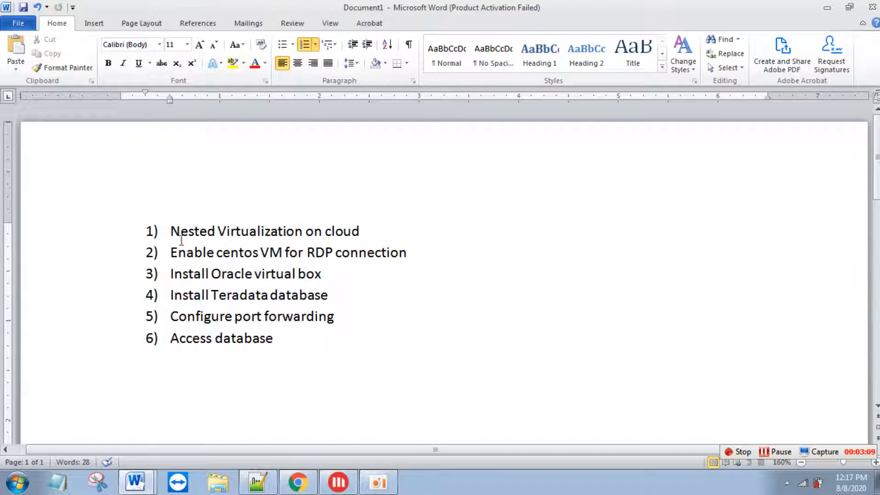
- Highlight the words 'Nested Virtualization' in agenda item 1 of the Word document
drag(171, 238, 305, 232)
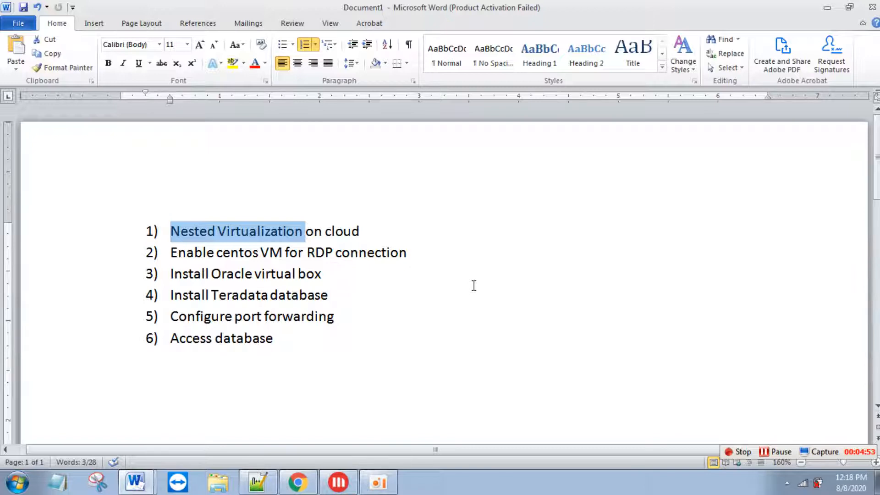
key(alt+Tab)
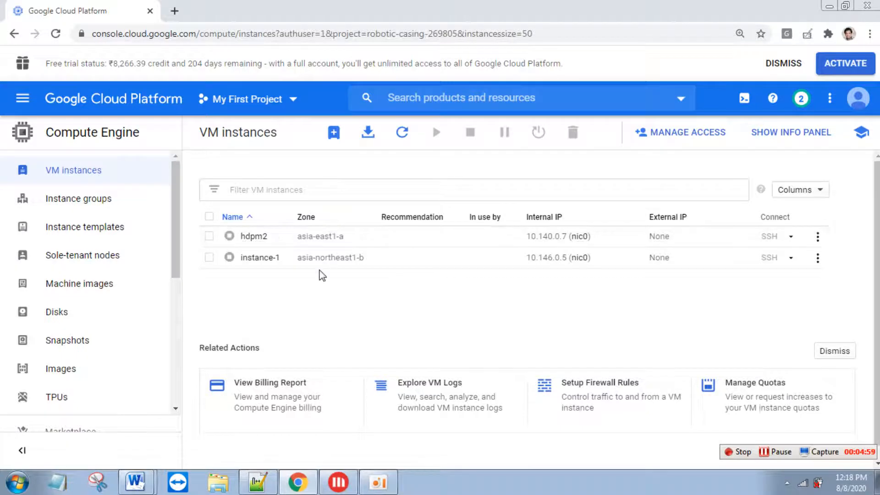
key(alt+Tab)
key(Tab)
key(Tab)
key(alt+Tab)
key(Tab)
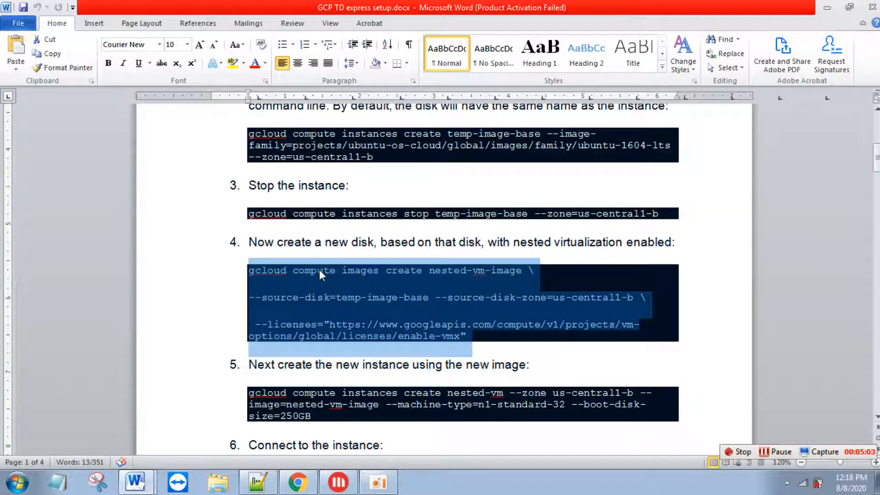
key(Up)
key(Up)
key(Up)
key(Up)
key(Up)
key(Up)
key(Up)
key(Up)
key(Up)
key(Up)
key(Up)
key(Up)
key(Up)
key(Up)
key(Up)
key(Up)
key(Up)
key(Up)
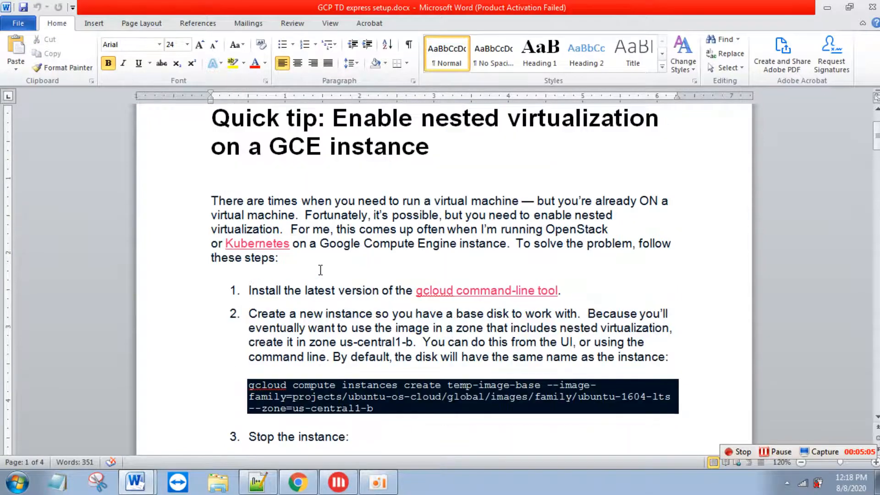
key(Down)
key(Down)
key(Down)
key(Down)
key(Down)
key(Down)
key(Down)
key(Down)
key(Down)
key(Down)
key(Down)
key(Down)
key(Down)
key(Down)
key(Down)
key(Down)
key(Down)
key(Down)
key(Down)
key(Down)
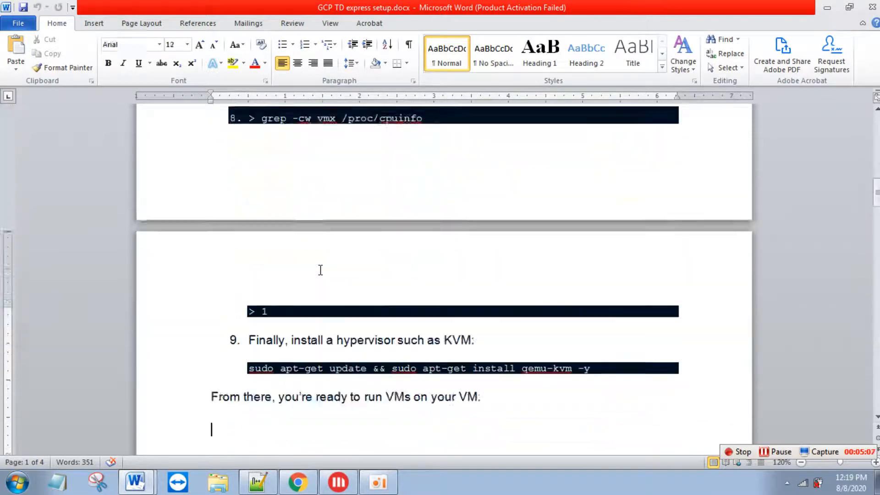
scroll(320, 270, down, 1)
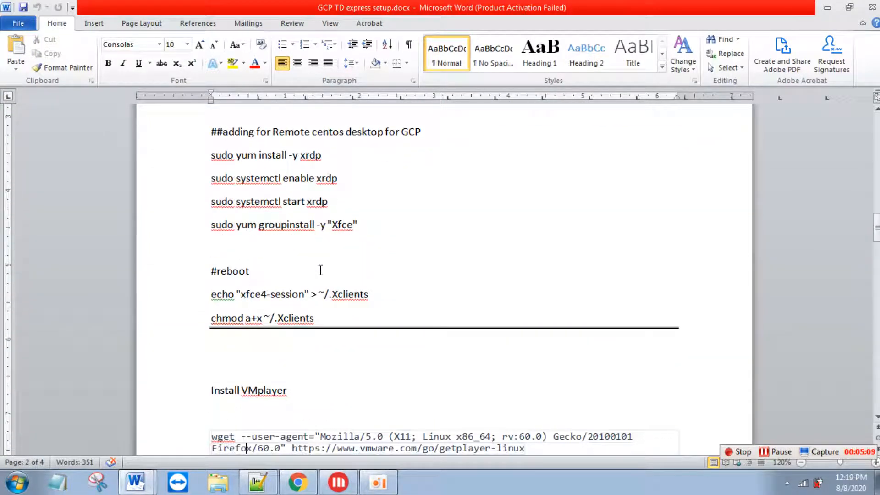
key(Up)
key(Up)
key(Up)
key(Up)
key(Up)
key(Up)
key(Up)
key(Up)
key(Up)
key(Up)
key(Up)
key(Up)
key(Up)
key(Up)
key(Up)
key(Up)
key(Up)
key(Up)
key(Up)
key(Up)
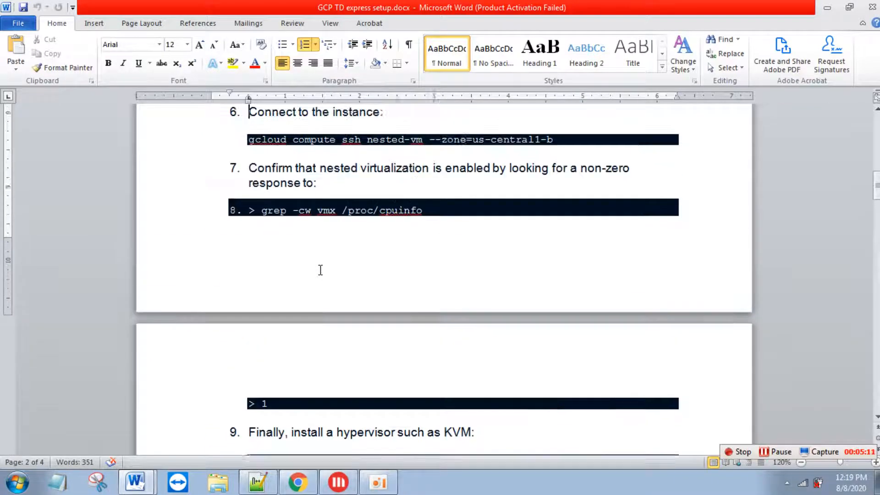
key(alt+Tab)
key(alt+Tab)
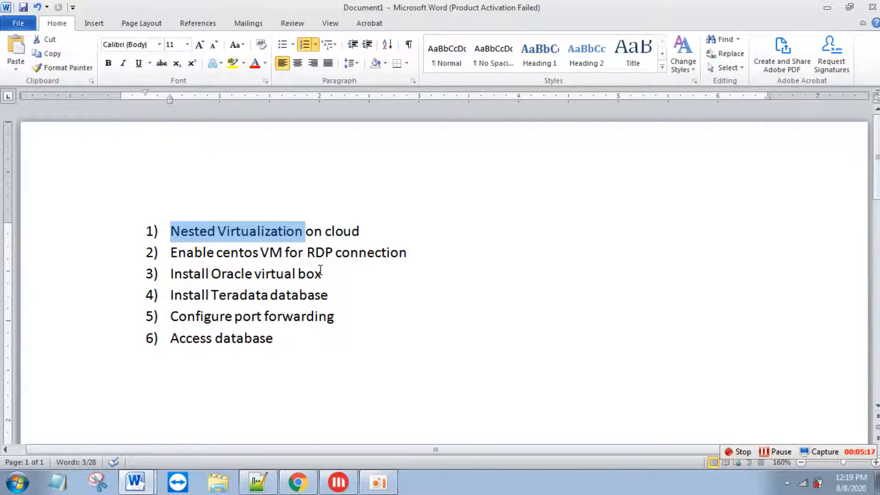
key(Down)
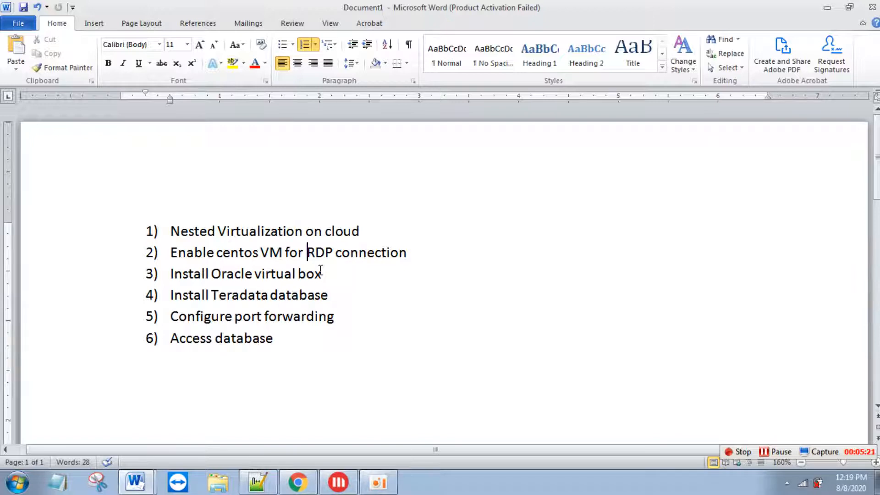
key(Left)
key(Left)
key(Left)
key(Left)
key(Right)
key(Right)
key(Right)
key(Right)
key(Right)
key(Right)
- Highlight 'Install Oracle virtual box', 'Install Teradata database' and 'Configure port forwarding' in turn
click(170, 274)
drag(170, 274, 312, 274)
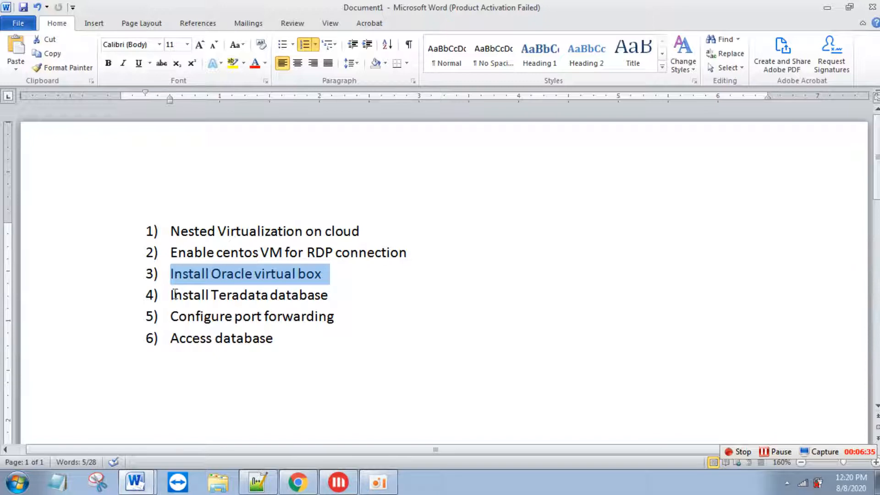
drag(171, 294, 375, 317)
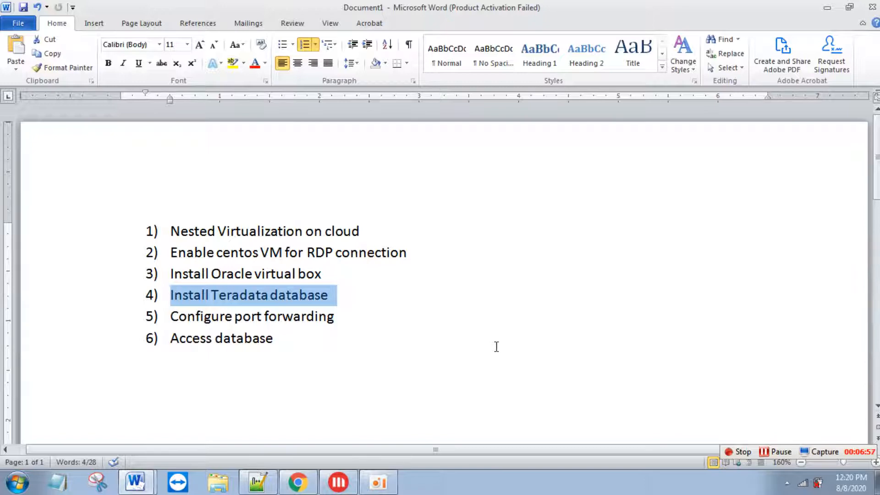
drag(172, 316, 337, 318)
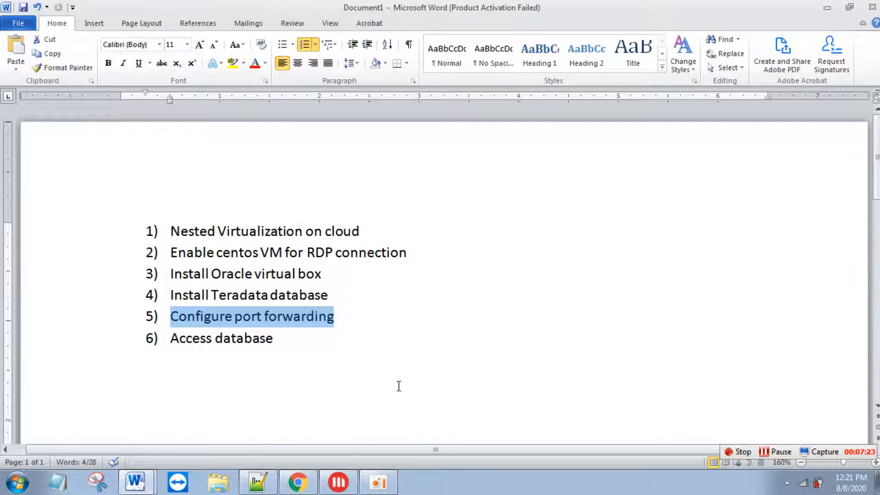
- Highlight the final agenda item, 'Access database'
drag(280, 340, 194, 339)
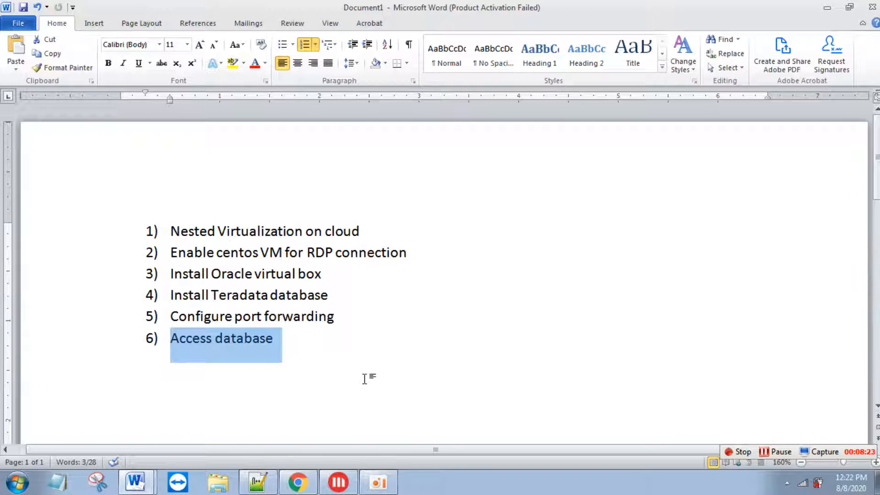
- Review steps 1–2 in the GCP TD express setup document
key(alt+Tab)
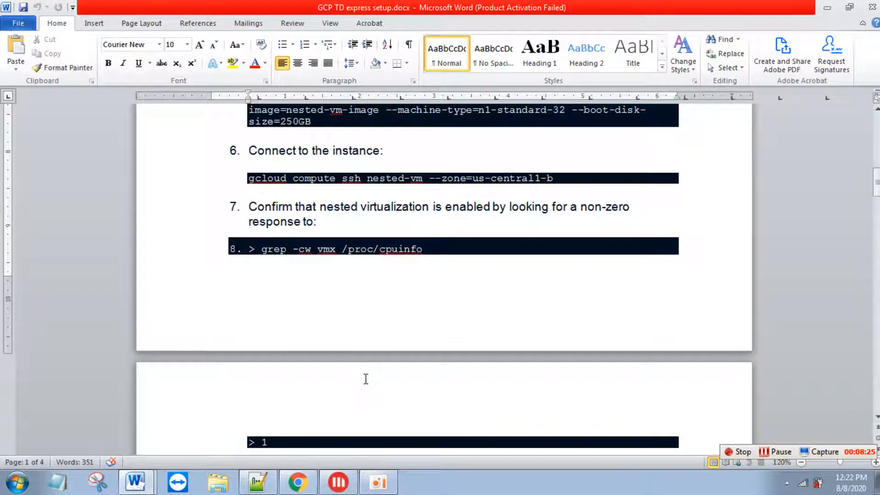
key(Up)
key(Up)
key(Up)
key(Up)
key(Up)
key(Up)
key(Up)
key(Up)
key(Up)
key(Up)
key(Up)
key(Up)
key(Up)
key(Up)
key(Up)
key(Up)
key(Up)
key(Up)
key(Up)
key(Up)
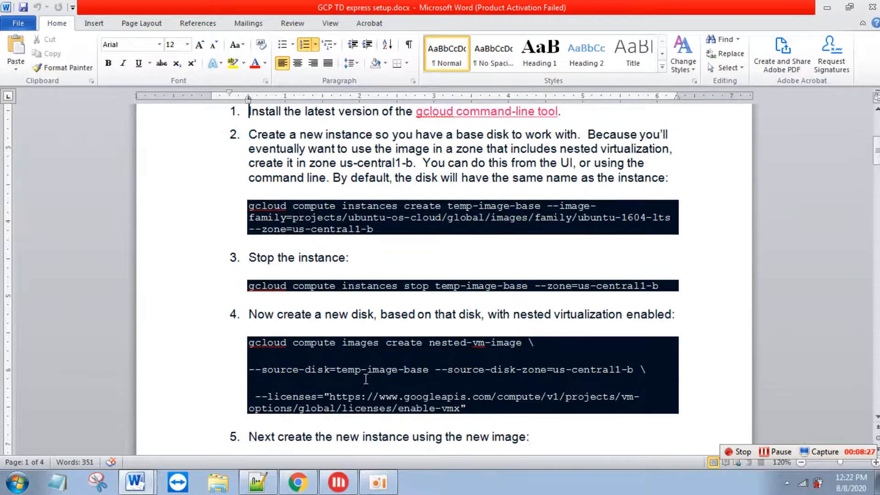
key(Up)
key(Up)
key(Up)
key(Down)
key(Down)
key(Down)
key(Down)
key(Down)
key(Down)
key(Down)
key(Down)
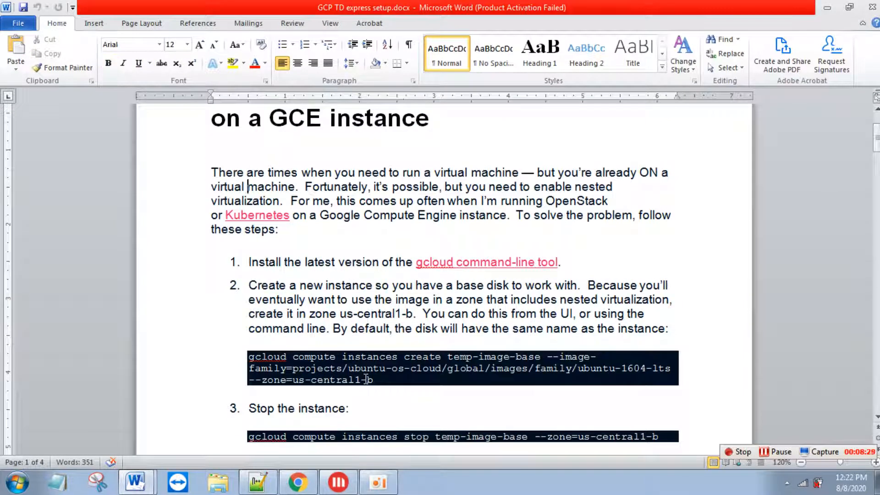
key(Down)
key(Down)
key(Down)
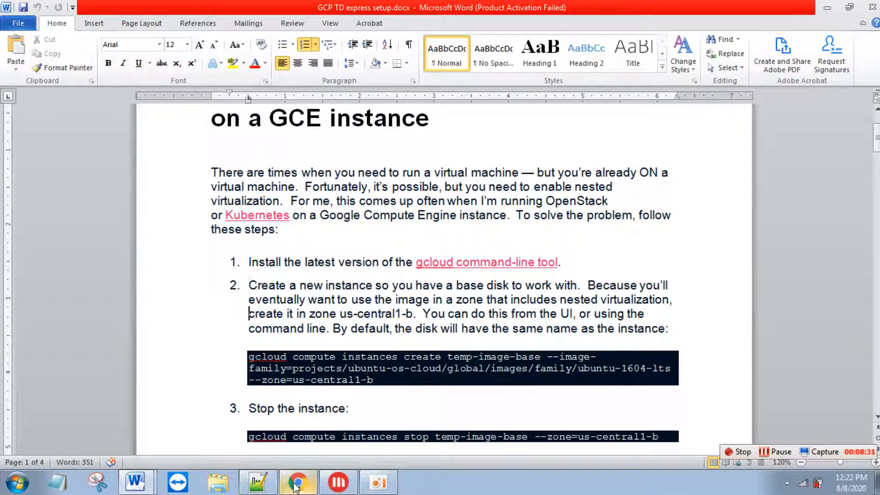
- Bring the Google Cloud VM instances page to the front in Chrome
click(297, 482)
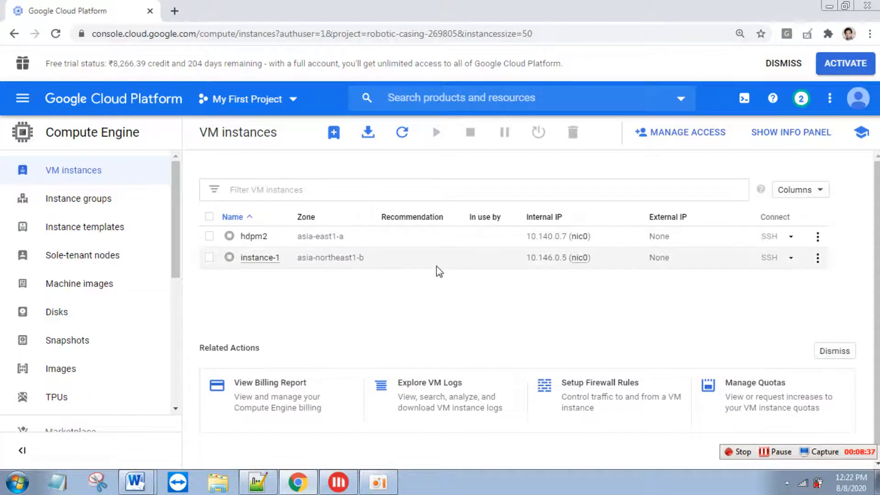
key(alt+Tab)
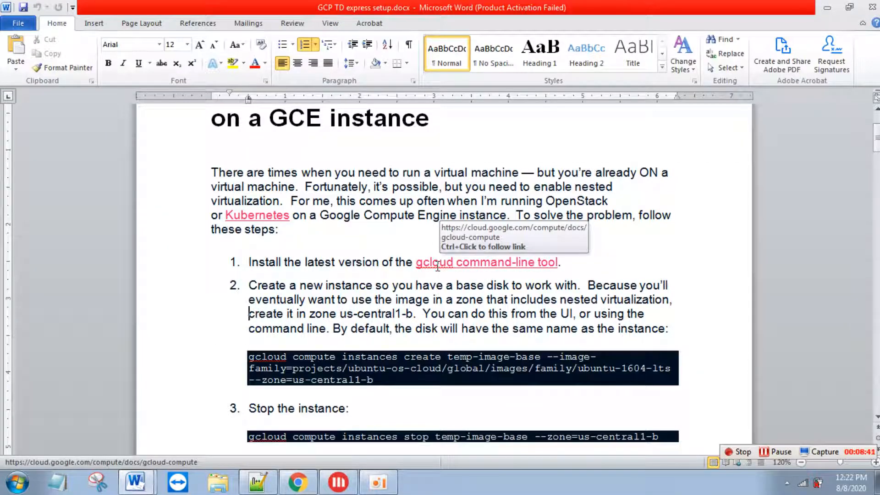
key(alt+Tab)
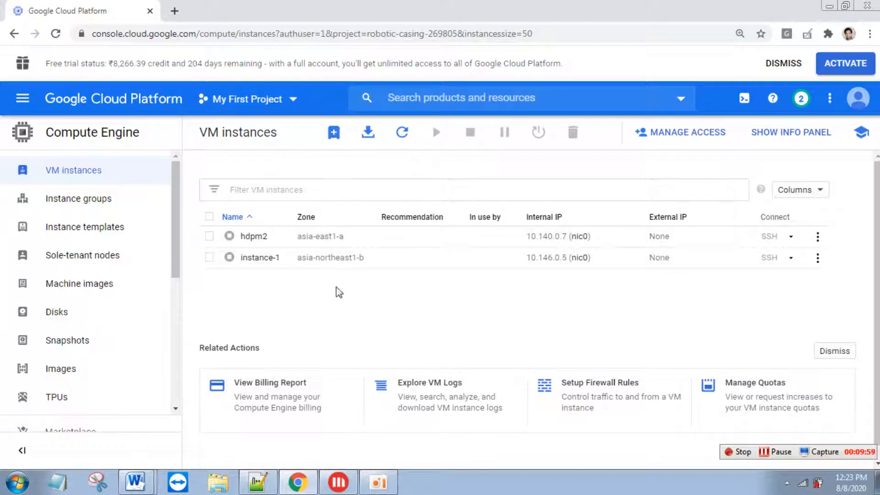
- Start creating a new VM instance from the VM instances page
click(337, 137)
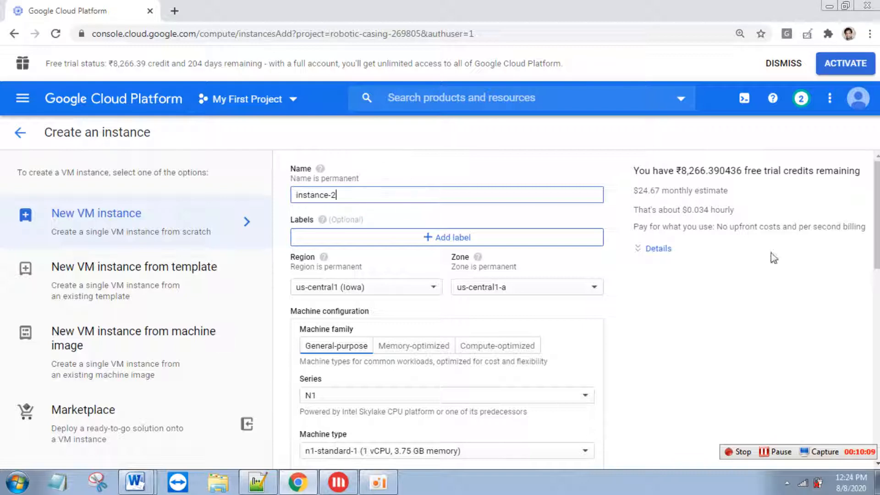
- Check the machine types, keep n1-standard-1, and move to the Boot disk section
scroll(877, 238, down, 1)
scroll(523, 287, down, 3)
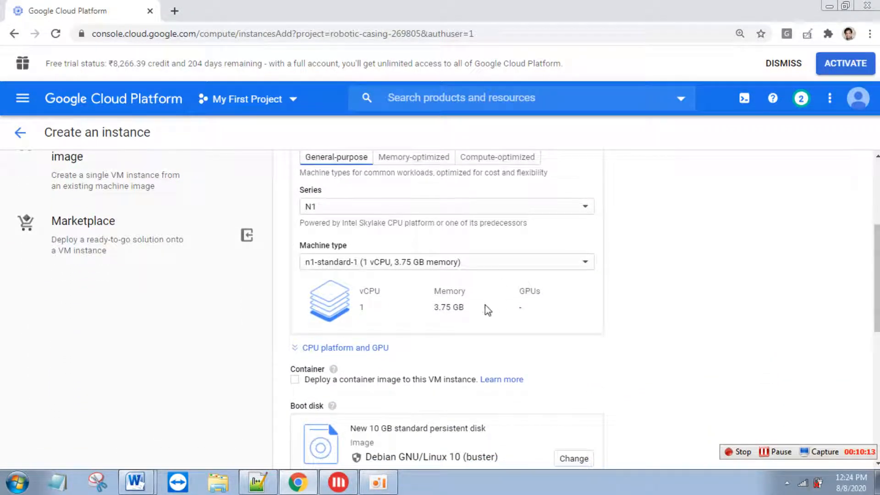
click(457, 267)
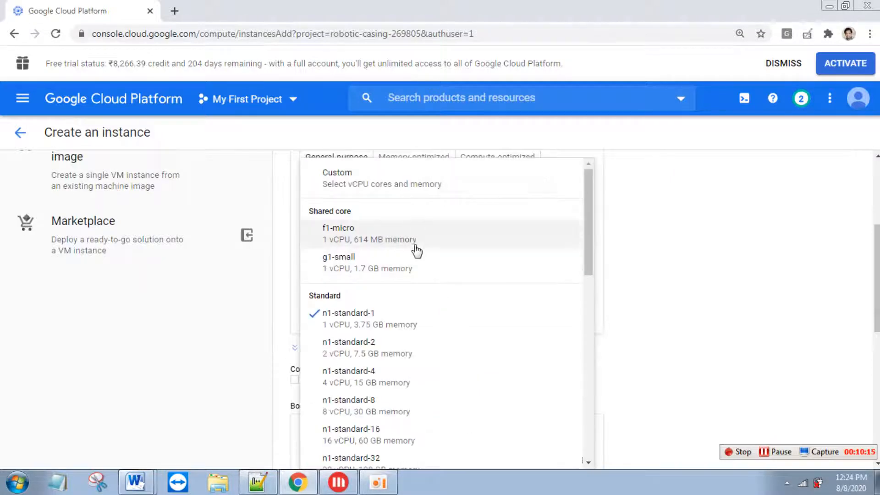
click(711, 264)
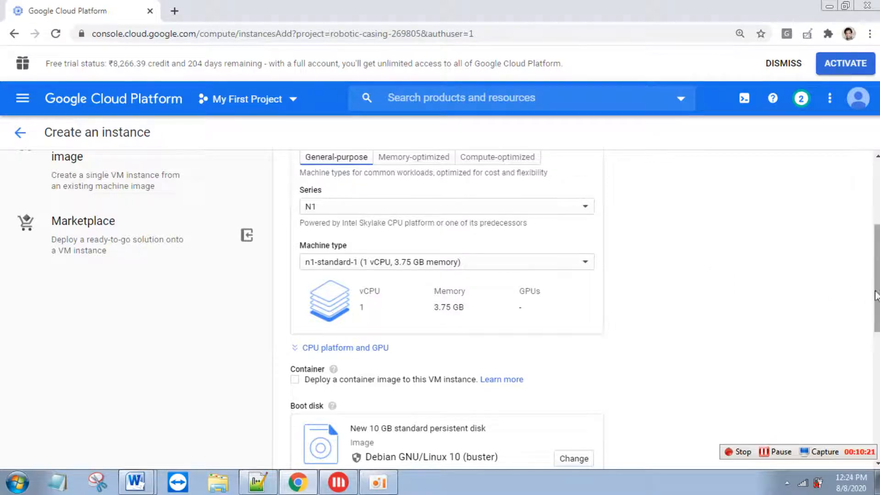
scroll(875, 306, down, 4)
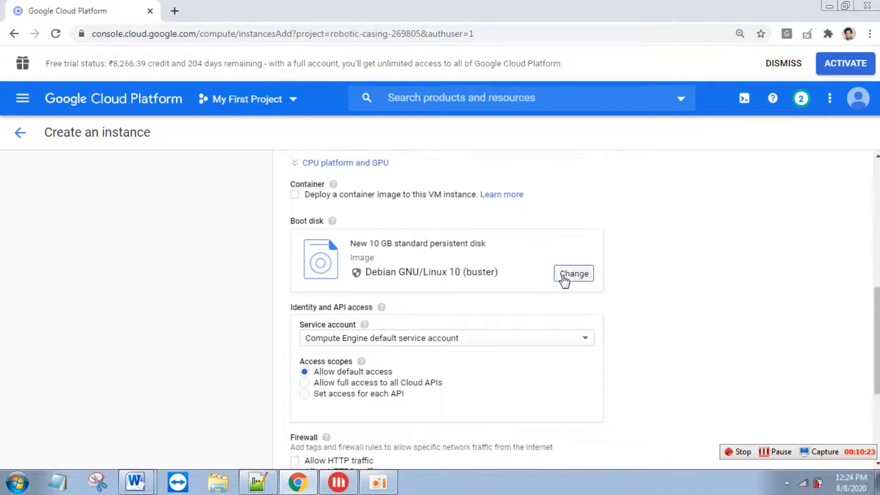
- Choose the CentOS public image, version CentOS 7, with a 20 GB standard persistent boot disk
click(566, 278)
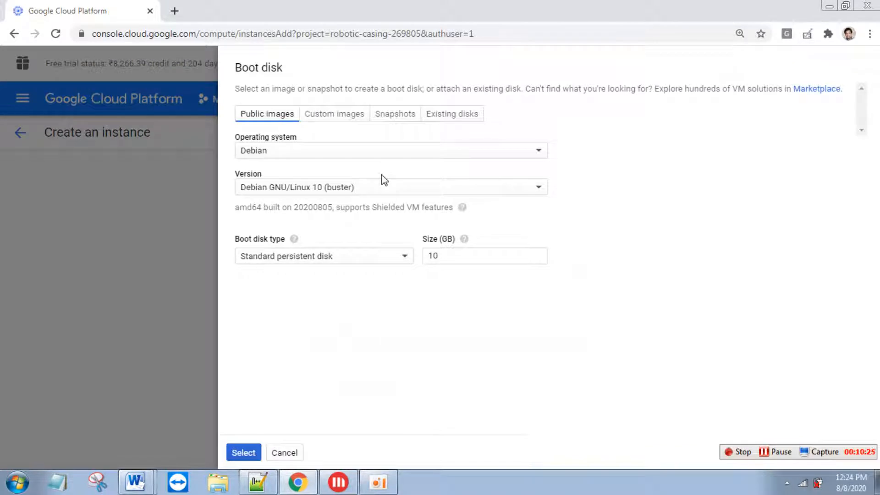
click(365, 154)
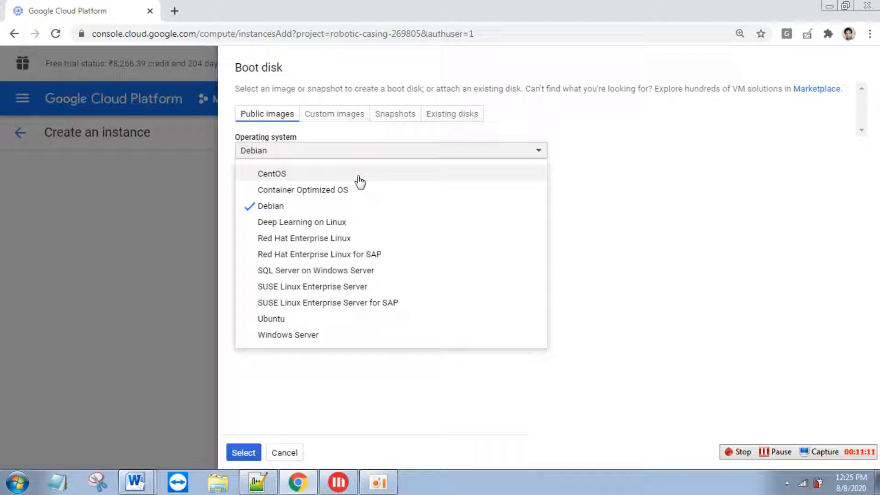
click(360, 181)
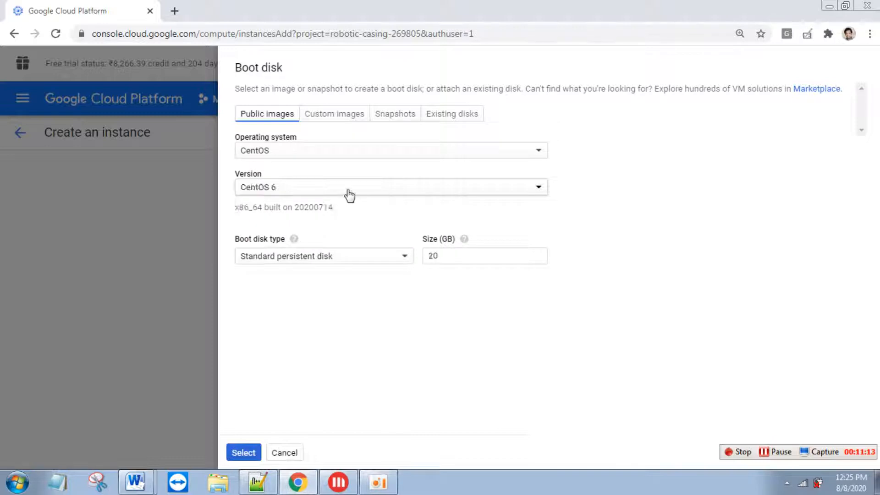
click(347, 192)
click(334, 248)
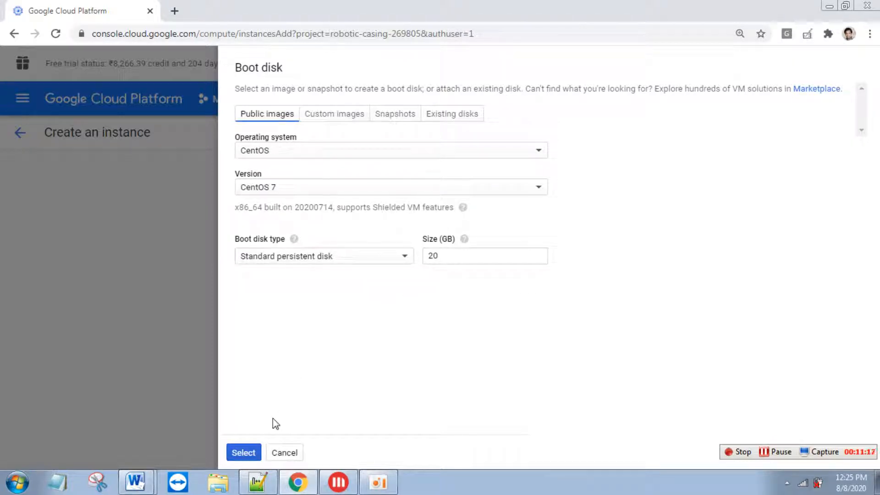
drag(444, 256, 428, 257)
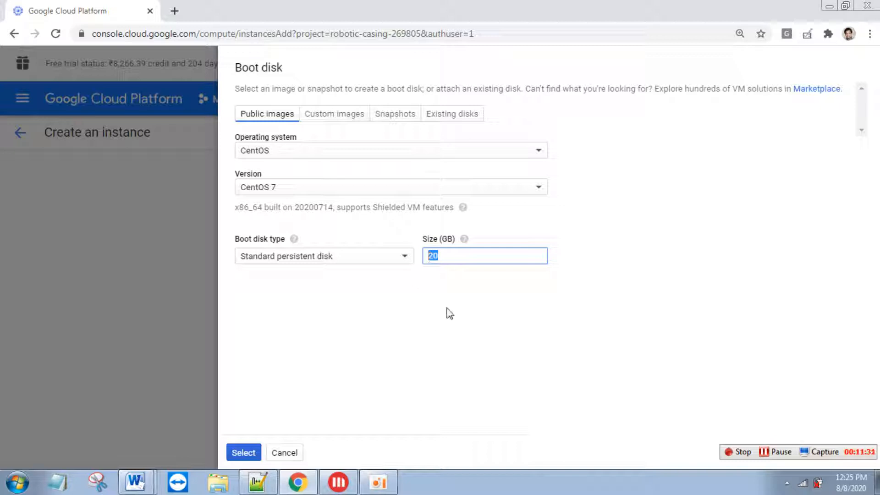
click(244, 452)
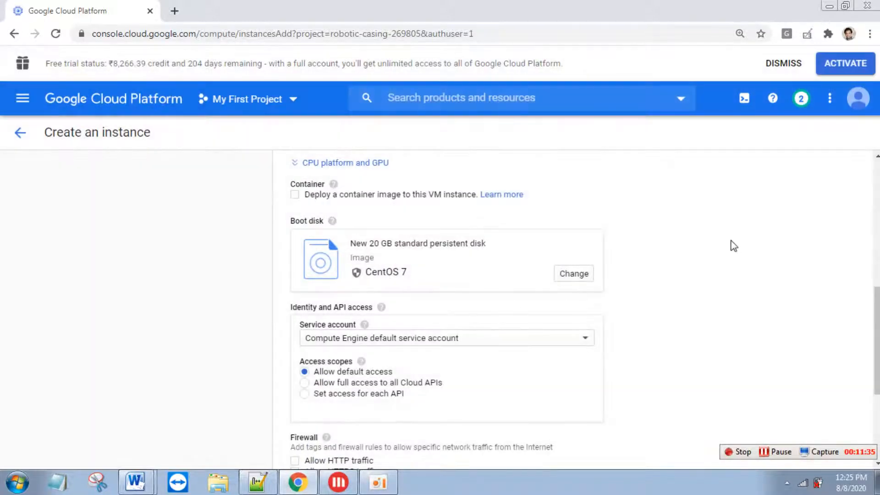
- Scroll to the bottom of the form and create instance-2
scroll(398, 427, up, 6)
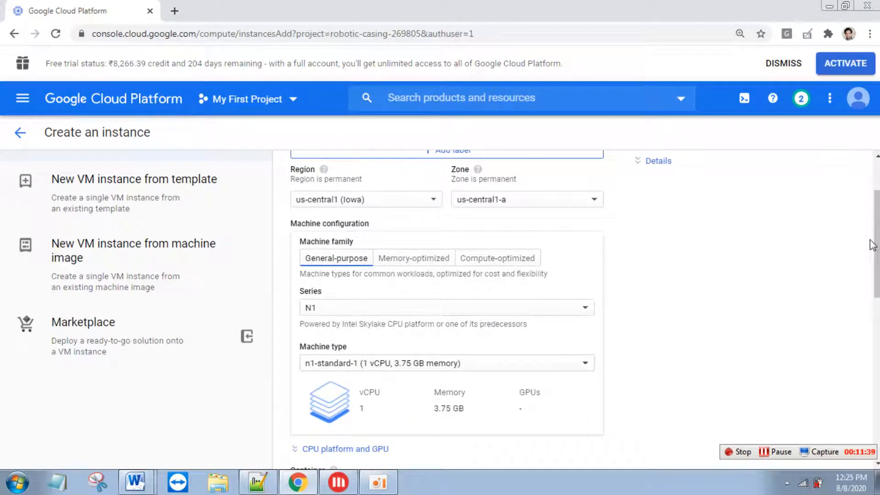
drag(876, 227, 866, 403)
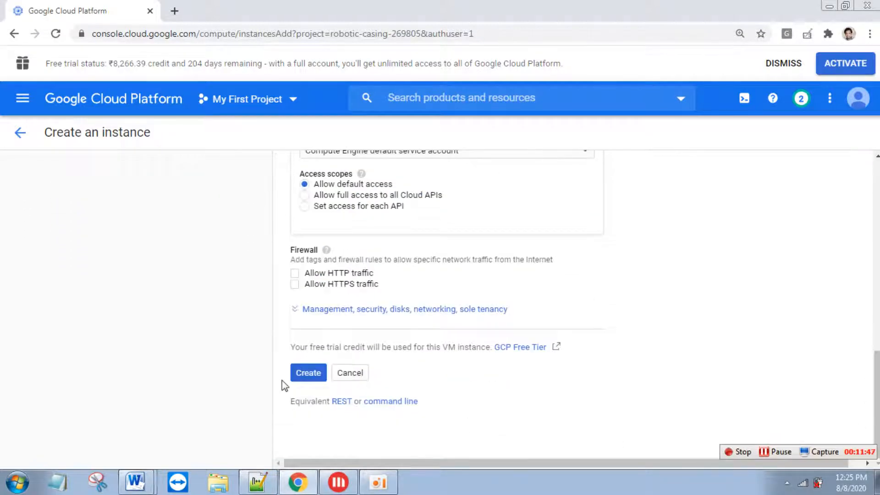
click(306, 377)
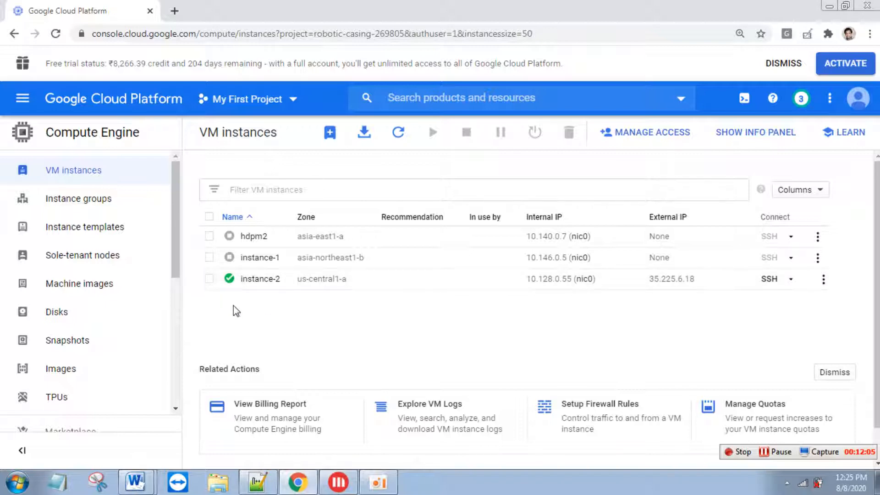
- Select instance-2 and confirm stopping it, after dismissing a first stop prompt
click(210, 280)
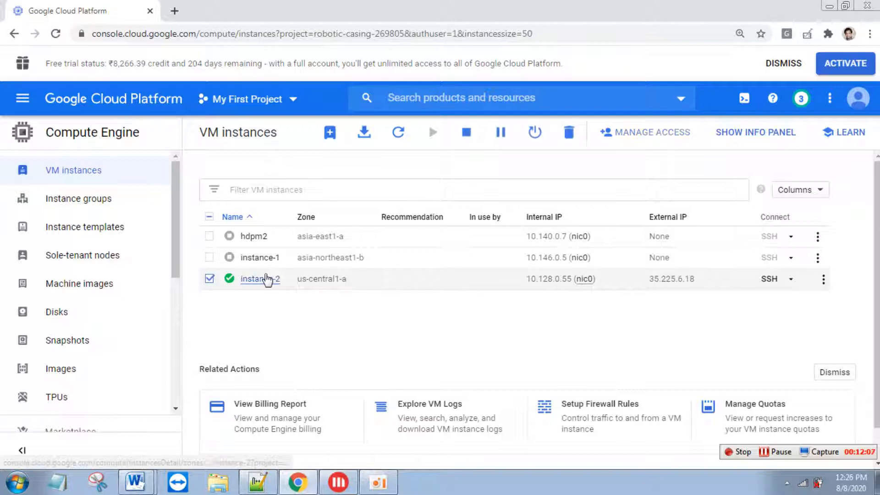
click(466, 132)
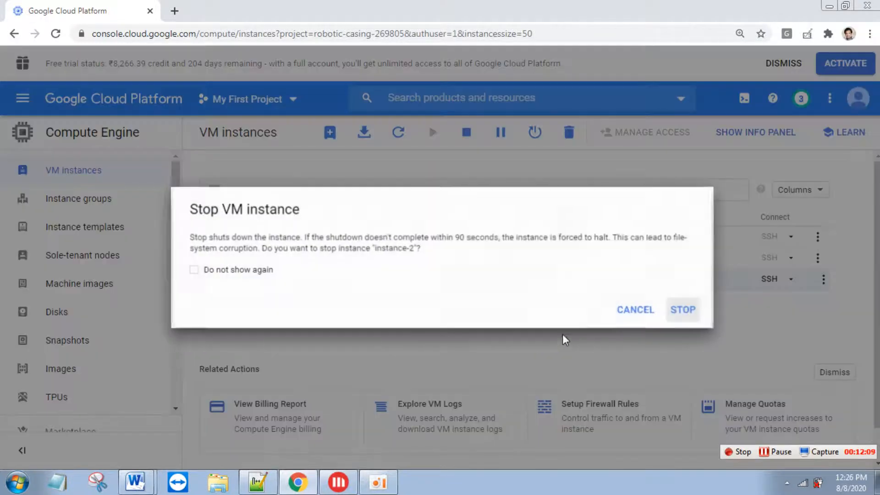
click(678, 311)
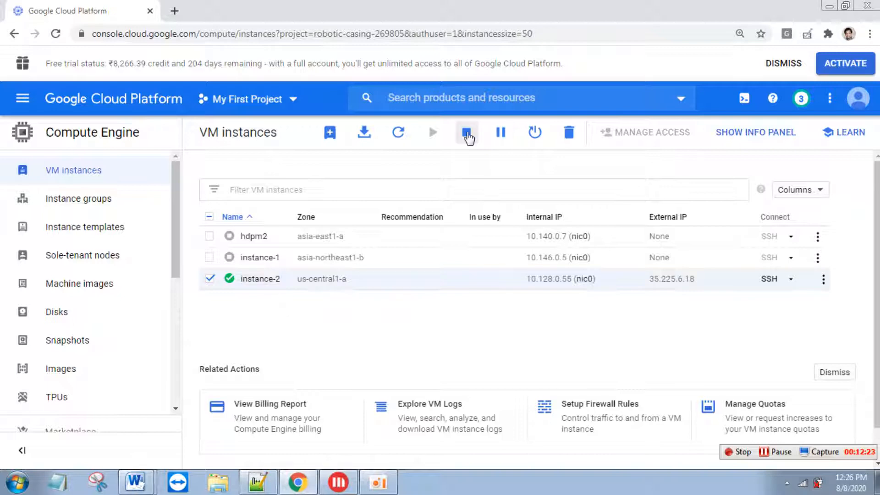
click(474, 153)
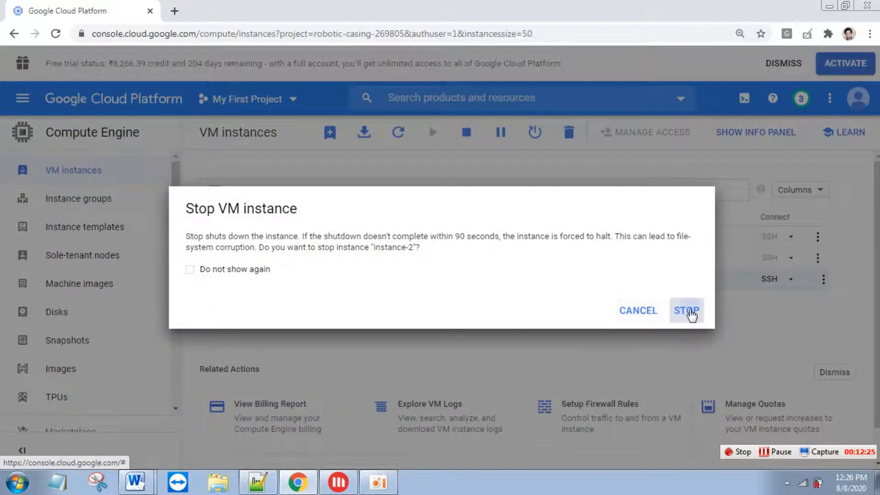
click(687, 310)
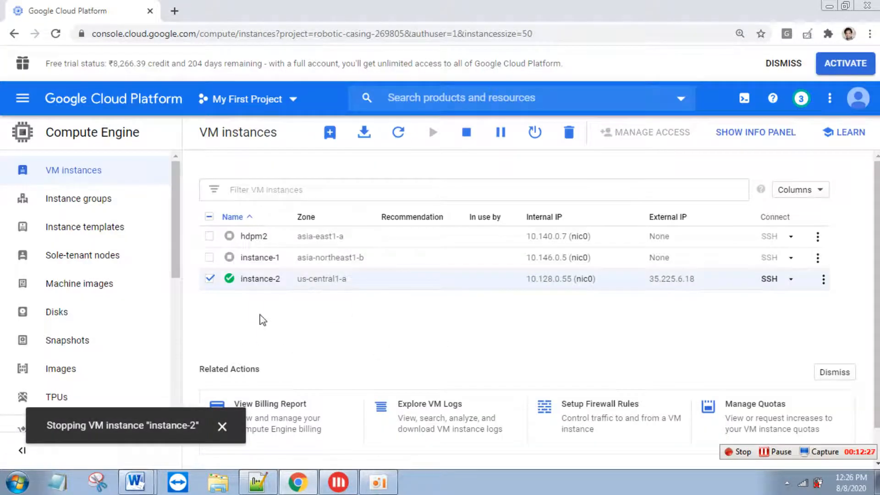
- Glance at the gcloud command in Notepad++ and return to the Cloud Console
click(258, 481)
click(334, 258)
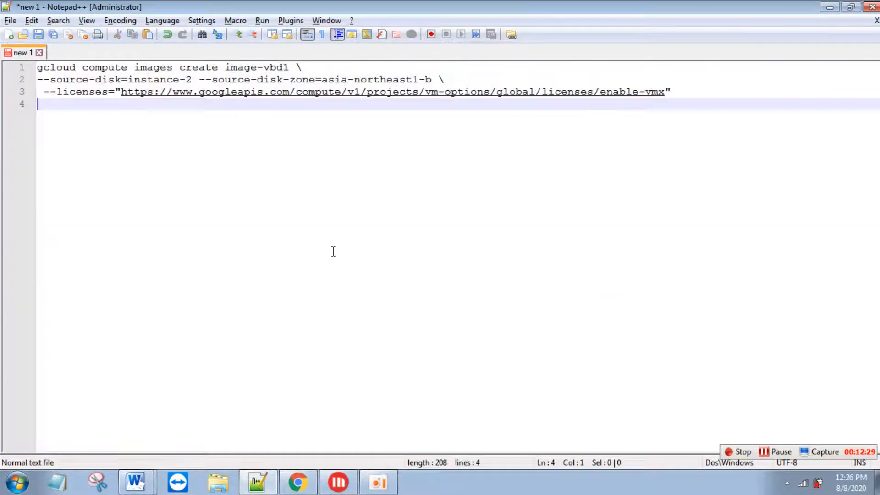
key(alt+Tab)
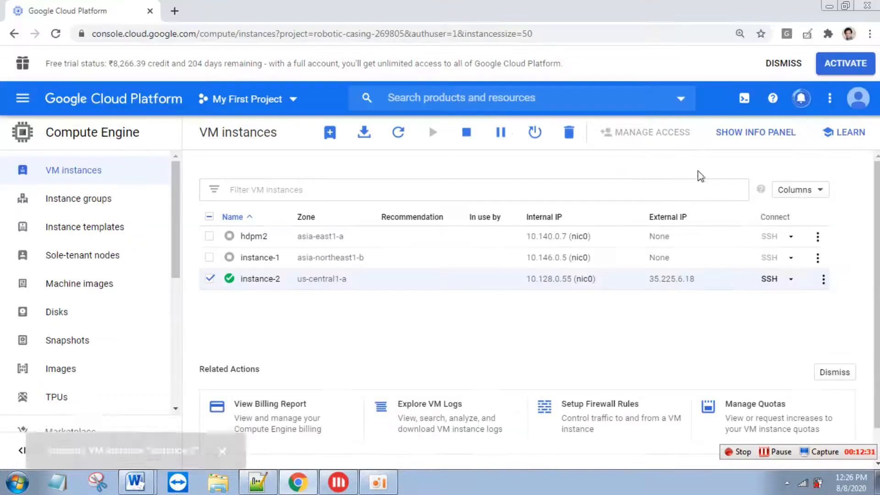
- Open Cloud Shell and run clear to empty the terminal
click(744, 100)
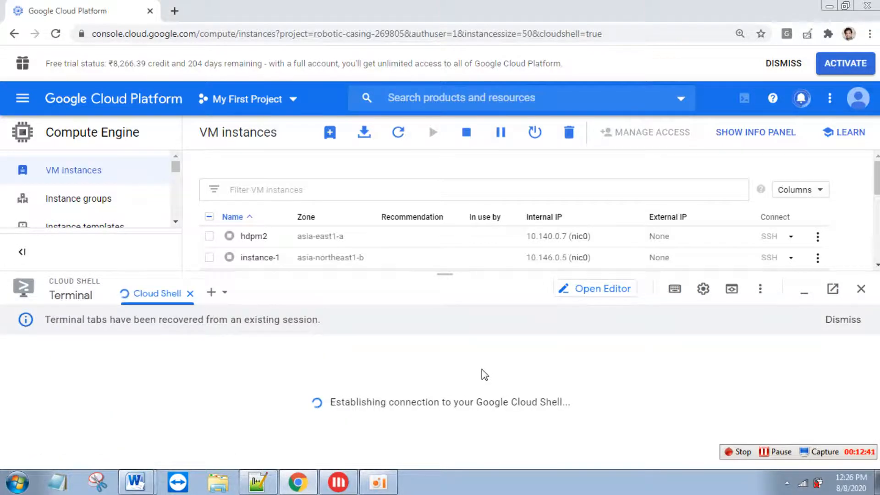
text(cl)
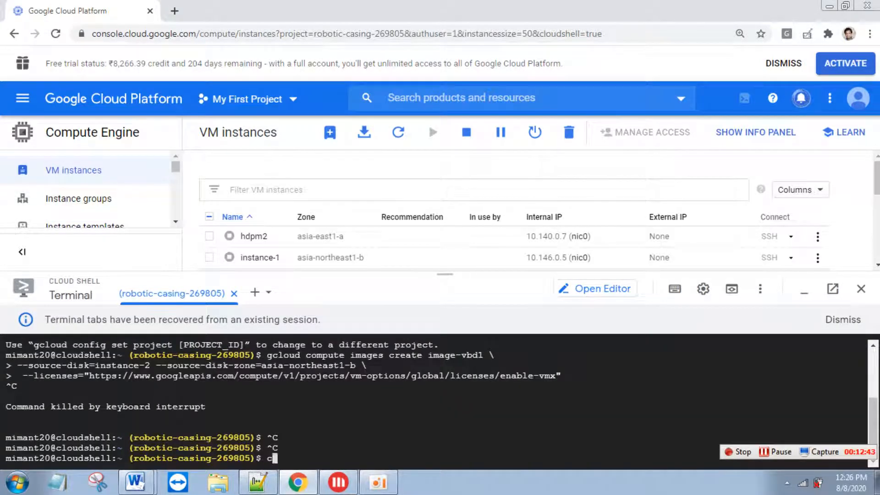
text(ear)
key(Return)
key(Return)
- Review the gcloud command creating image-vbd1 in Notepad++, then return to the Cloud Console
key(alt+Tab)
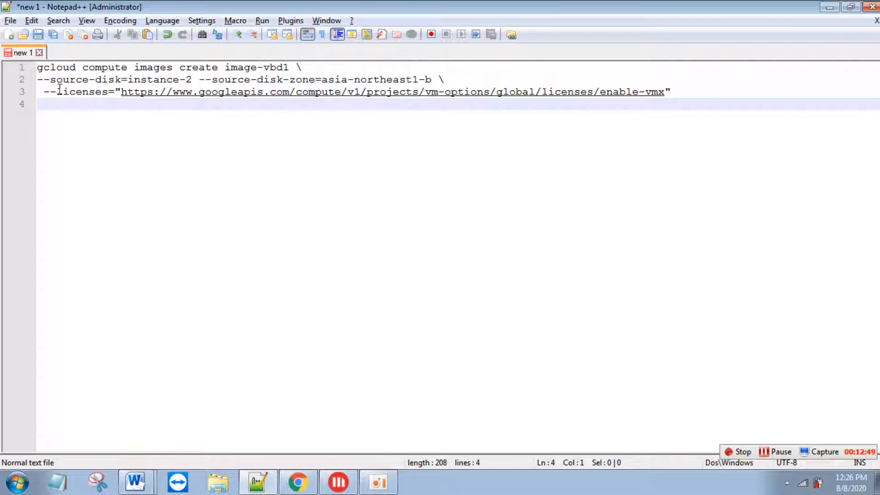
drag(37, 67, 669, 92)
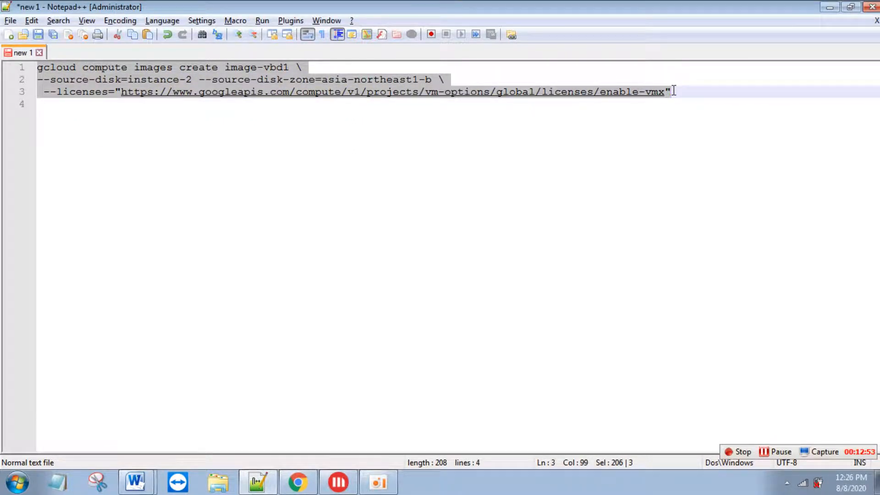
click(629, 161)
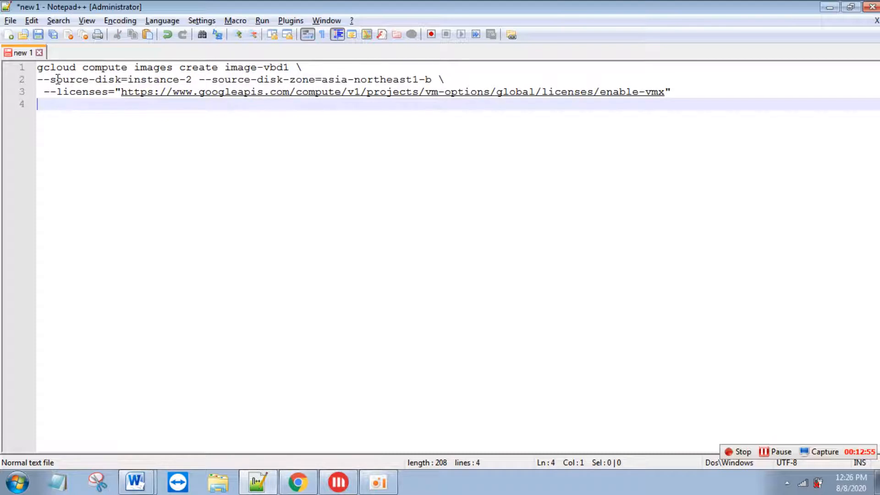
double_click(158, 68)
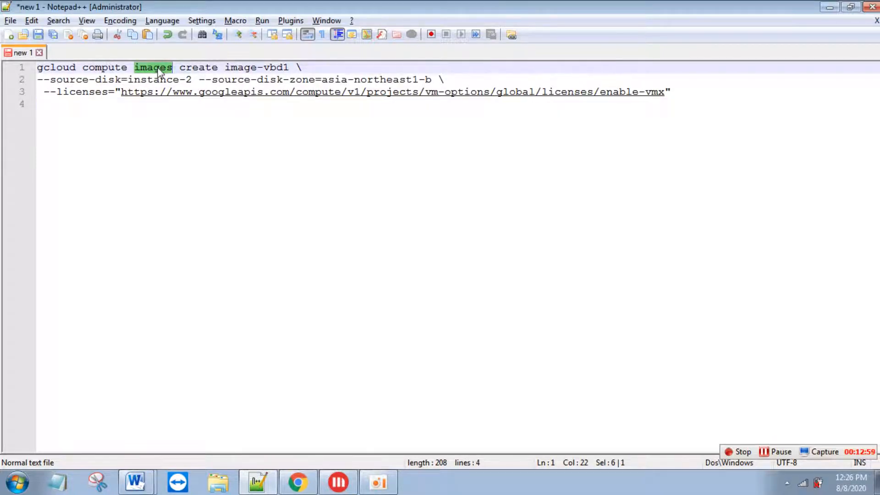
click(179, 68)
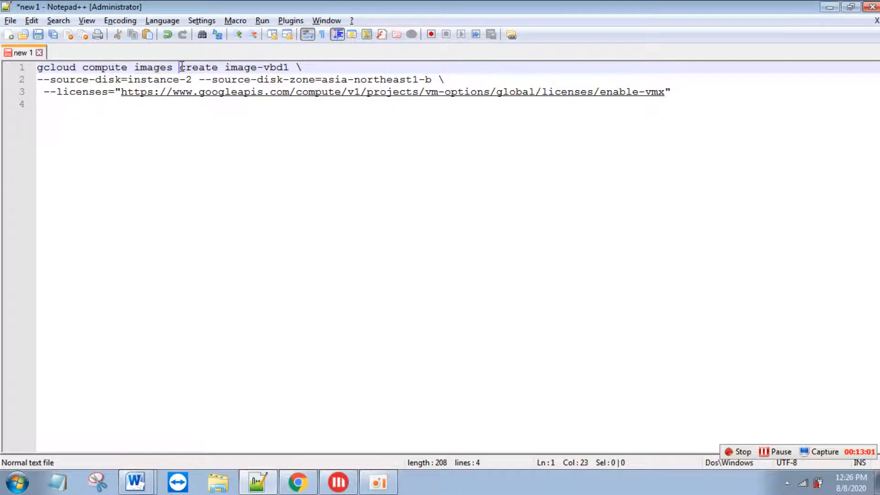
drag(225, 68, 288, 69)
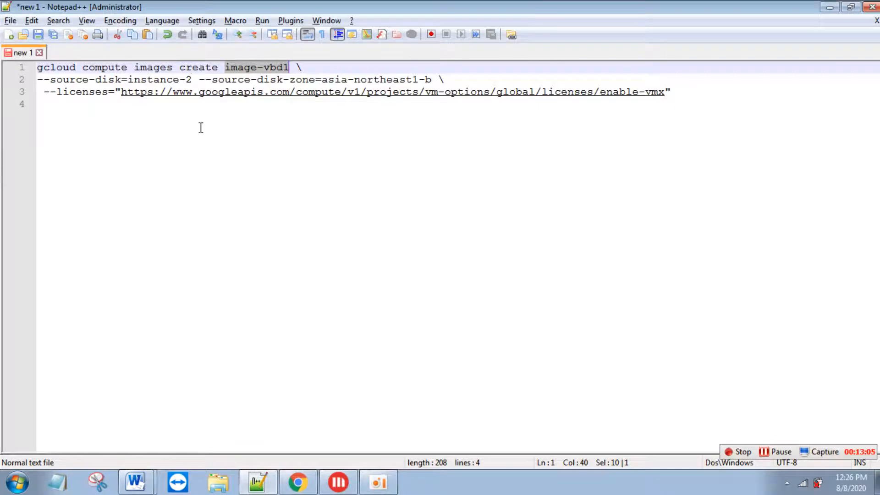
key(alt+Tab)
click(175, 224)
scroll(175, 223, down, 5)
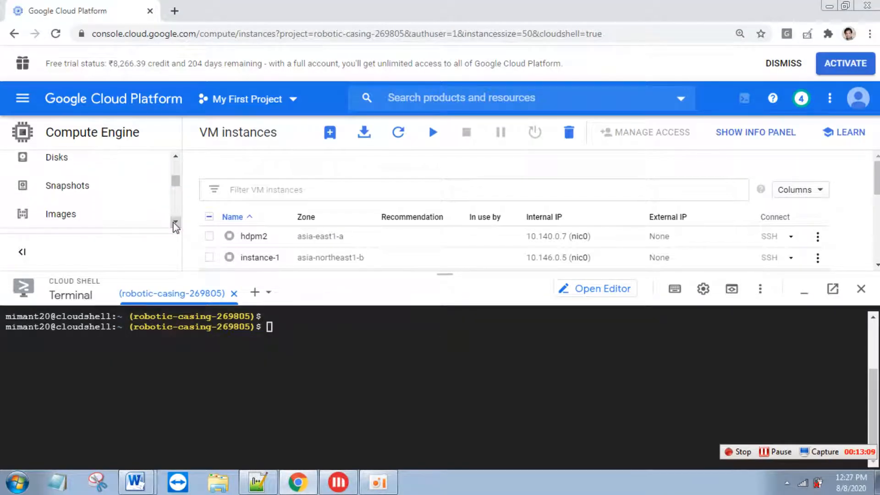
- Open the Compute Engine Images page and look through the list, which includes image-vbd
click(94, 191)
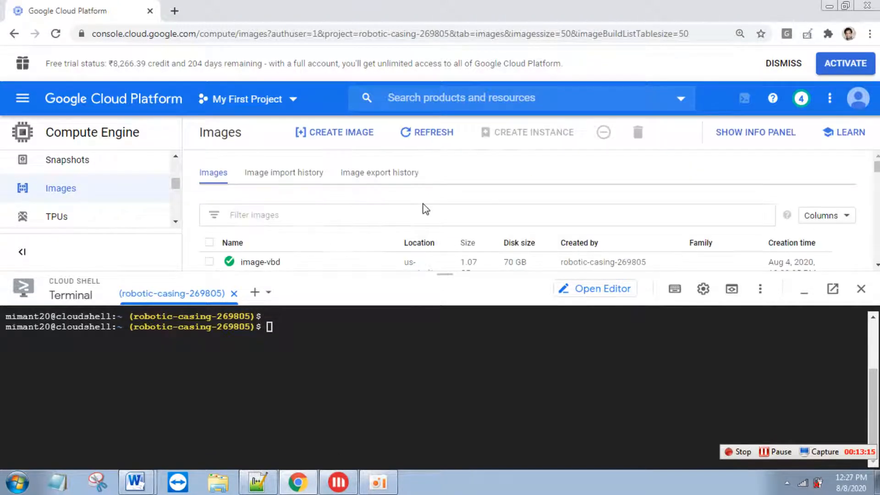
scroll(677, 246, down, 1)
scroll(539, 210, down, 8)
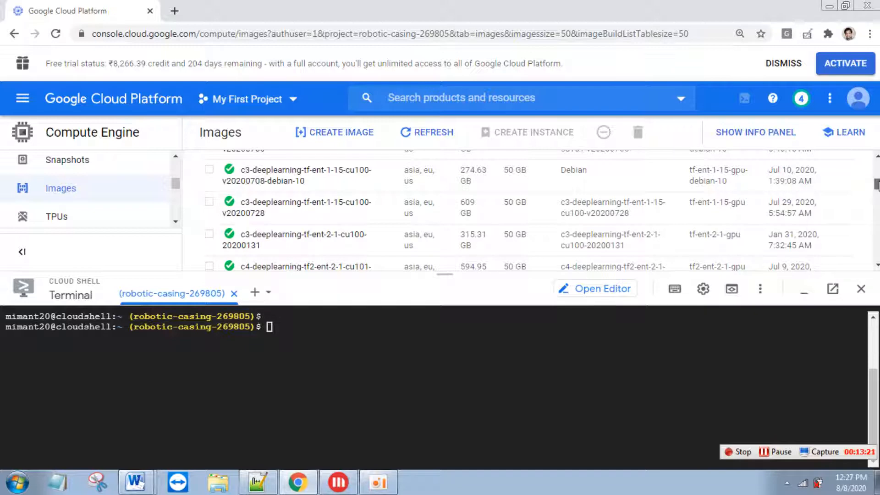
drag(877, 185, 877, 166)
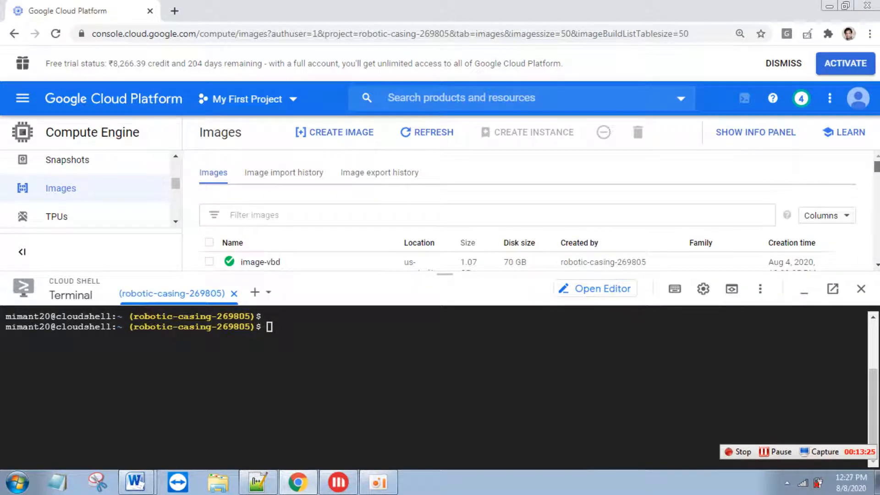
scroll(538, 210, down, 2)
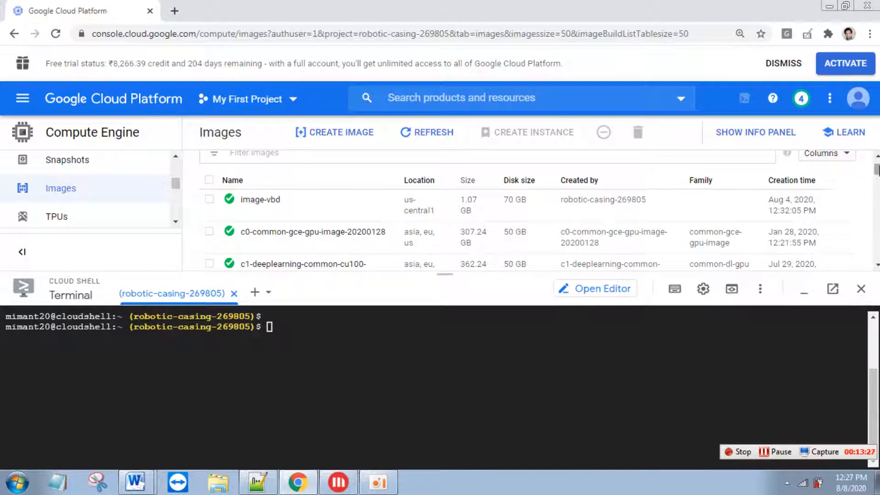
key(alt+Tab)
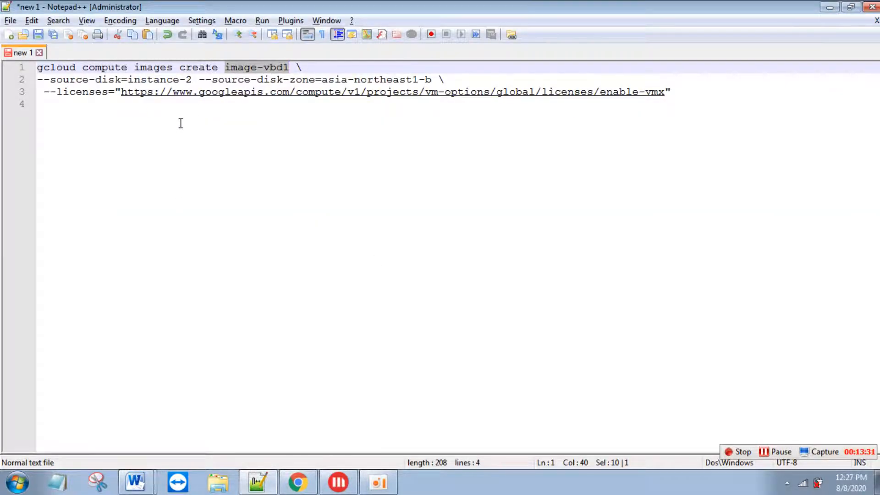
- Check the image-vbd1 command's source-disk zone and enable-vmx licence lines, then copy all three lines
drag(46, 87, 182, 84)
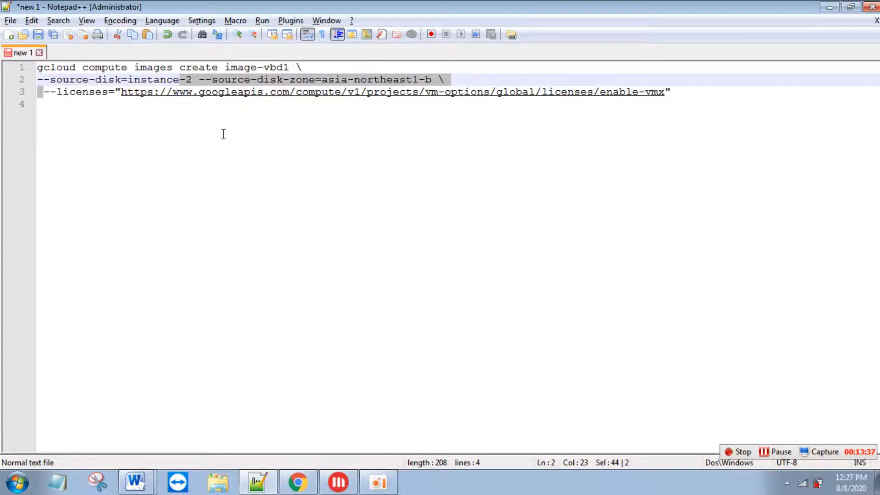
key(alt+Tab)
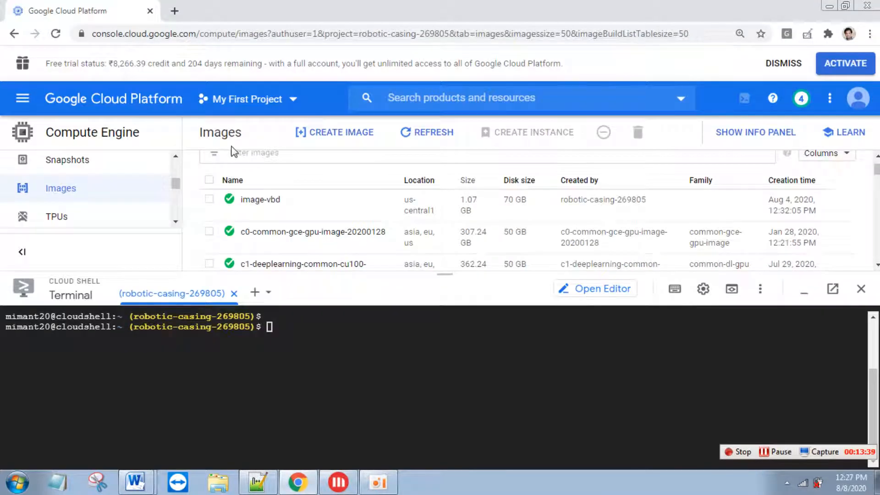
key(alt+Tab)
click(295, 141)
drag(199, 79, 431, 79)
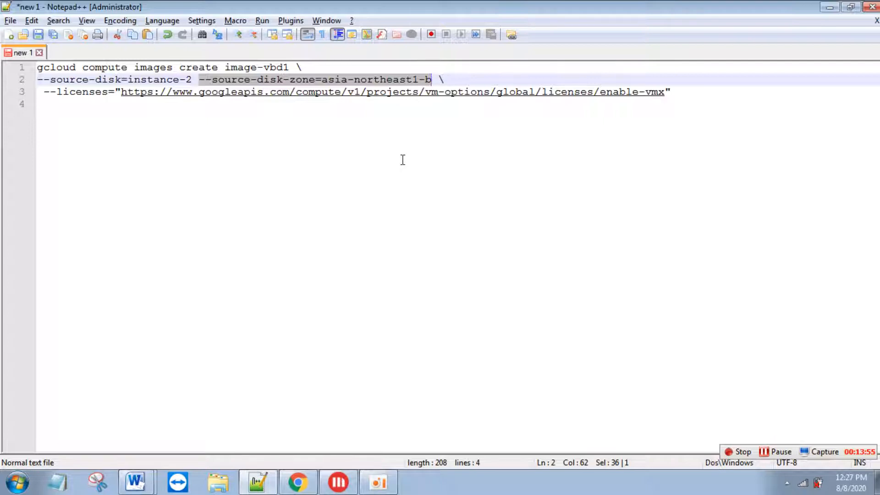
drag(694, 97, 47, 92)
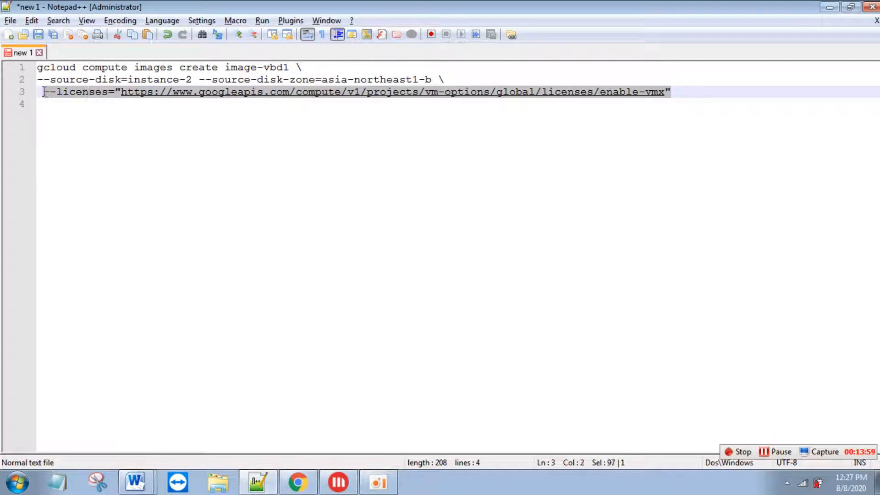
click(170, 138)
drag(700, 89, 2, 42)
key(ctrl+c)
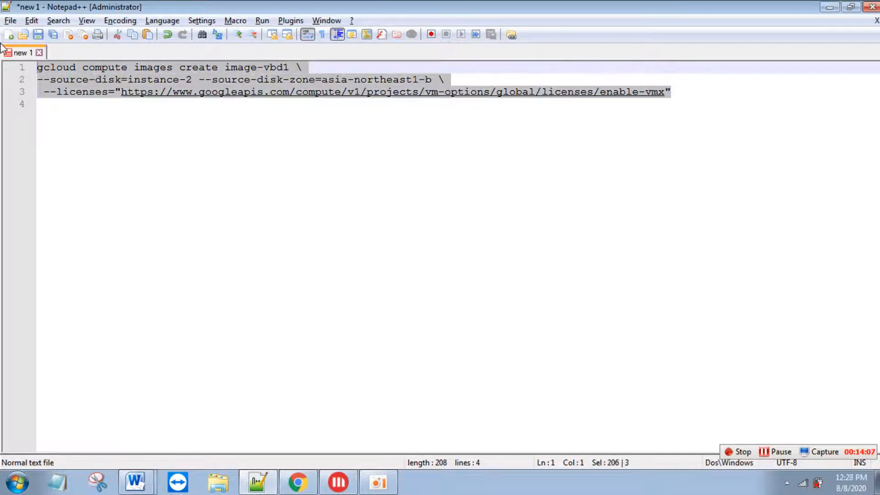
key(alt+Tab)
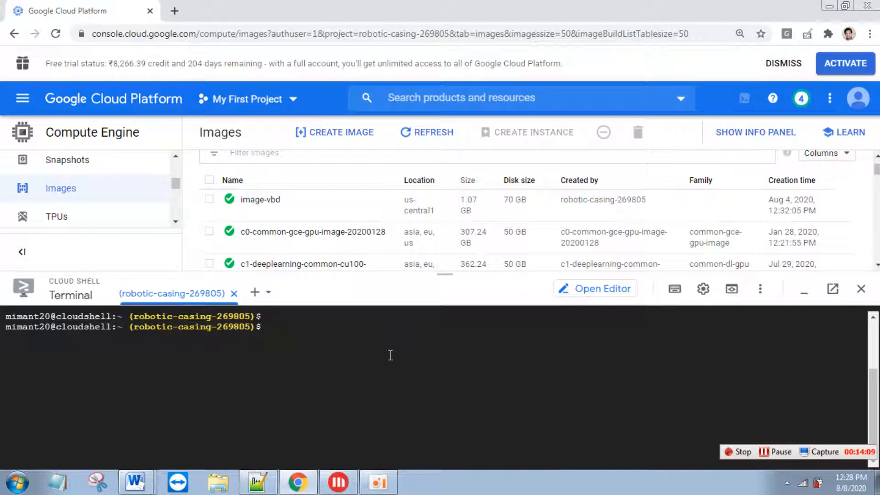
- Run the image-vbd1 command in Cloud Shell, which fails on asia-northeast1-b, then view VM instances
key(ctrl+v)
key(Return)
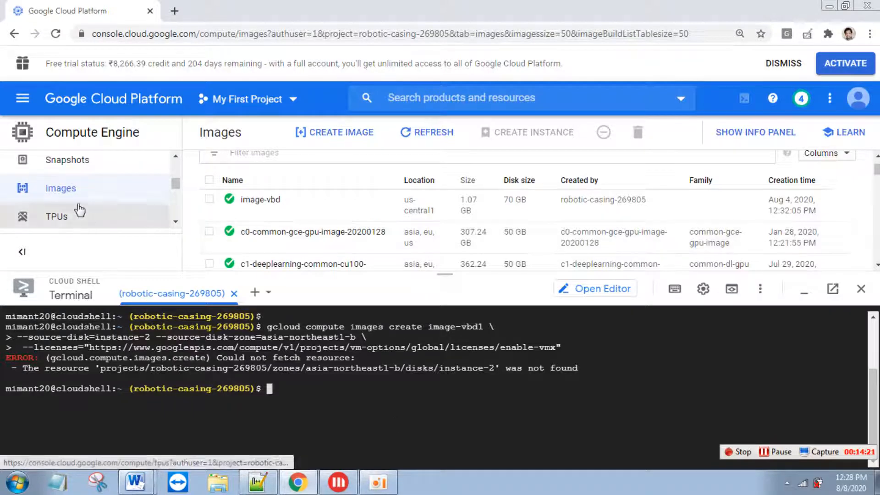
scroll(177, 183, up, 5)
click(134, 180)
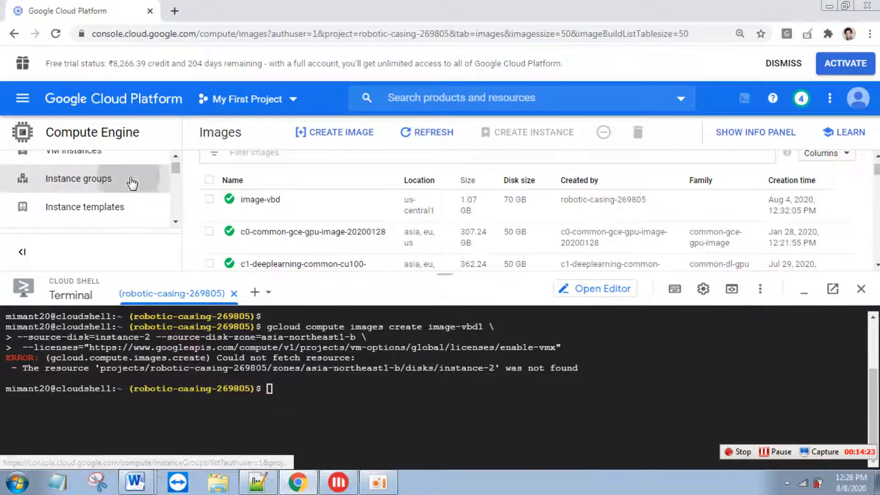
scroll(179, 173, up, 1)
click(127, 170)
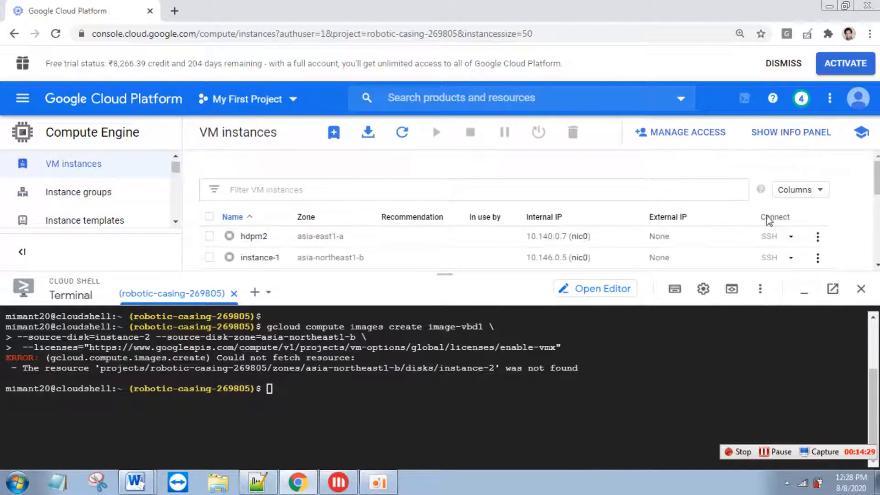
- Replace asia-northeast1-b with instance-2's zone us-central1-a in the command and copy it
scroll(877, 192, down, 2)
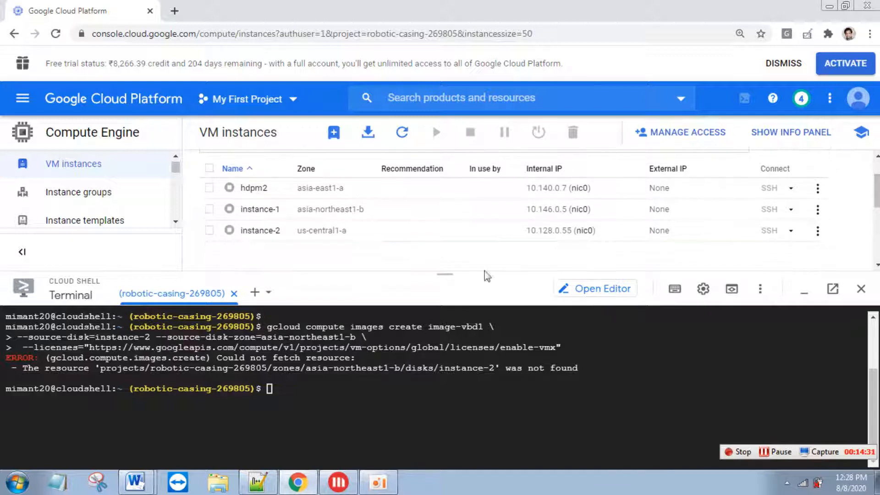
drag(298, 231, 345, 232)
key(ctrl+c)
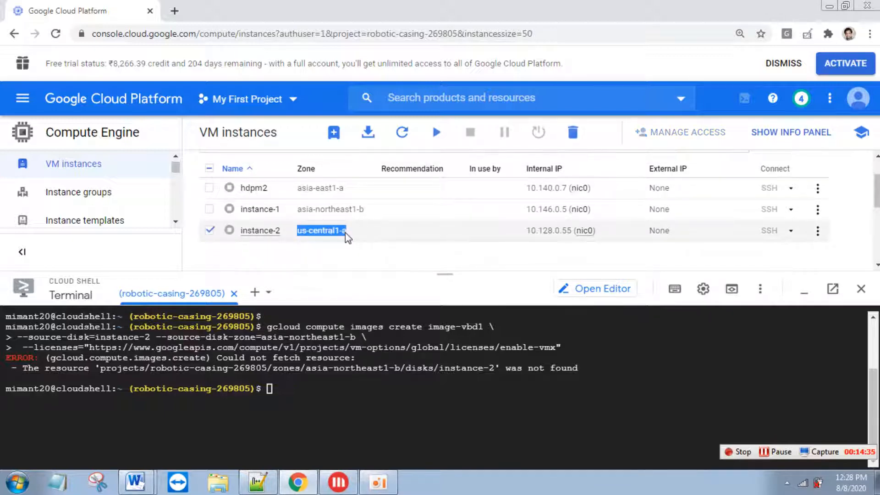
key(alt+Tab)
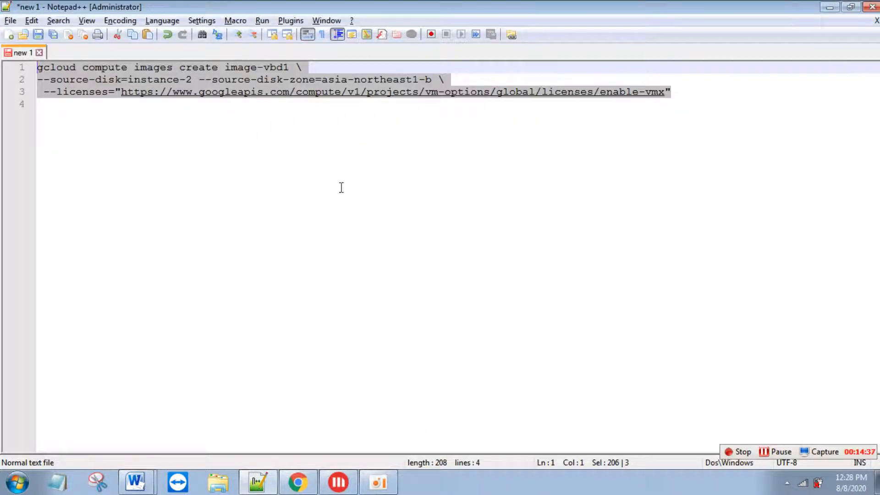
click(422, 120)
drag(432, 80, 323, 81)
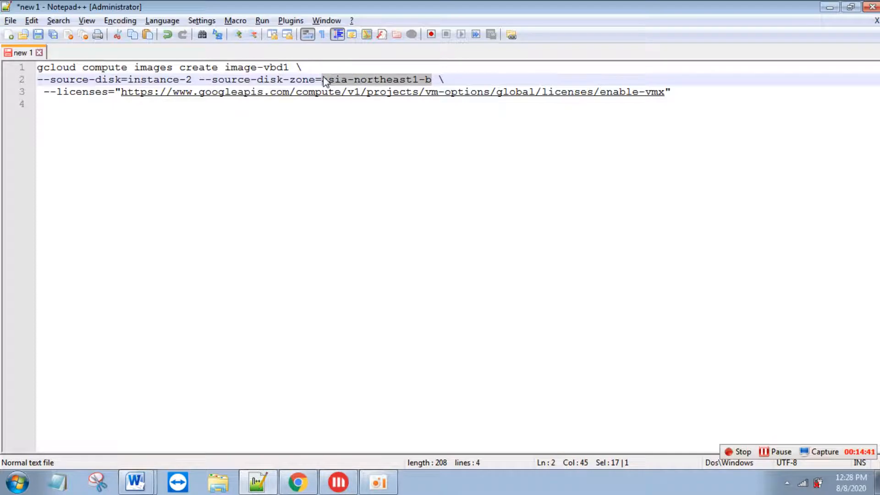
key(ctrl+v)
drag(713, 108, 38, 4)
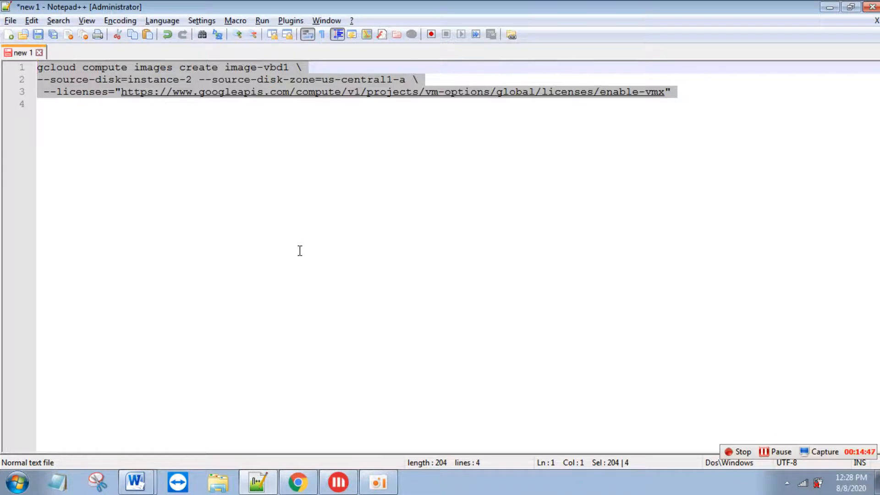
key(alt+Tab)
click(364, 420)
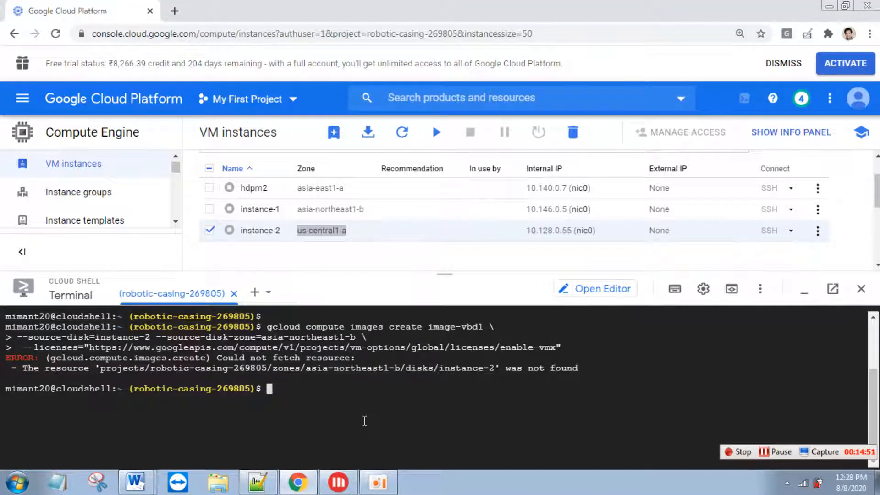
- Run the corrected us-central1-a command and refresh Images until image-vbd1 (20 GB) appears
text(gcloud compute images create image-vbdl \ --source-disk=instance-2 --source-disk-zone=us-central1-a \  --licenses="https://www.googleapis.com/compute/v1/projects/vm-options/global/licenses/enable-vmx")
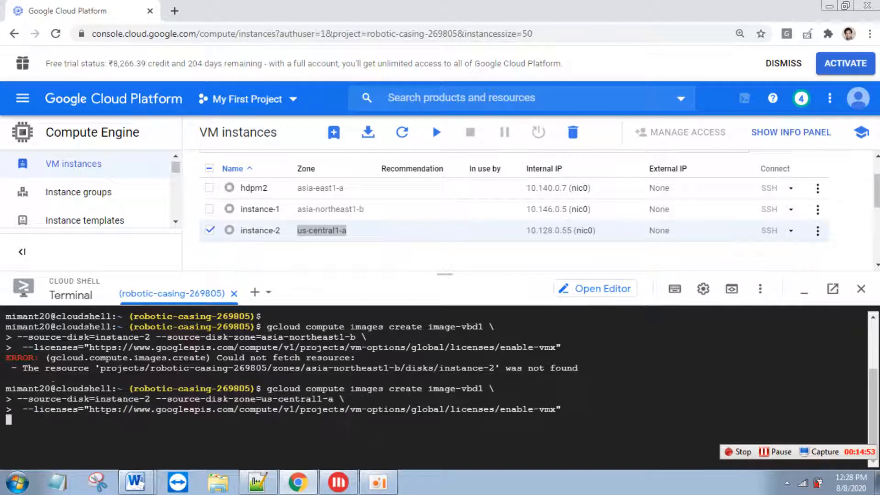
key(Return)
click(176, 222)
scroll(175, 223, down, 3)
click(117, 163)
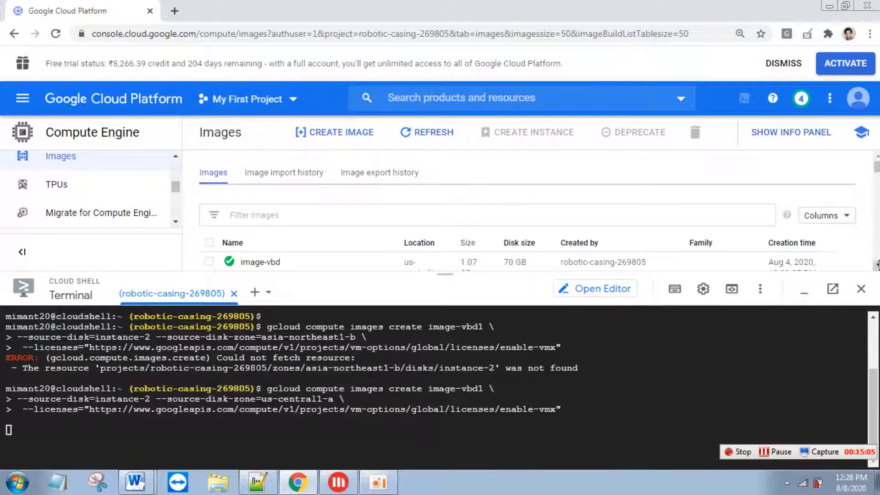
scroll(876, 265, down, 2)
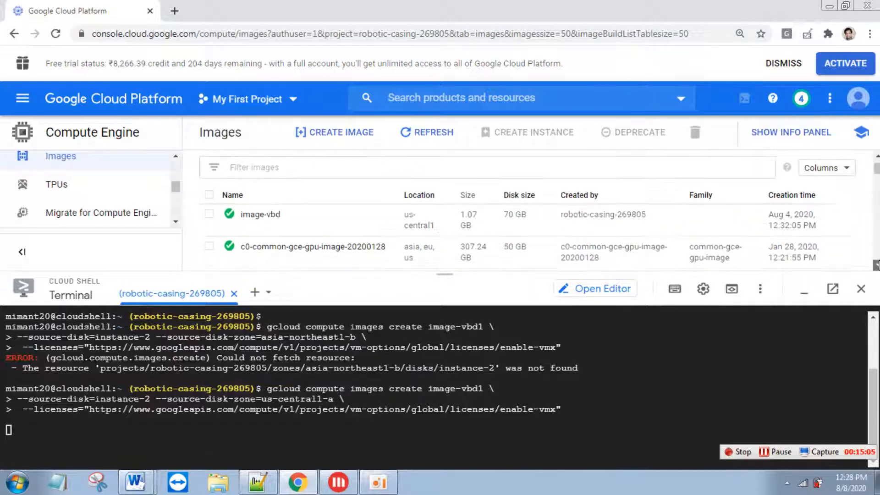
click(432, 135)
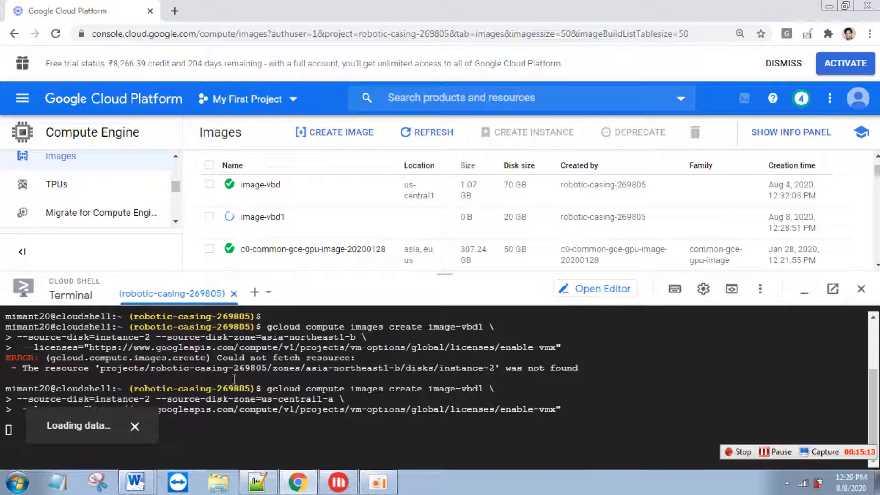
drag(265, 390, 577, 413)
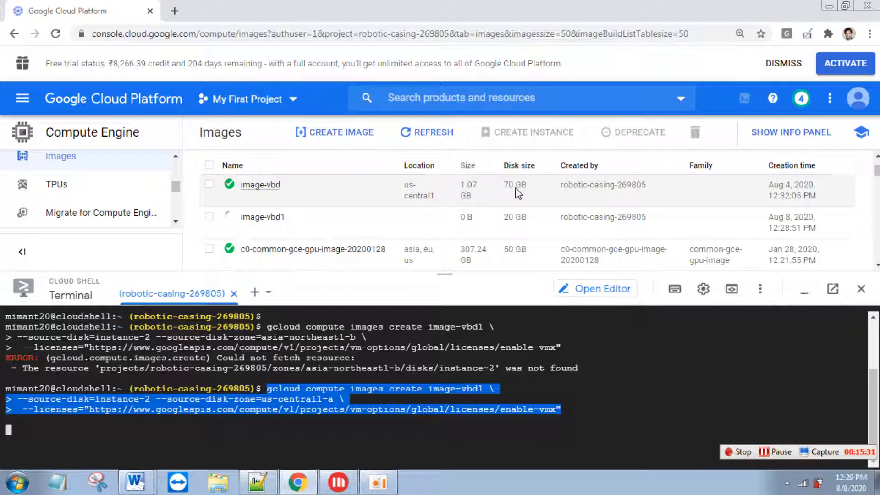
- Delete image-vbd1 from the Images list, then return to the VM instances list
click(209, 218)
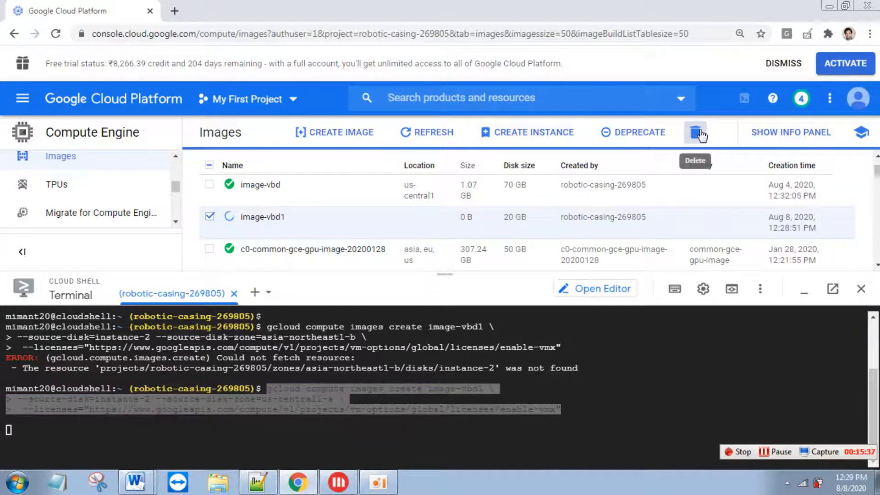
click(695, 132)
click(593, 294)
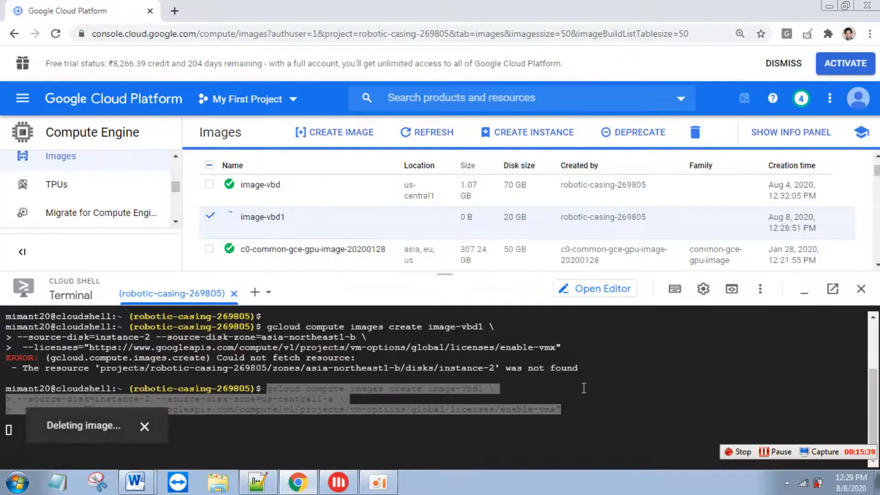
drag(179, 188, 174, 165)
triple_click(285, 188)
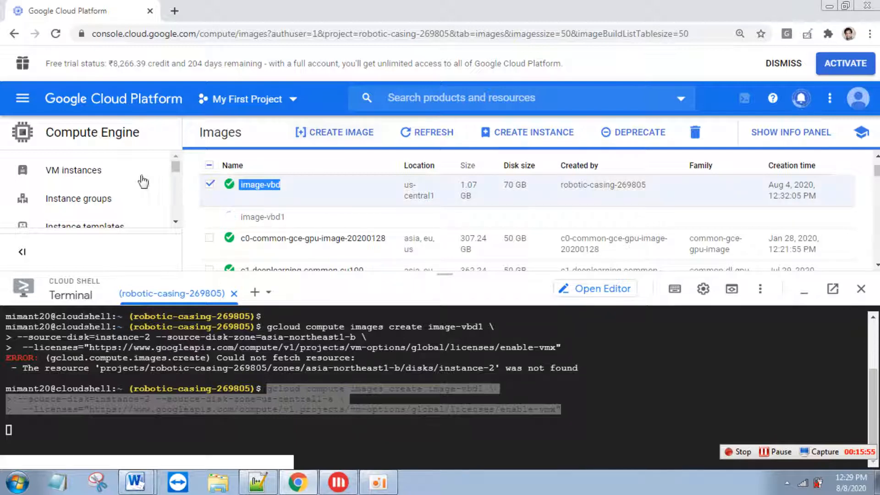
click(118, 171)
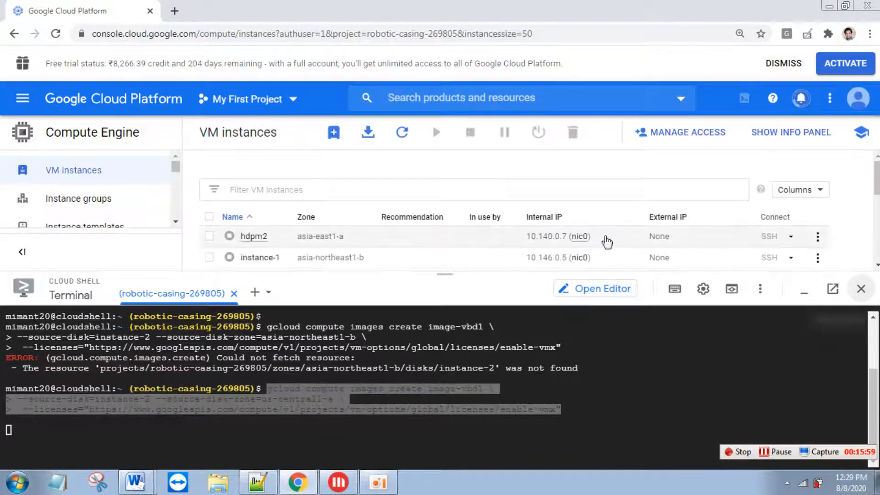
- Close the Cloud Shell terminal
click(860, 289)
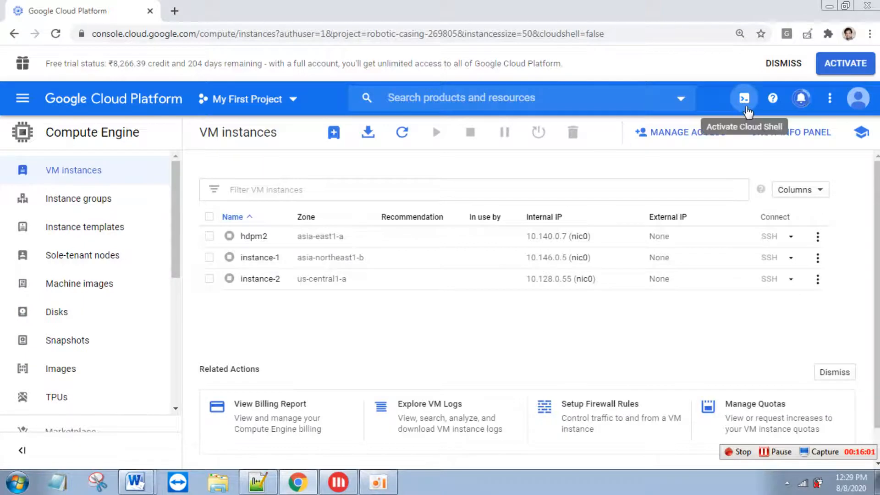
click(744, 98)
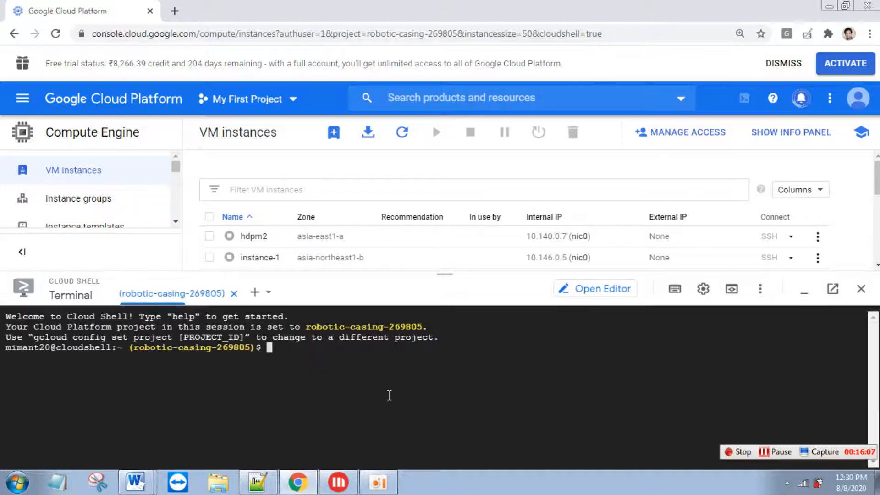
click(860, 288)
- Delete instance-2 and start creating a new VM instance
click(209, 278)
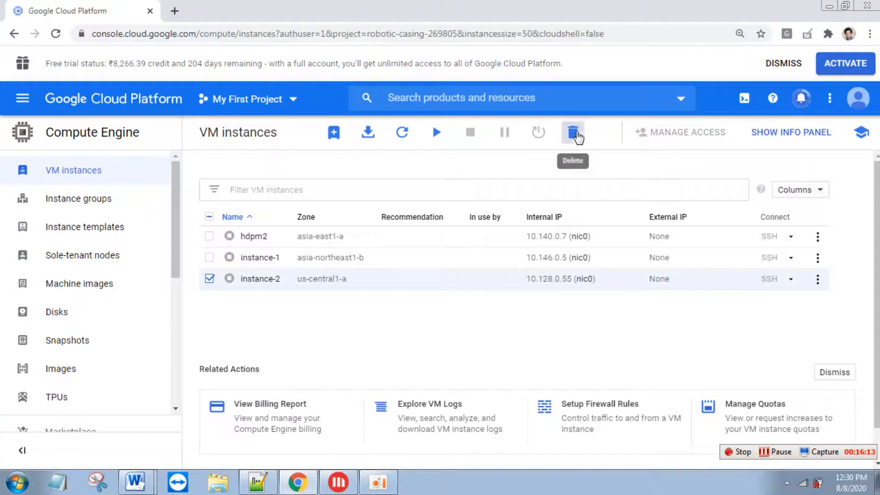
click(573, 133)
click(595, 294)
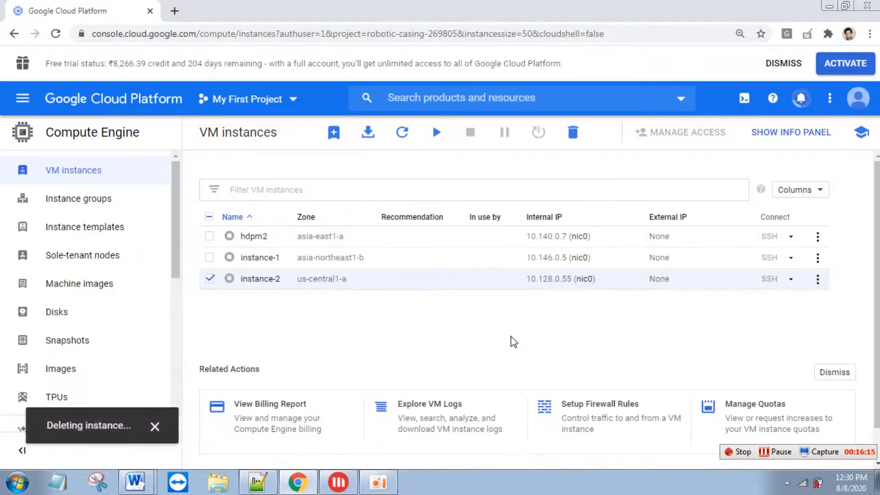
click(338, 133)
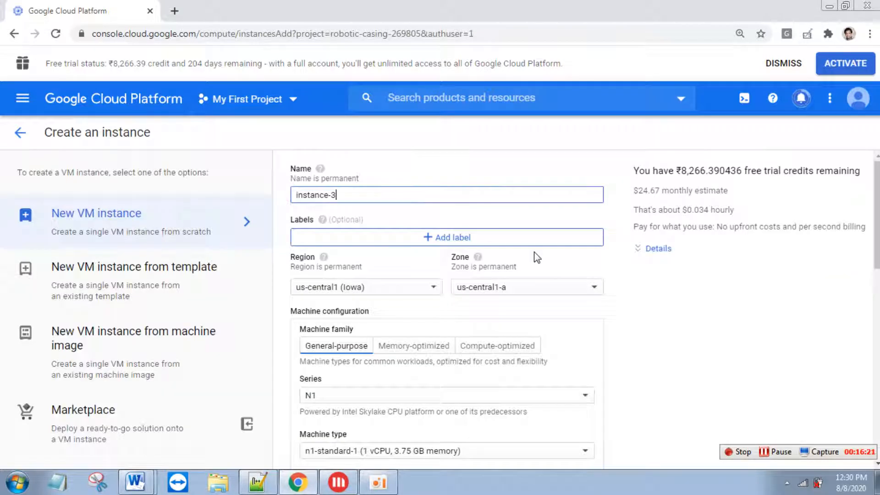
- Set the region to asia-northeast1 (Tokyo) and the zone to asia-northeast1-a
click(429, 288)
drag(447, 310, 442, 397)
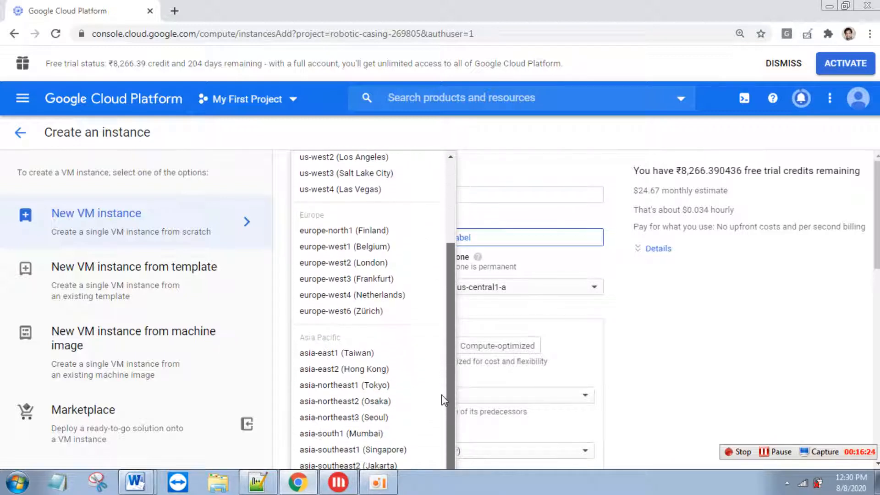
click(374, 385)
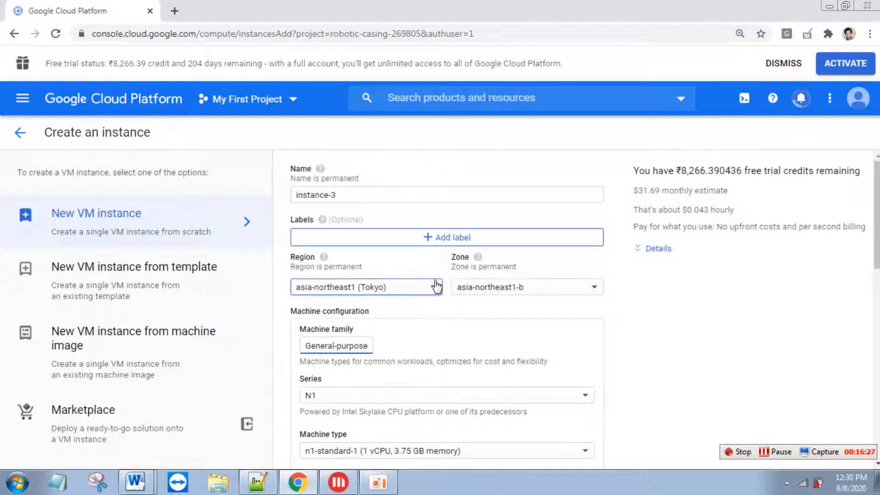
click(525, 288)
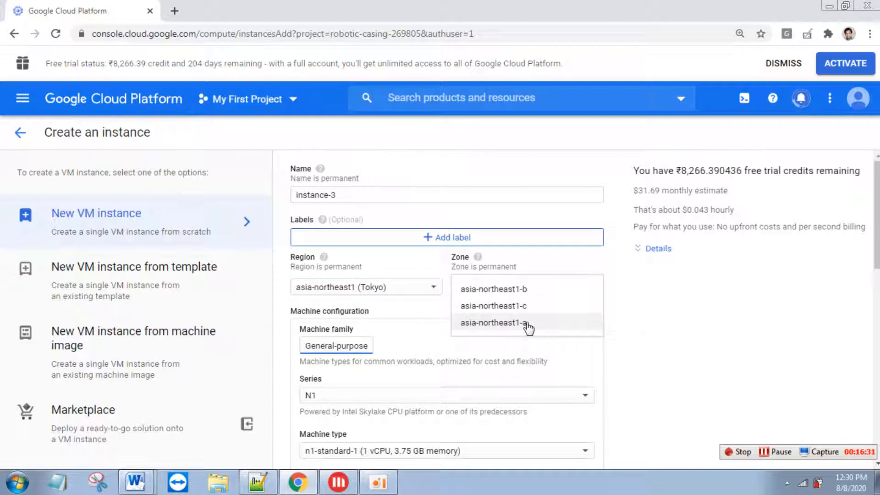
click(527, 324)
drag(876, 203, 876, 251)
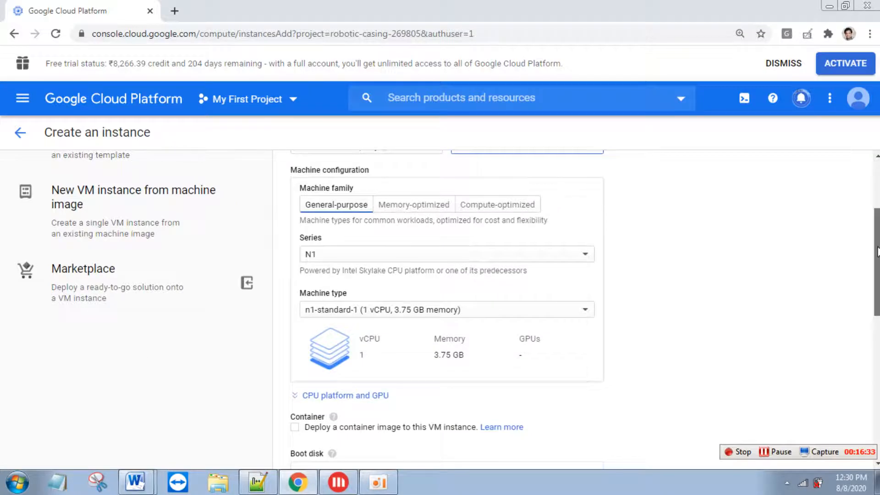
- Choose a custom machine type with 2 cores and 16 GB extended memory
click(526, 311)
click(501, 179)
scroll(522, 293, down, 1)
drag(505, 306, 471, 305)
text(2)
drag(504, 358, 460, 363)
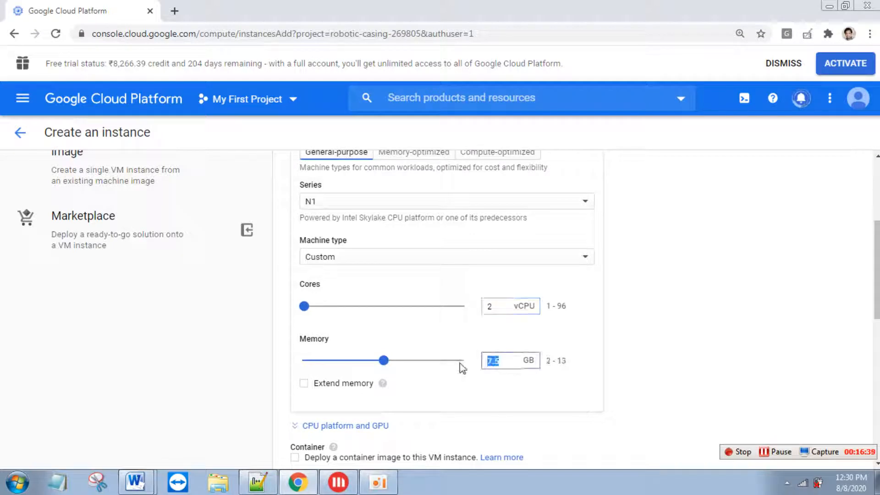
text(16)
click(304, 383)
scroll(876, 275, up, 1)
drag(876, 274, 877, 360)
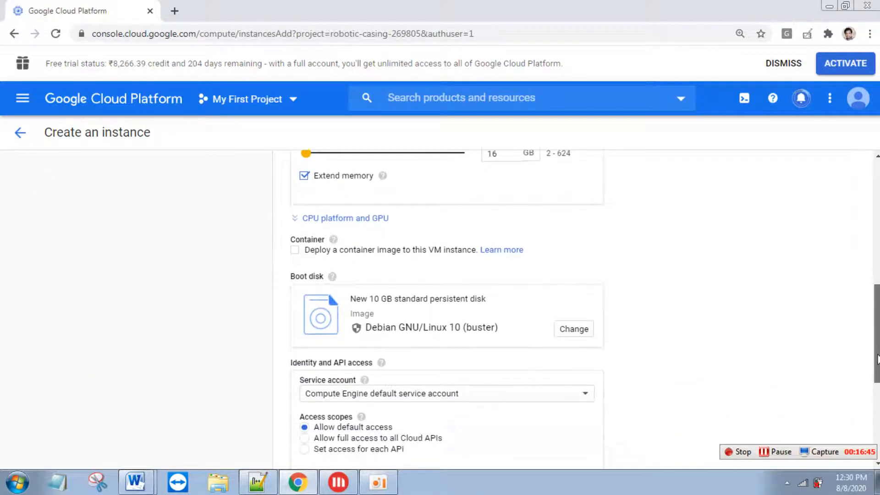
- Switch the boot disk source to the custom image image-vbd
click(587, 334)
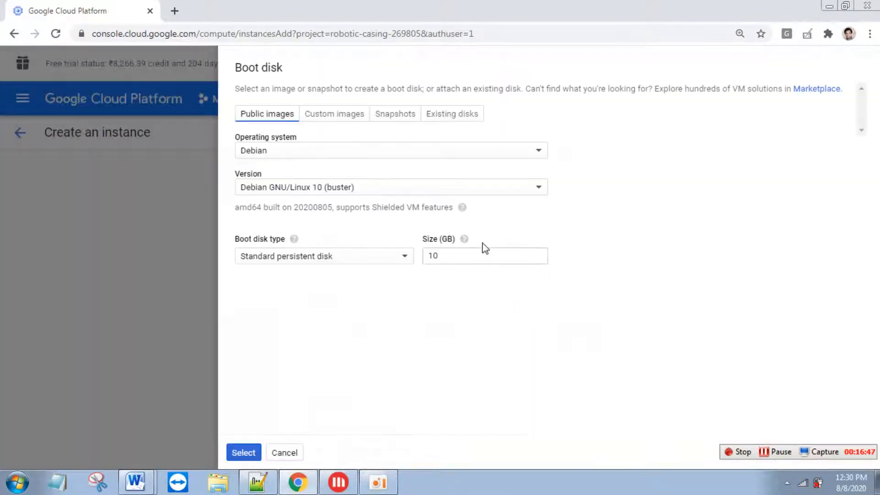
click(348, 115)
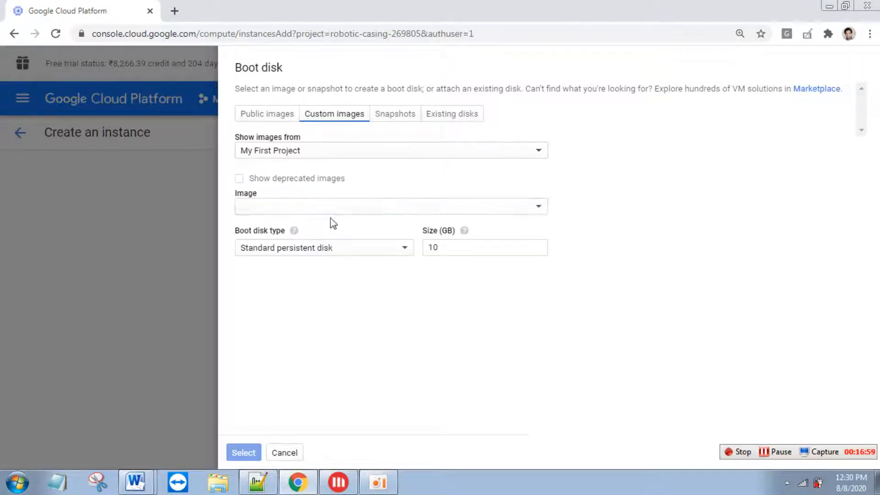
click(343, 210)
click(337, 270)
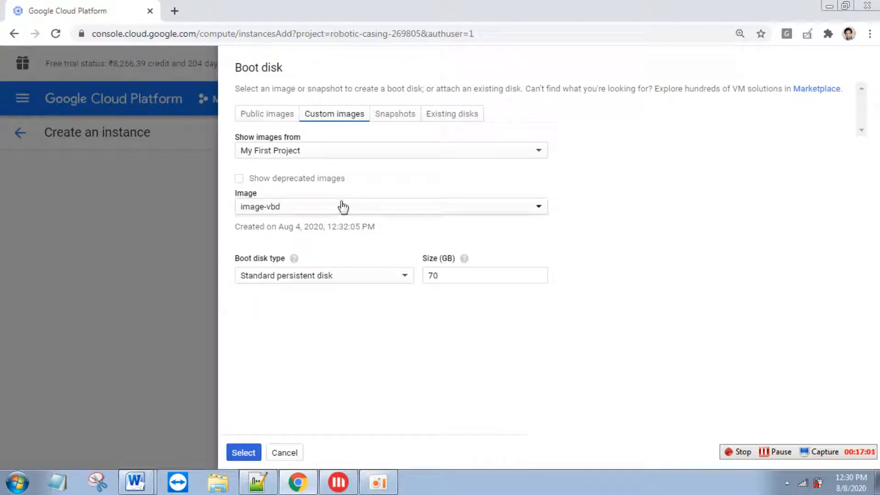
- Make the boot disk a 70 GB SSD persistent disk and confirm it
double_click(433, 276)
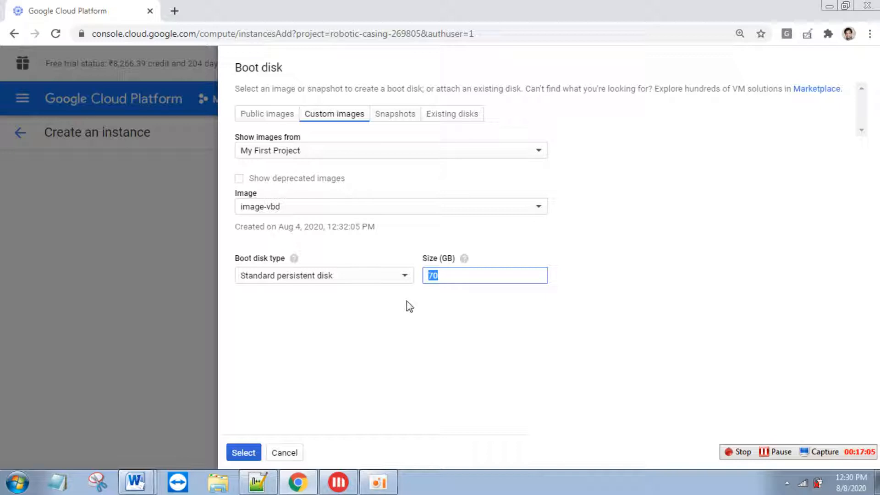
click(404, 277)
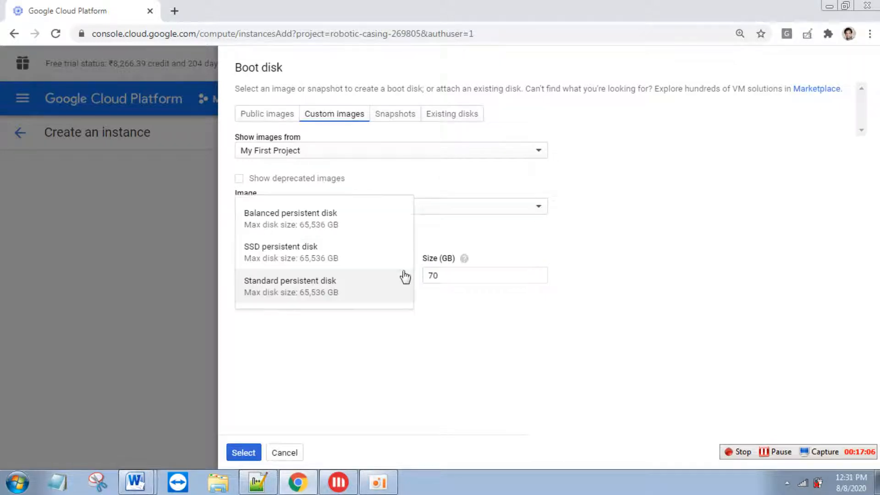
click(363, 252)
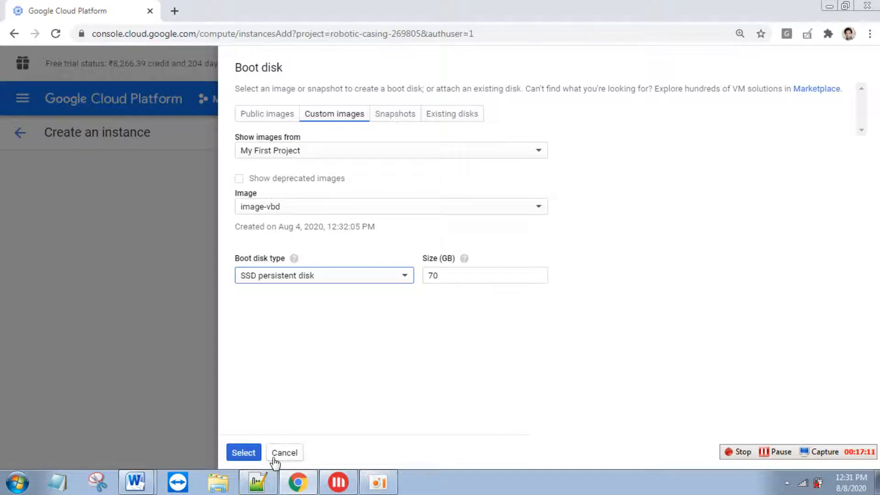
click(241, 453)
drag(878, 318, 866, 388)
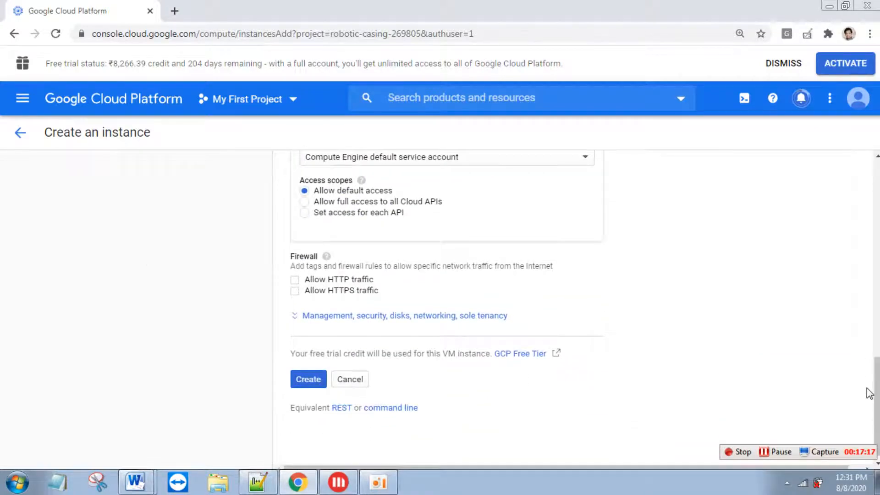
- Reveal the Security section's SSH key field, then minimise everything to the Windows desktop
click(371, 316)
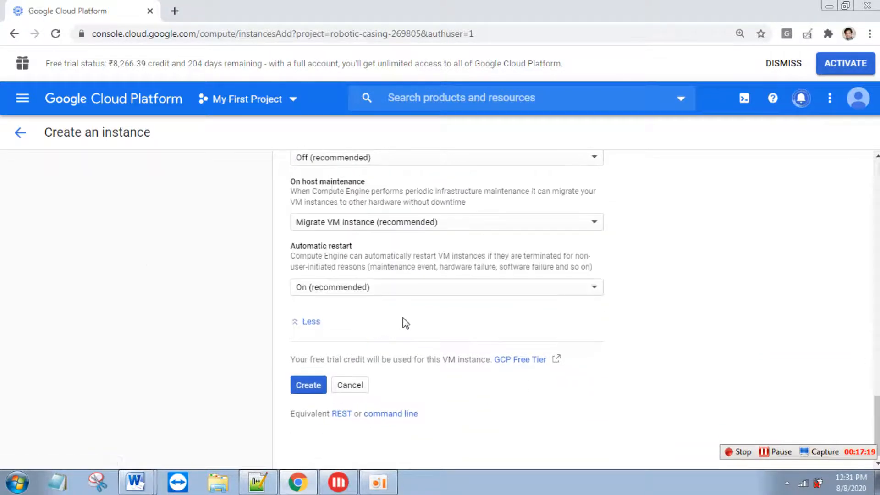
drag(878, 425, 868, 322)
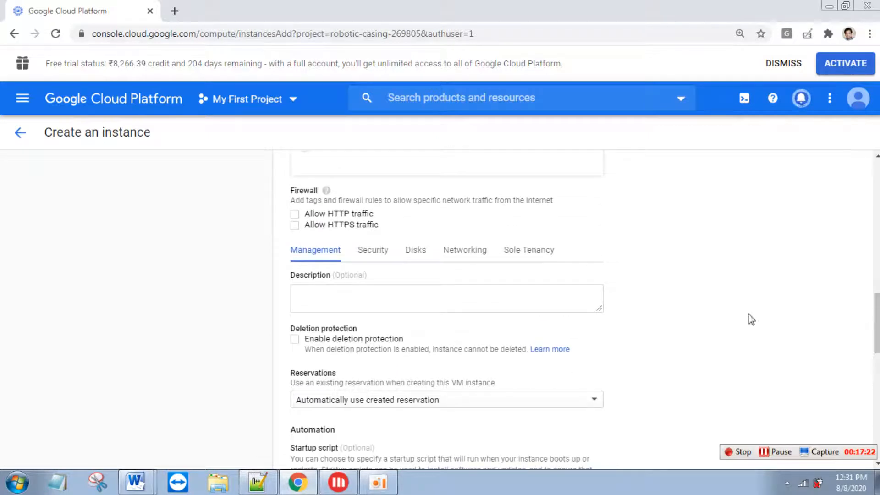
click(383, 255)
scroll(489, 390, down, 2)
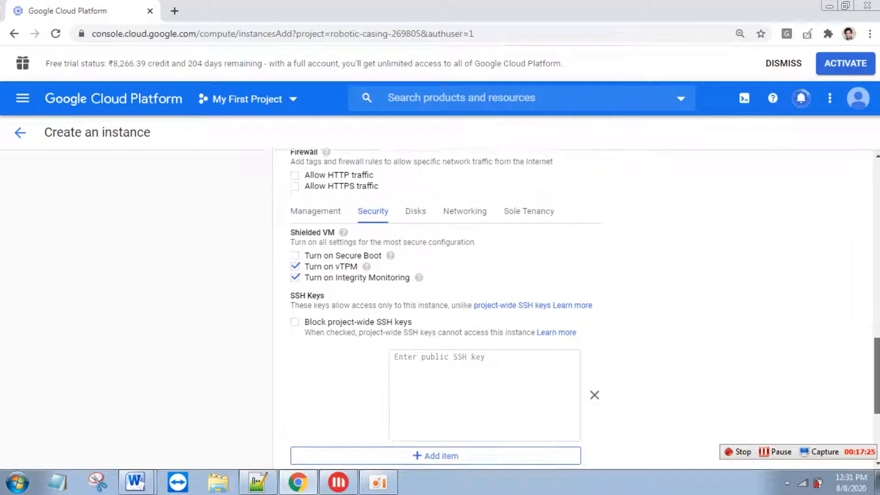
click(444, 368)
key(super+d)
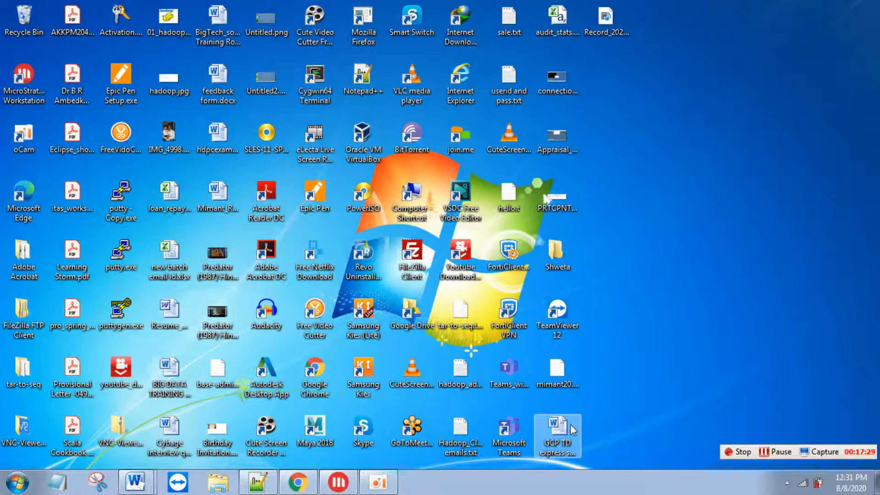
- Open the public key .txt file in Notepad++ and select its entire ssh-rsa key line
click(565, 383)
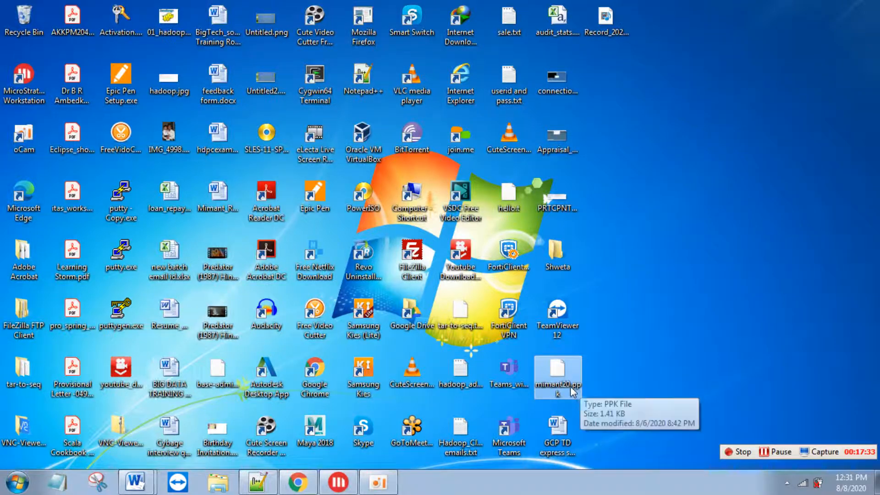
text(mim)
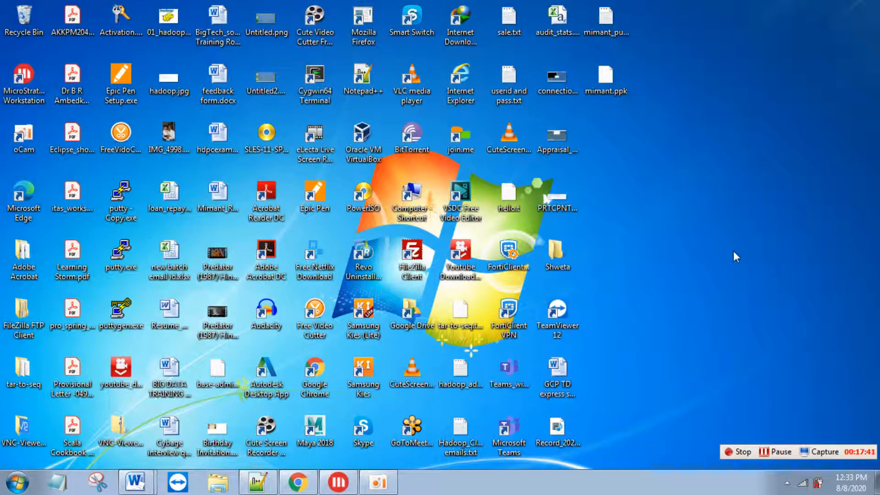
double_click(610, 29)
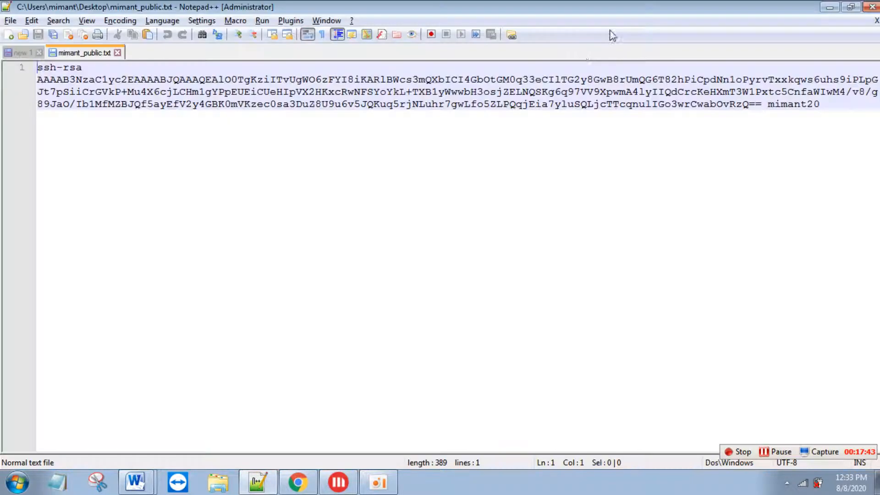
drag(858, 108, 17, 68)
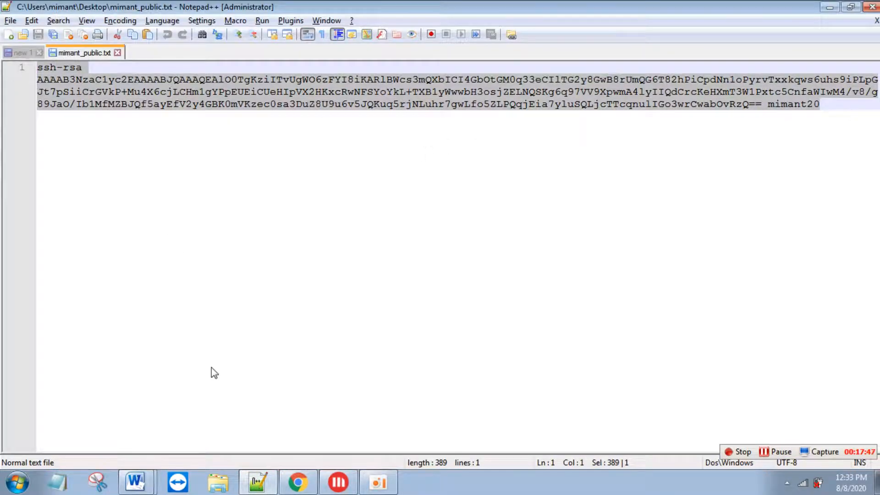
- Paste the ssh-rsa public key into instance-3's SSH key box and create the instance
click(297, 482)
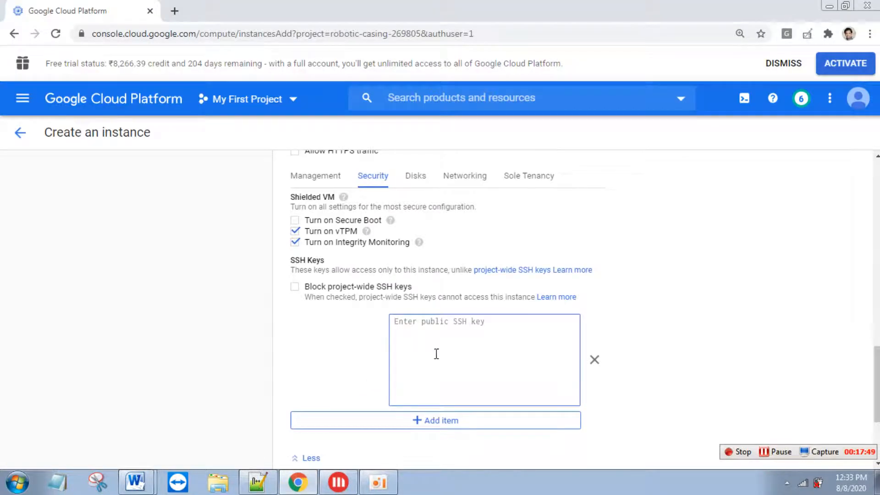
key(ctrl+v)
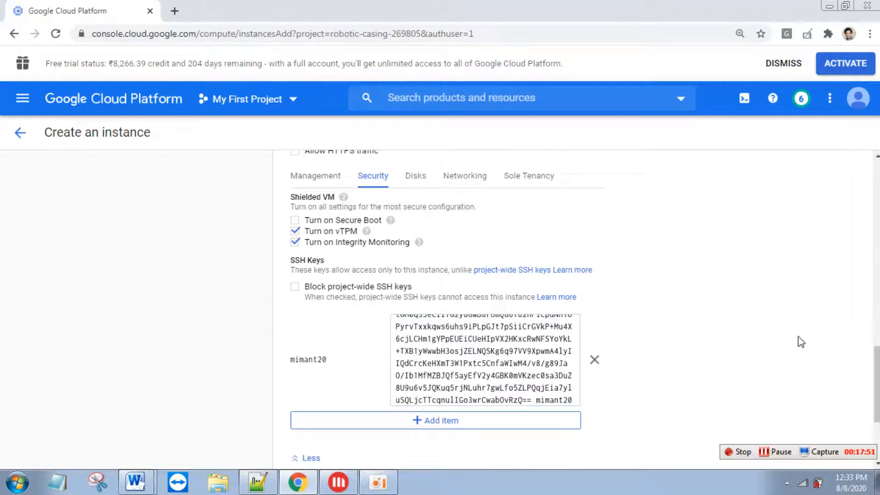
drag(869, 375, 872, 430)
drag(482, 431, 326, 383)
click(311, 383)
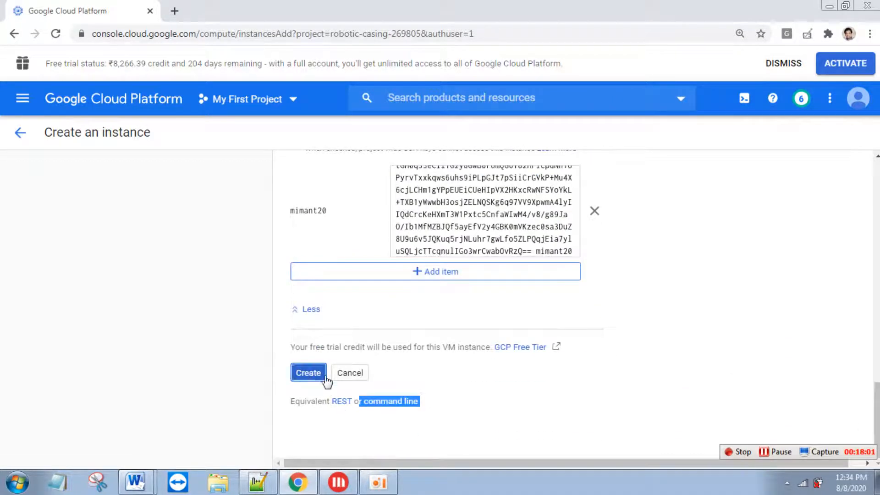
key(alt+Tab)
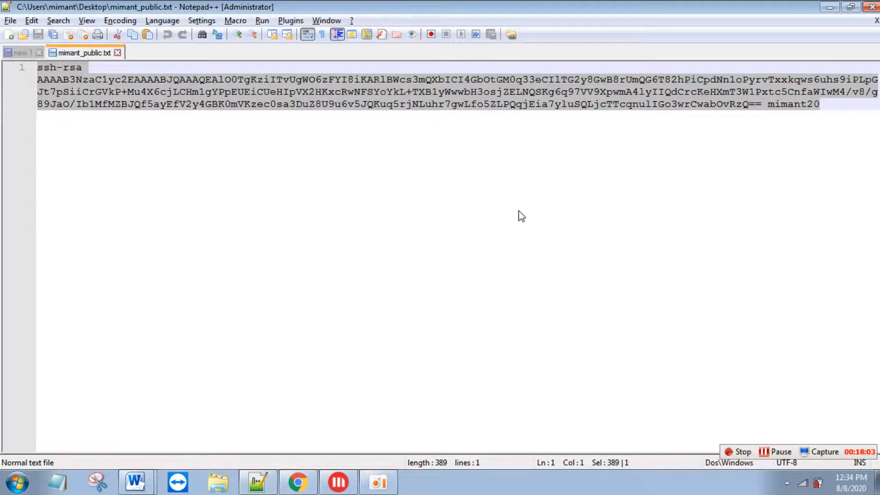
- Show the desktop, select the .ppk private key file, and raise Word's open-document list
key(super+d)
click(603, 82)
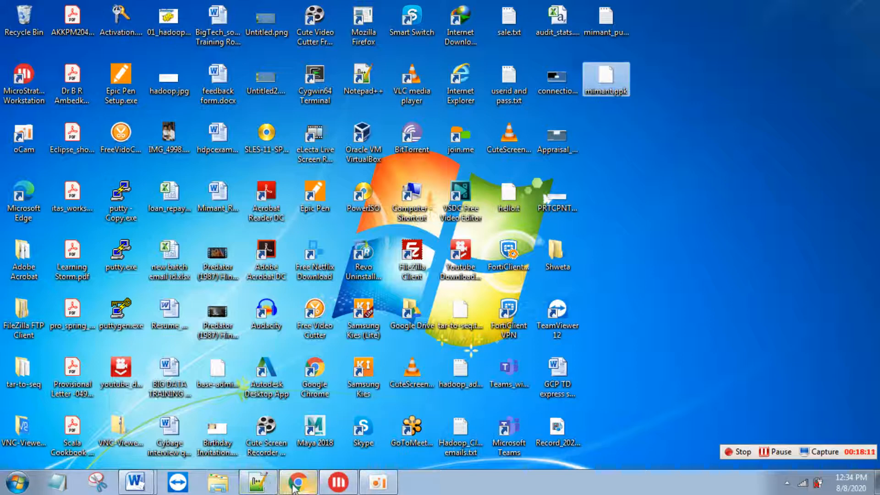
mouse_move(293, 487)
mouse_move(139, 484)
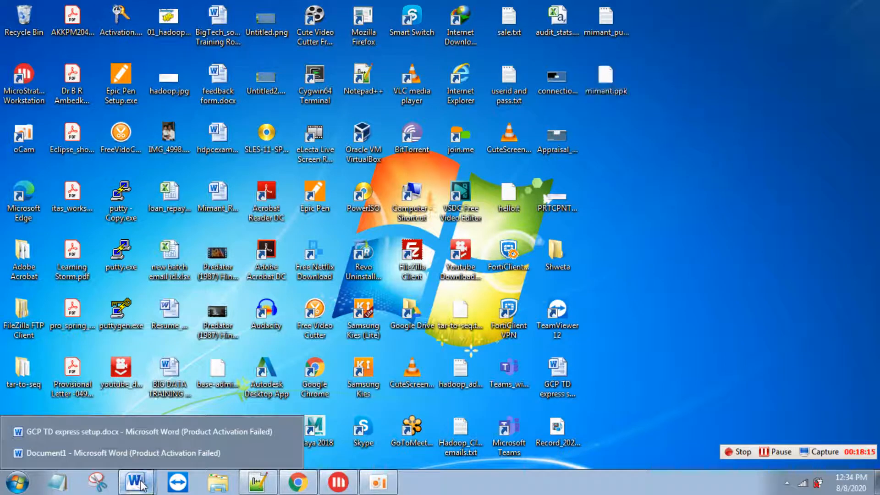
- In GCP TD express setup.docx, select the grep -cw vmx /proc/cpuinfo command, then return to VM instances
click(207, 432)
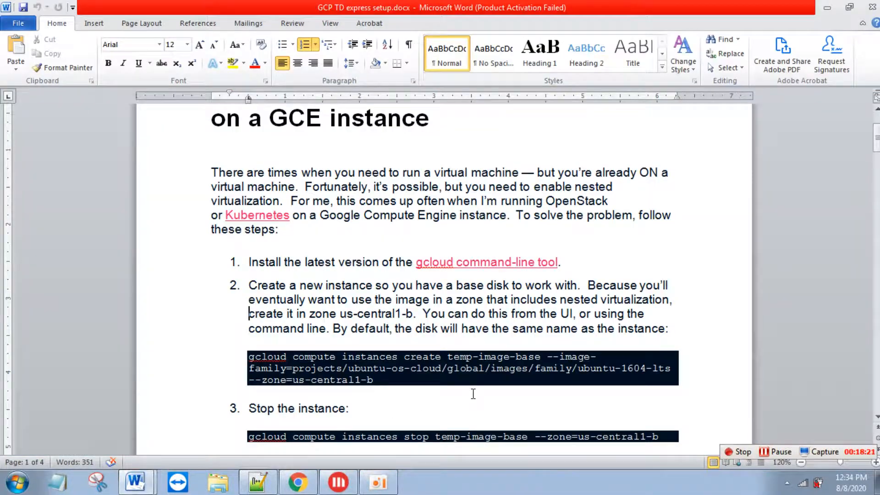
drag(876, 137, 876, 178)
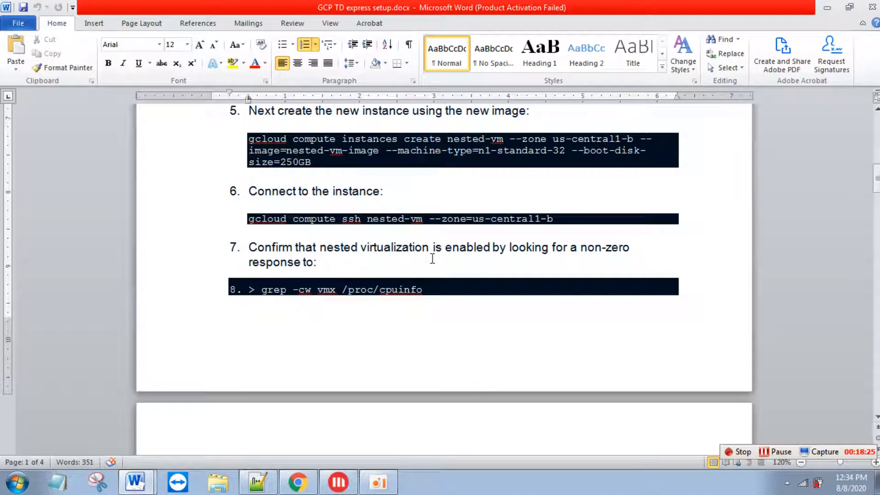
drag(423, 290, 275, 288)
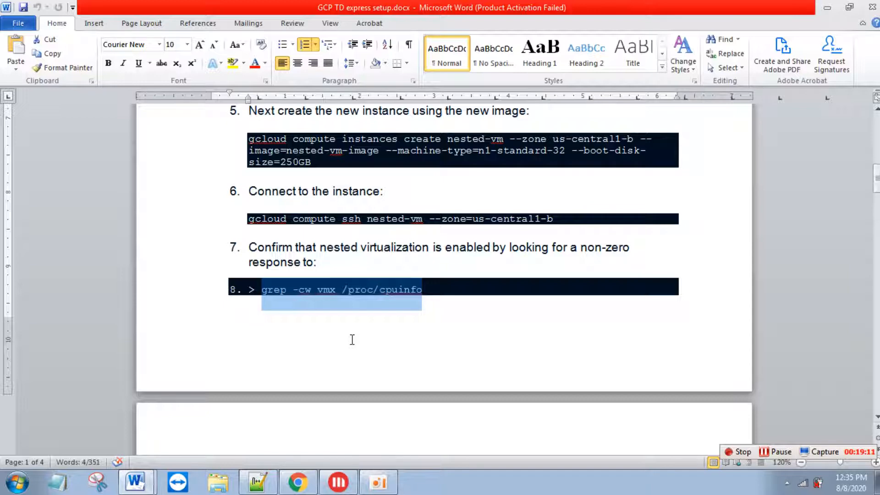
key(alt+Tab)
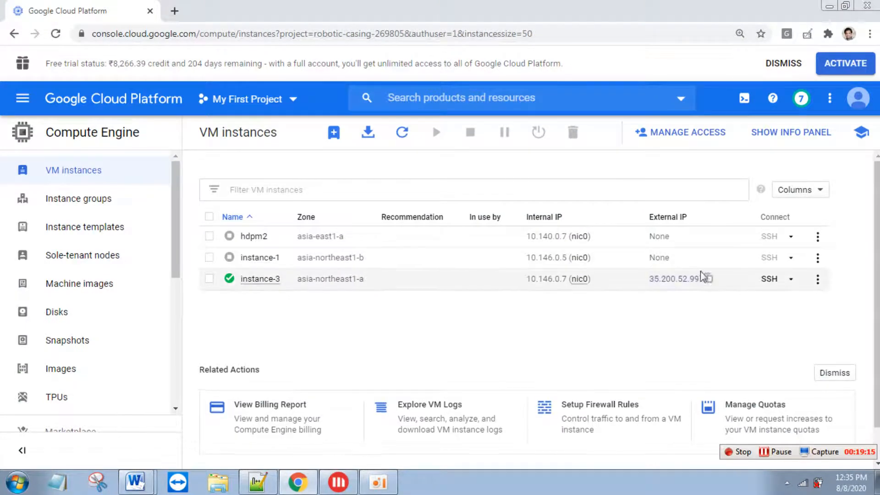
- Set up a PuTTY session to instance-3's external IP using the .ppk private key for authentication
click(708, 278)
key(super+d)
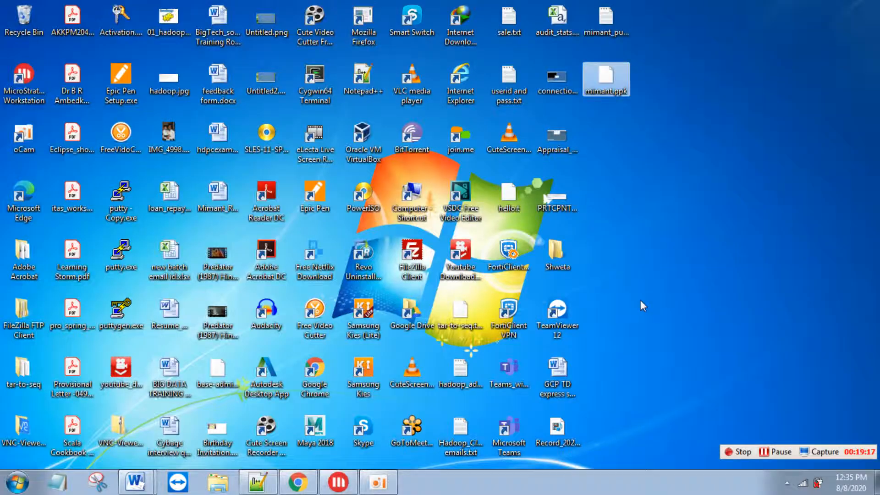
double_click(118, 255)
key(ctrl+v)
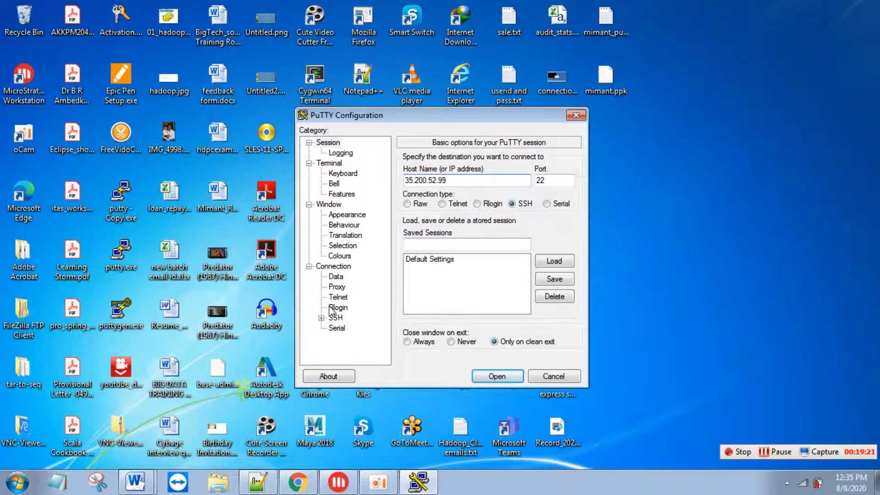
click(321, 317)
click(348, 318)
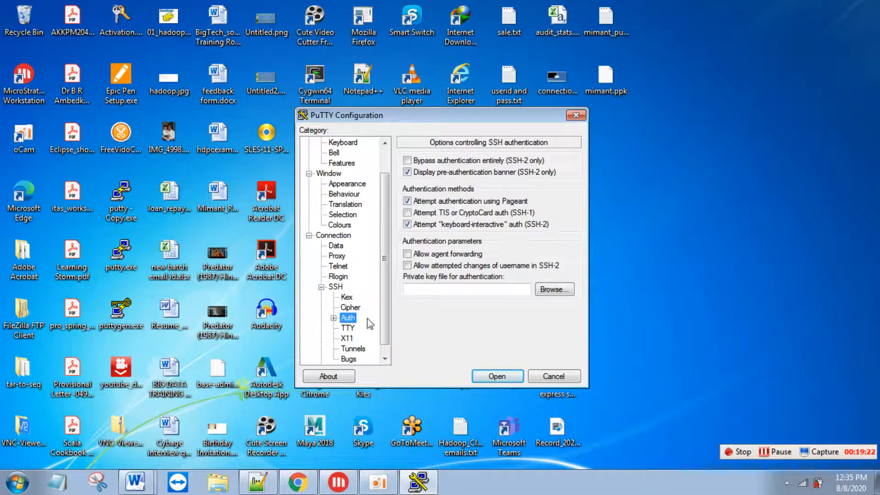
click(556, 292)
drag(731, 228, 713, 337)
click(485, 357)
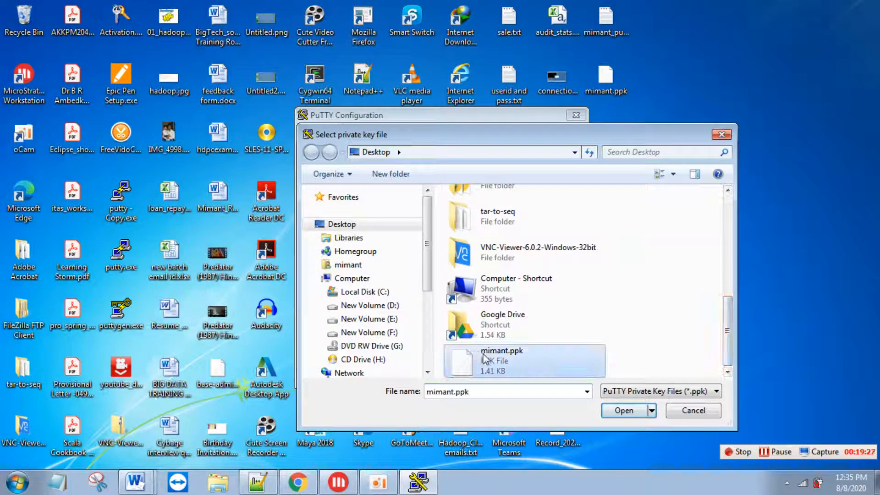
- Connect to instance-3, accept the host key, log in with the username, and maximise the terminal
click(623, 410)
click(512, 378)
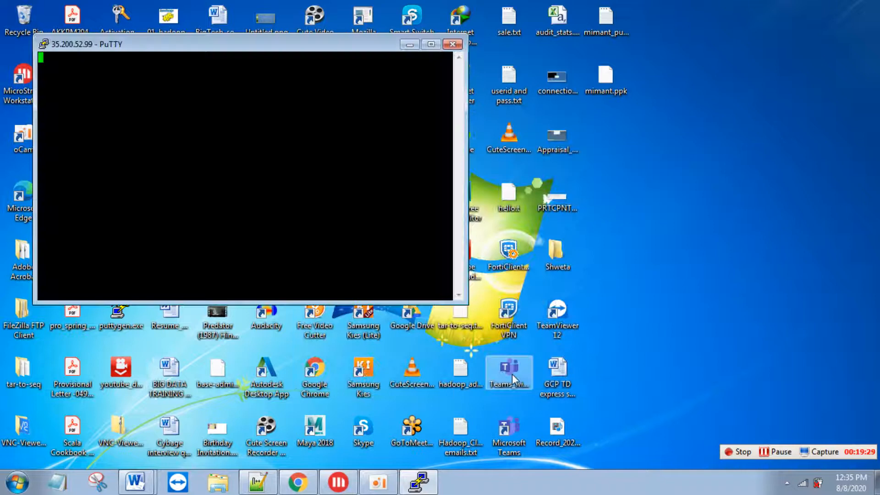
click(414, 327)
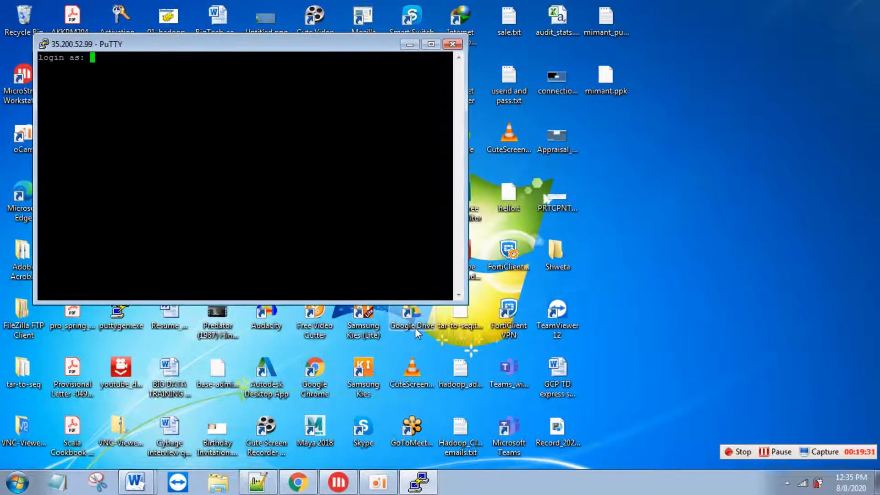
text(mimant20)
key(Return)
click(431, 44)
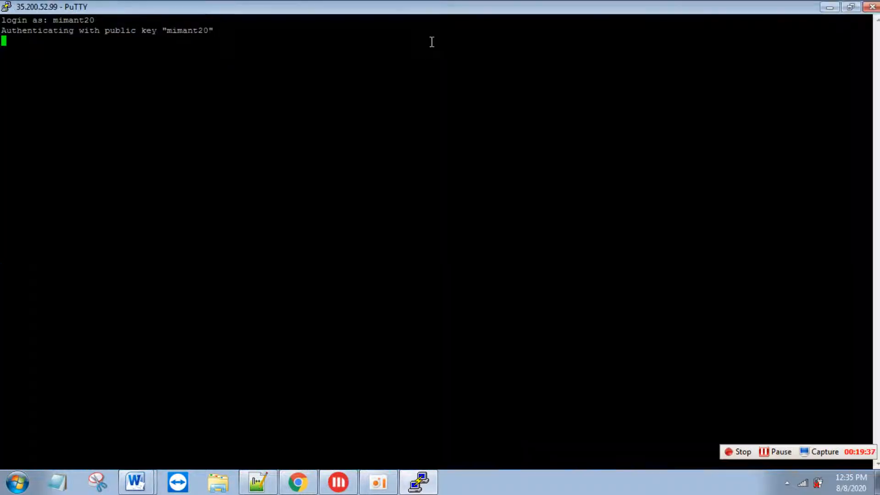
- Change the session font to 14-point Courier New and set the terminal bell to None
right_click(367, 9)
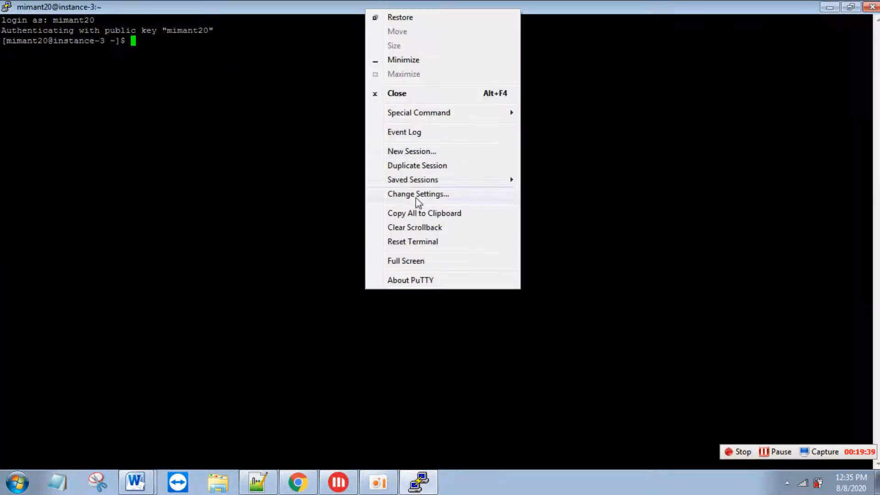
click(418, 202)
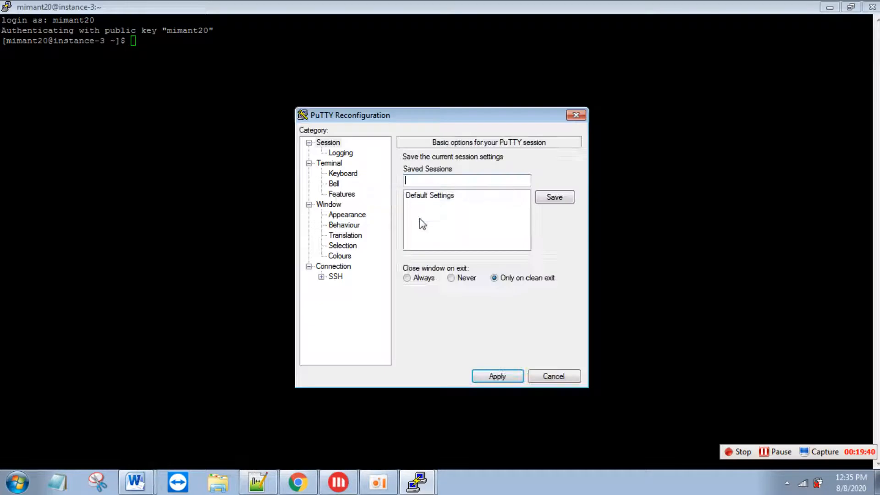
click(347, 216)
click(553, 233)
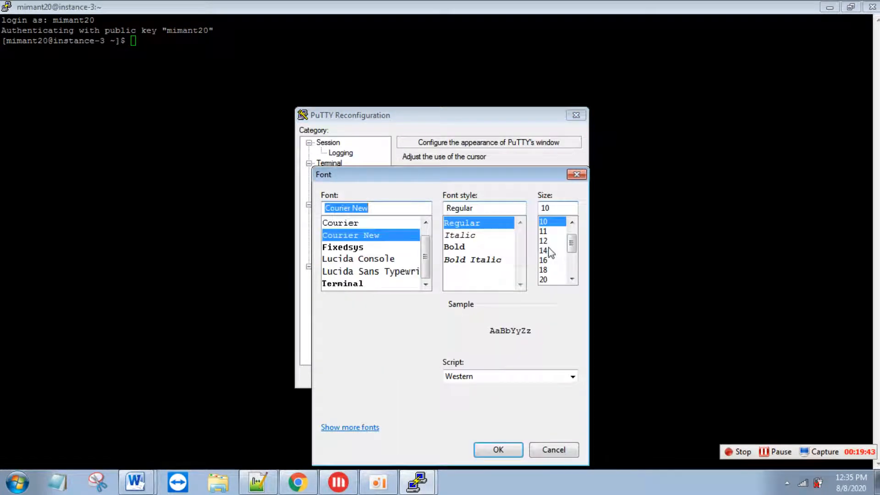
click(547, 250)
click(504, 447)
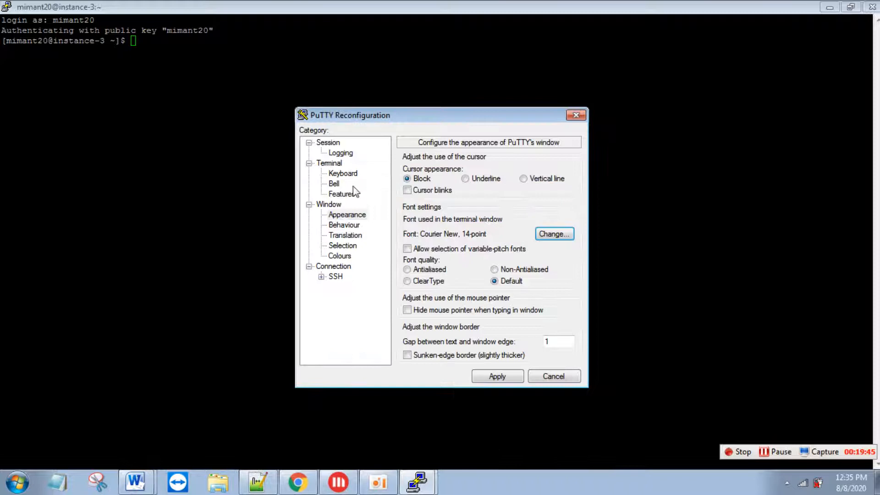
click(335, 183)
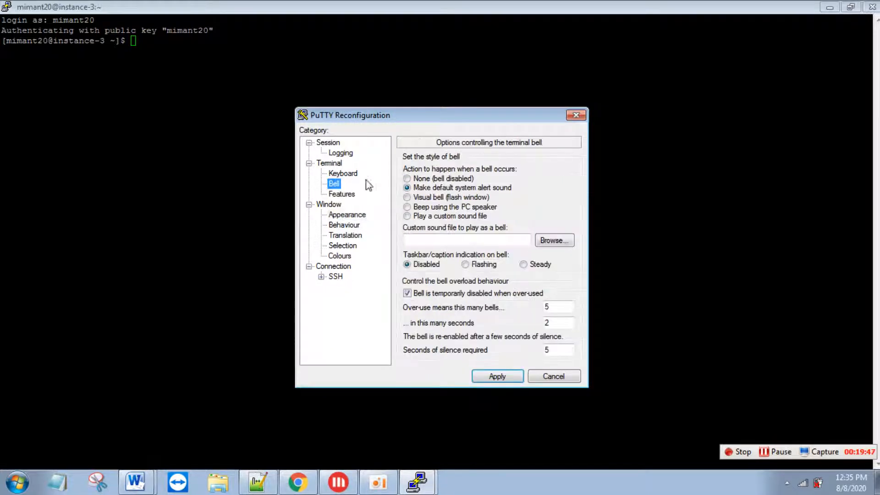
click(406, 178)
click(497, 376)
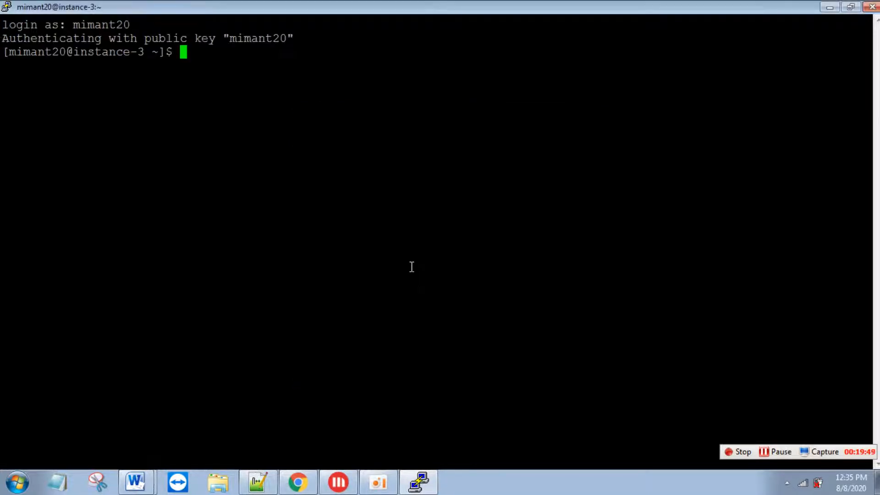
- Paste and run grep -cw vmx /proc/cpuinfo on instance-3, which returns 2
key(alt+Tab)
key(alt+Tab)
key(alt+Tab)
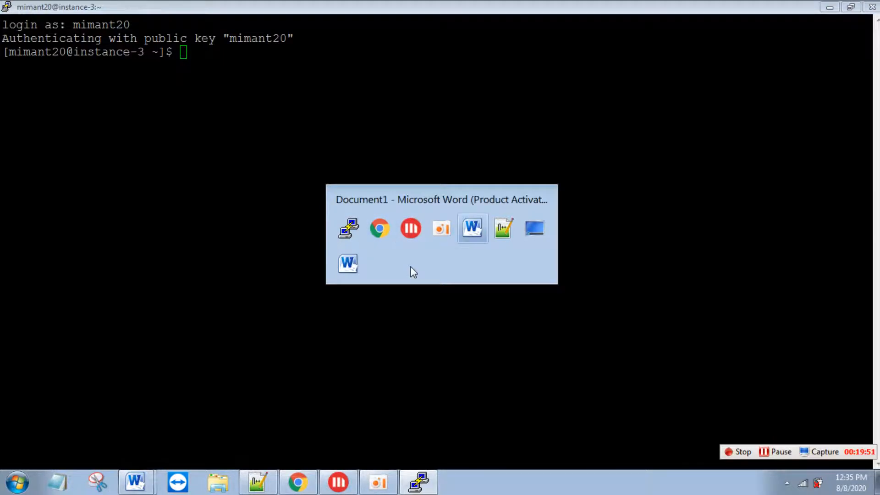
key(alt+Tab)
key(alt+Tab)
key(alt+Tab)
key(alt+Tab)
key(alt+Tab)
key(alt+Tab)
key(alt+Tab)
key(alt+Tab)
key(alt+Tab)
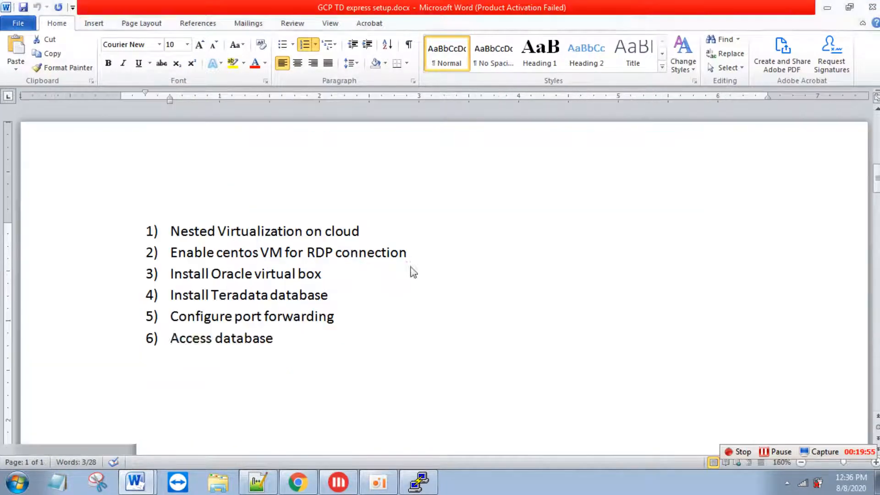
key(alt+Tab)
key(alt+Tab)
right_click(412, 266)
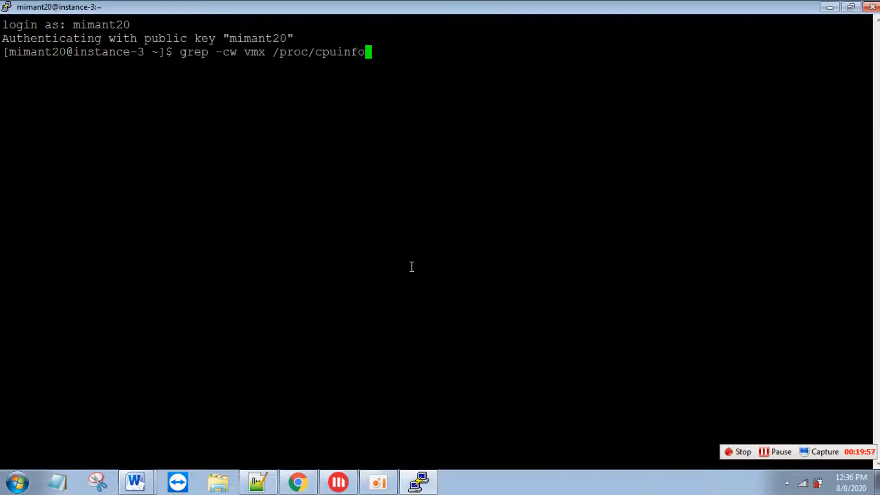
key(Return)
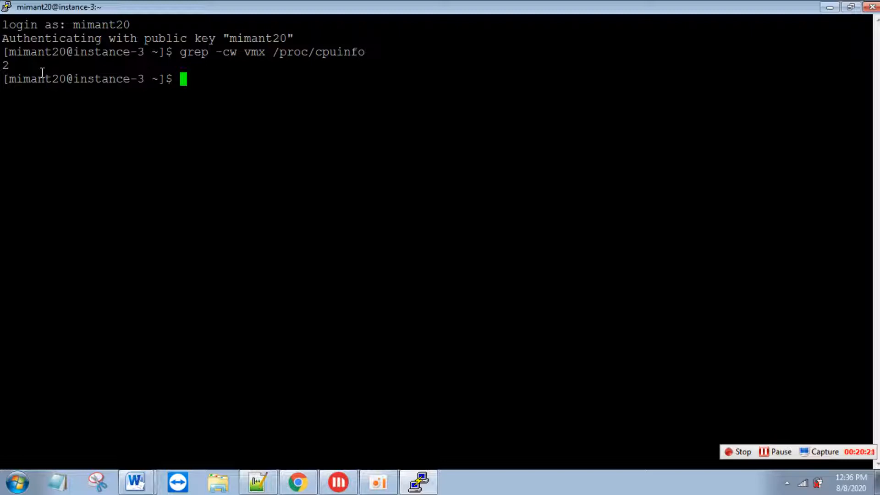
- Clear the terminal screen with the clear command
drag(179, 52, 365, 54)
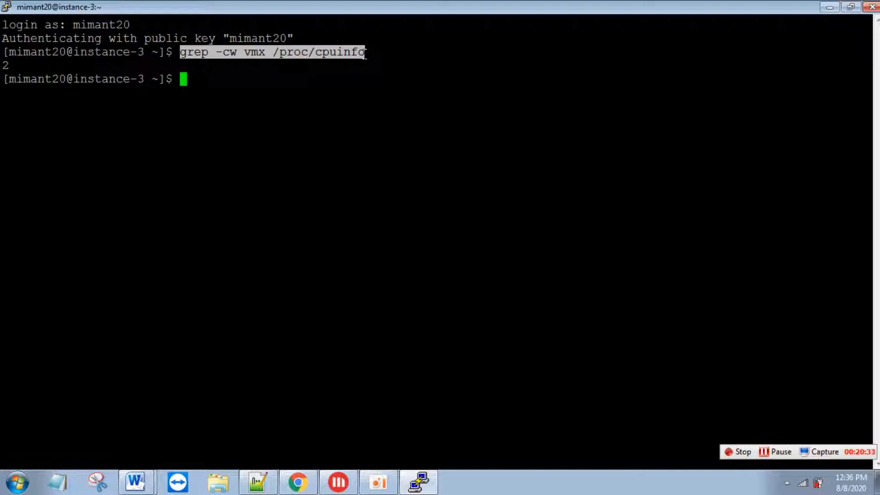
text(cre)
key(BackSpace)
key(BackSpace)
key(BackSpace)
text(clear)
key(Return)
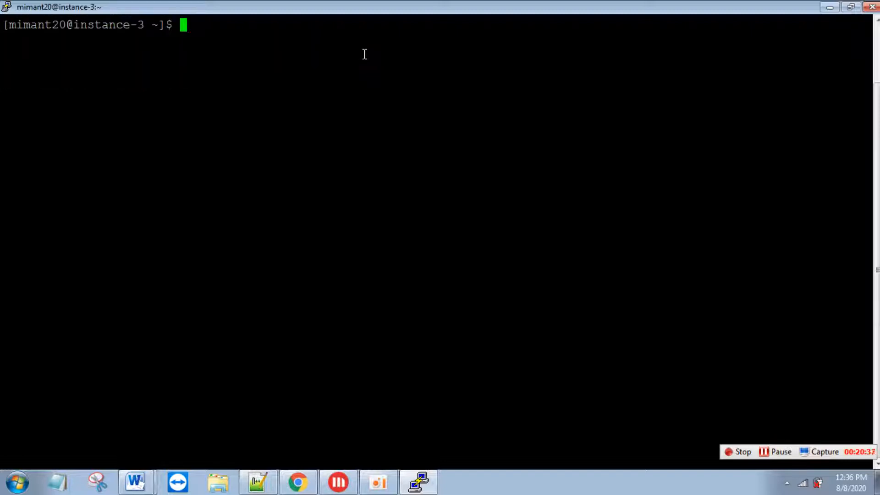
key(alt+Tab)
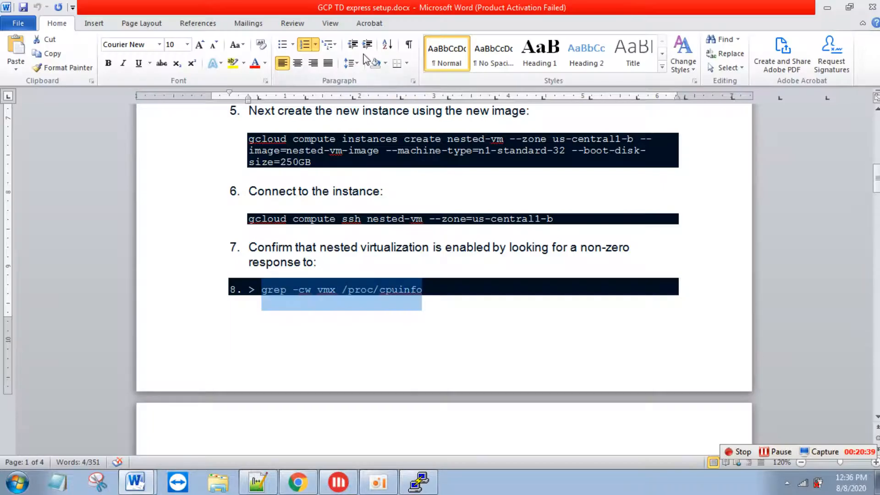
- Select the 'Enable centos VM for RDP connection' step in the task notes
key(alt+Tab)
drag(415, 256, 126, 250)
key(alt+Tab)
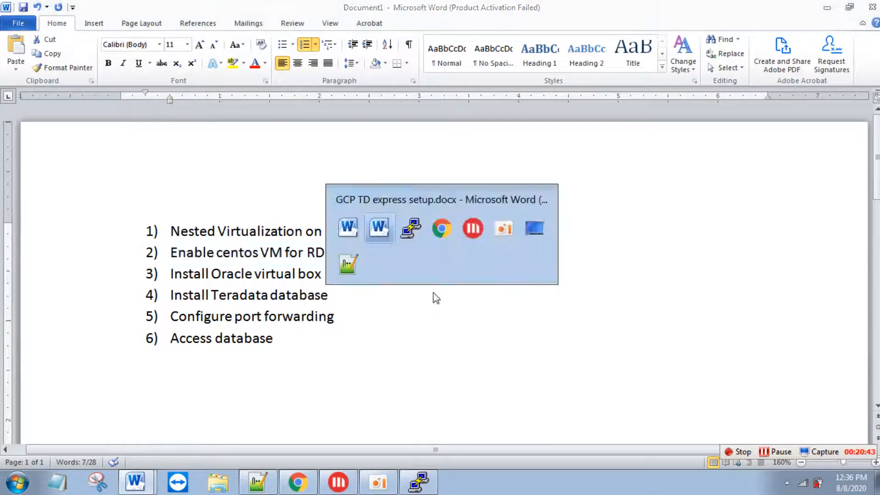
- Search Windows for 'remote' and launch Remote Desktop Connection
click(19, 482)
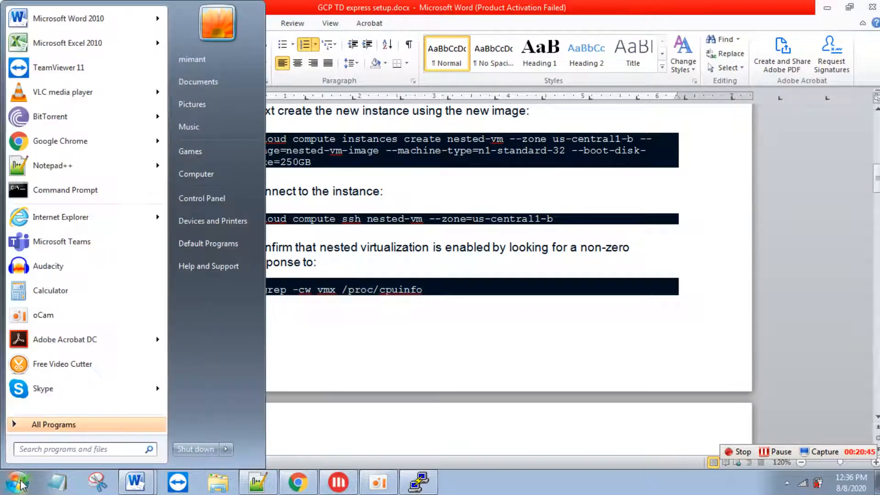
text(re,o)
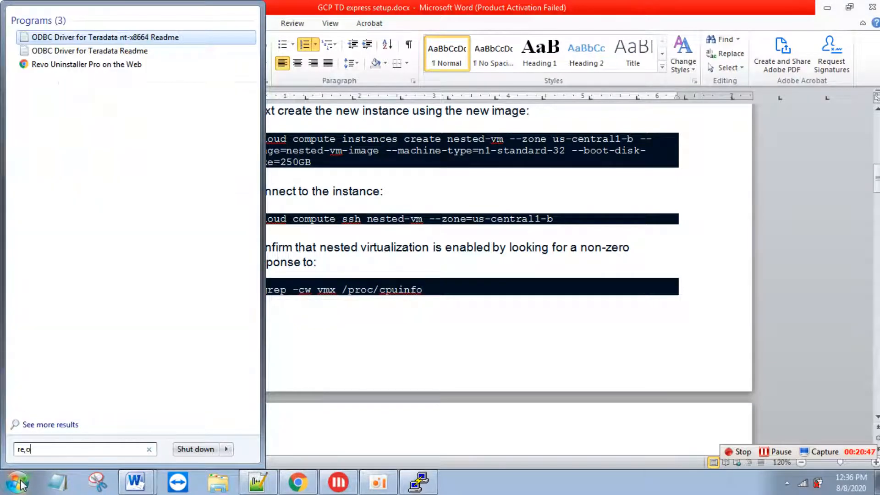
key(BackSpace)
key(BackSpace)
text(mote)
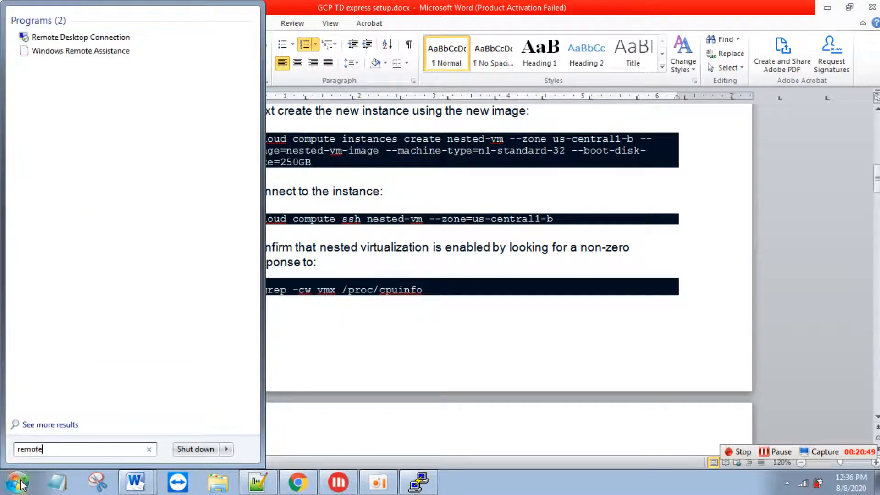
click(73, 37)
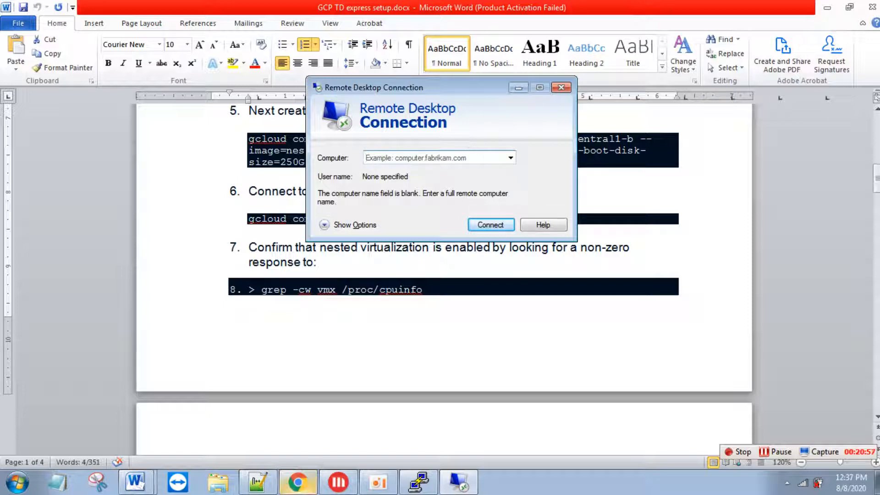
- Attempt a Remote Desktop connection to 35.200.52.99, dismiss the failure error, and return to PuTTY
click(298, 482)
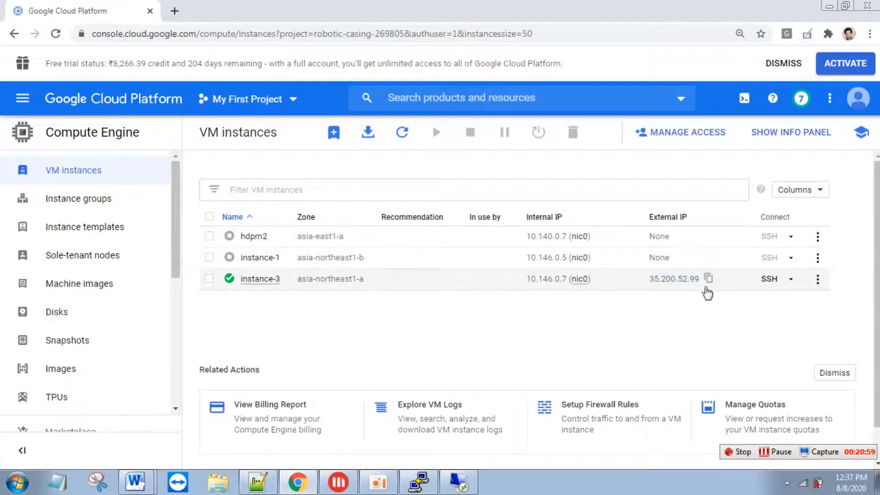
click(706, 280)
key(alt+Tab)
key(ctrl+v)
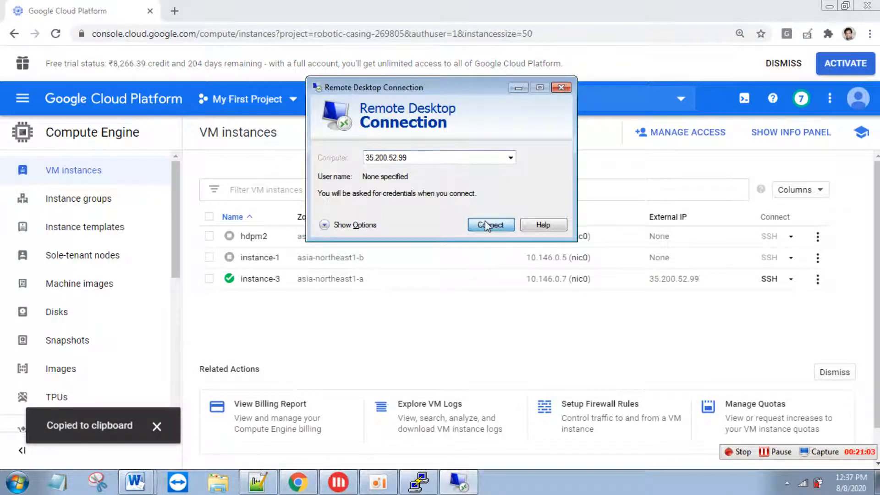
click(484, 224)
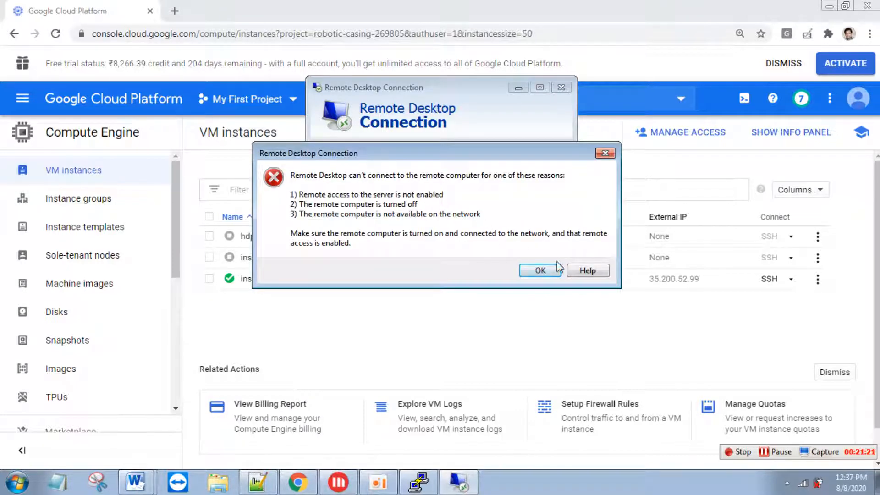
click(540, 271)
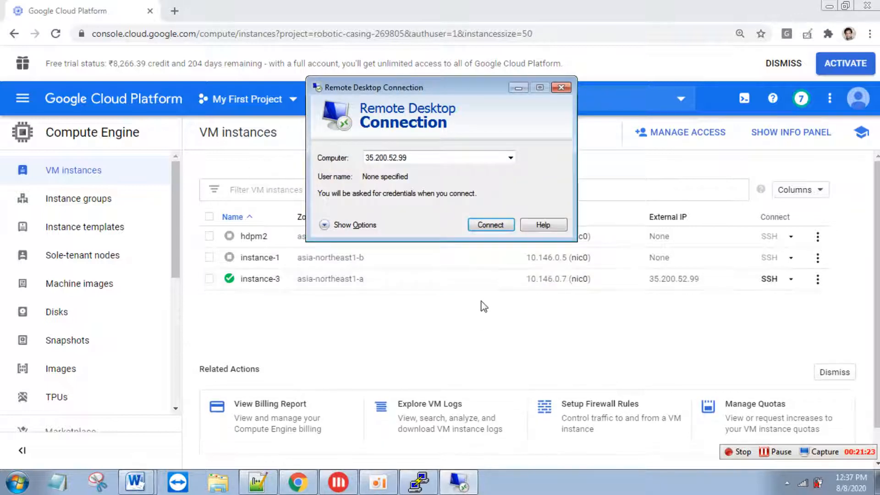
click(419, 481)
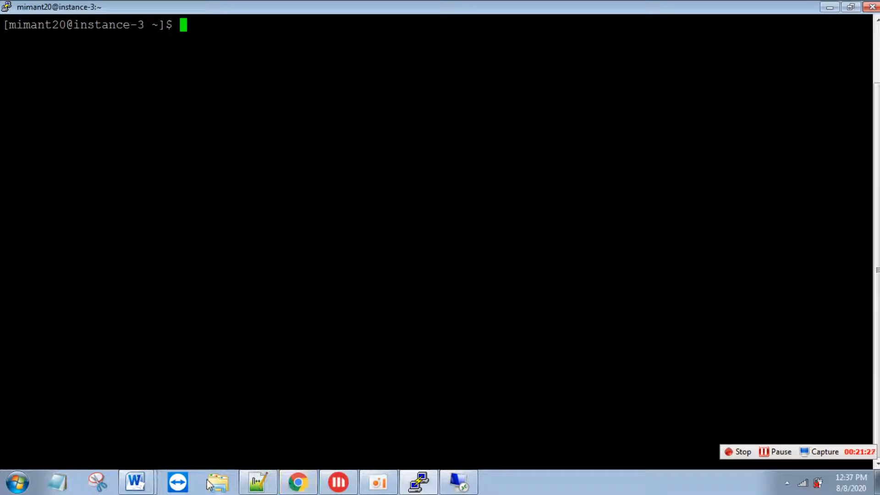
- Bring up GCP TD express setup.docx and move down to the next step
click(135, 481)
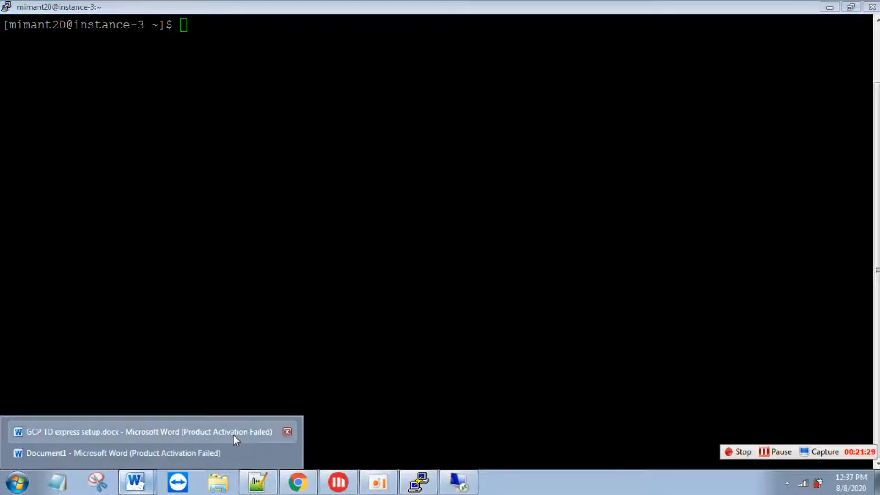
click(221, 433)
click(371, 364)
key(Down)
key(Down)
key(Down)
key(Down)
key(Down)
key(Down)
key(Down)
key(Down)
key(Down)
key(Down)
key(Down)
key(Down)
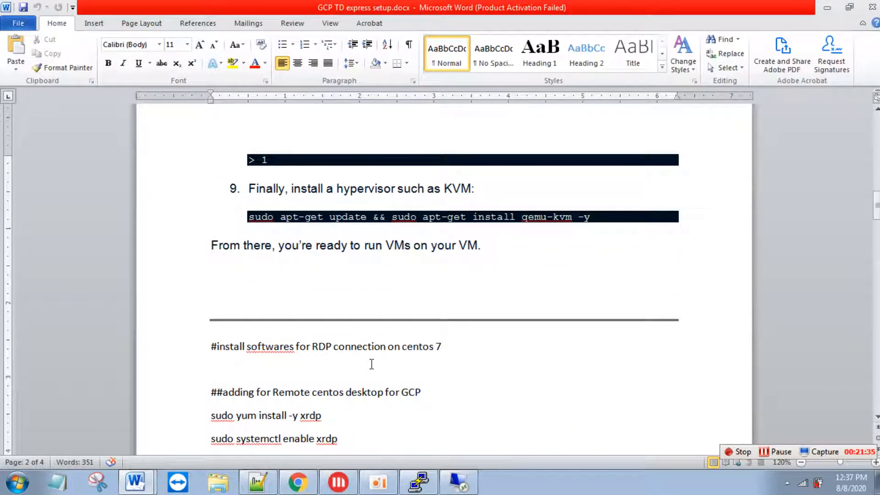
- Select step 9's qemu-kvm install command in the guide and start typing sudo in PuTTY
drag(249, 190, 470, 195)
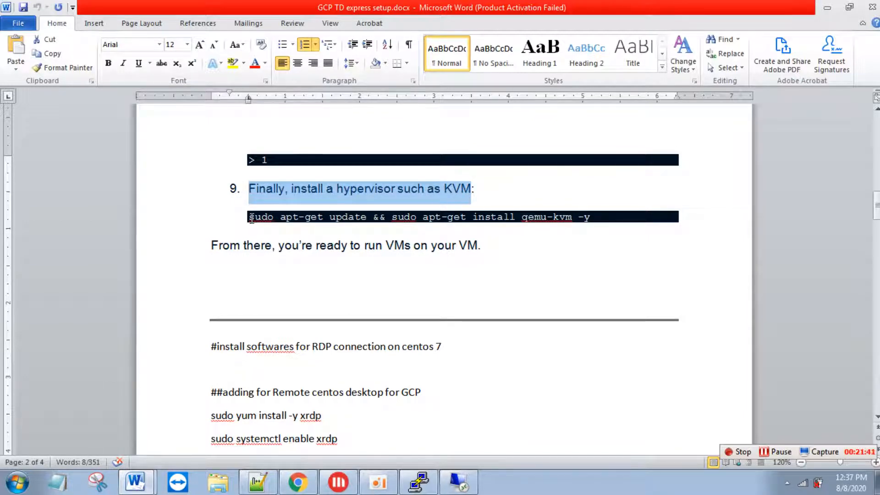
drag(612, 226, 536, 221)
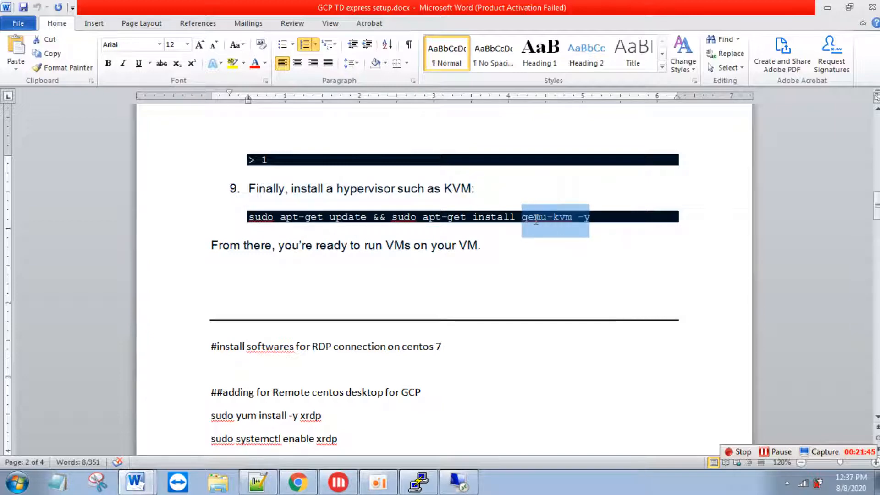
click(546, 225)
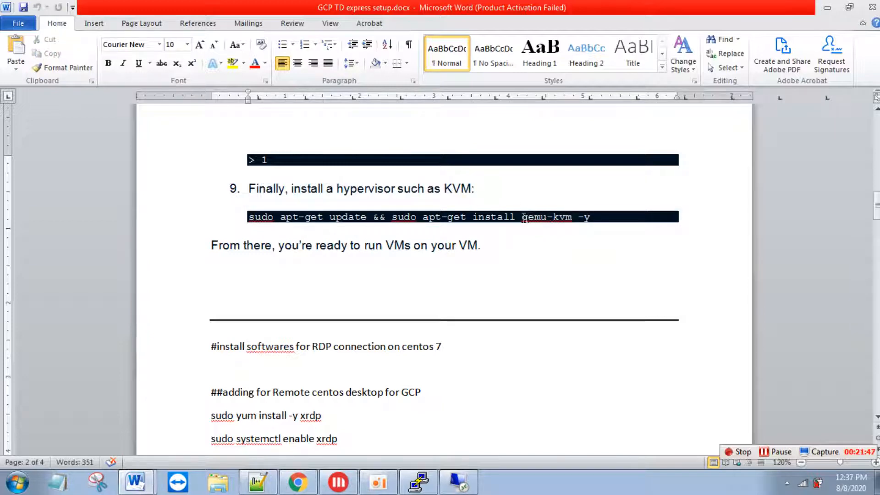
drag(524, 218, 578, 221)
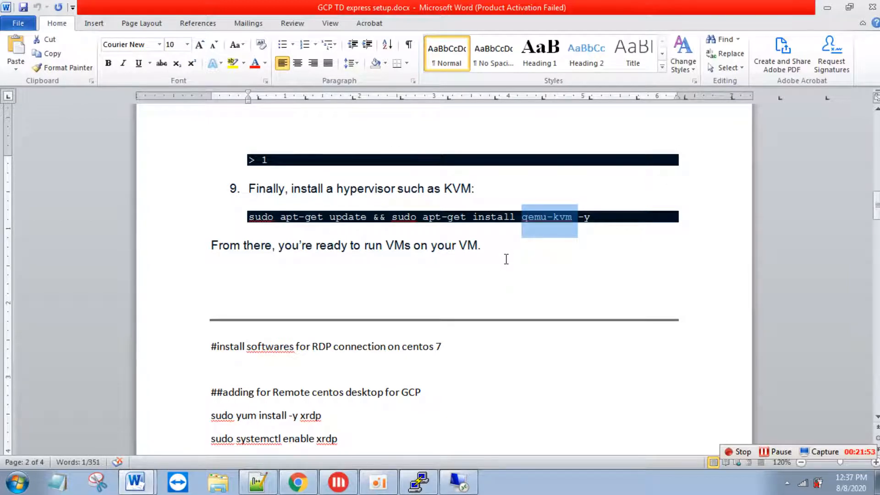
key(alt+Tab)
text(sudo u)
- Run sudo yum update to update instance-3's packages
key(BackSpace)
text(y)
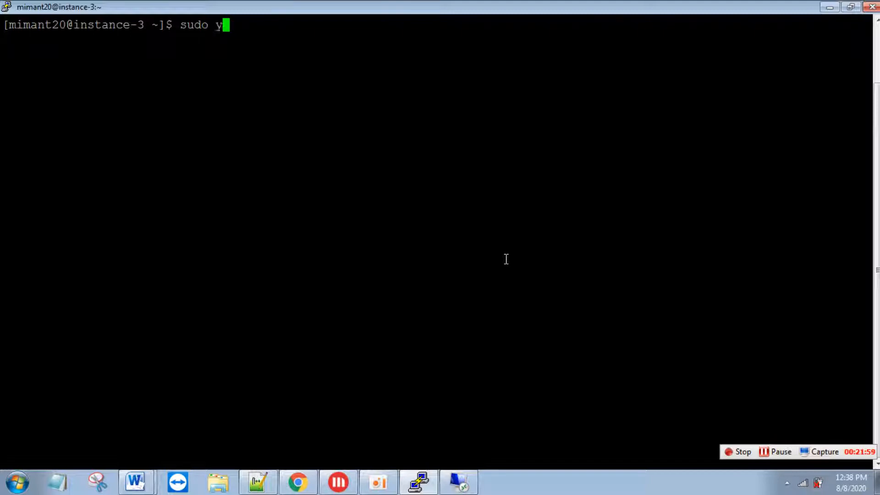
text(umuupdate)
key(Return)
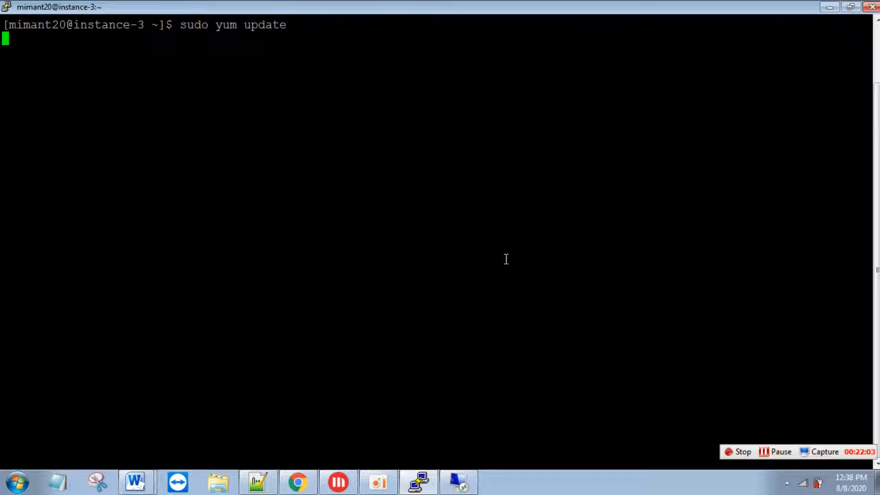
- Install qemu-kvm with sudo yum install qemu-kvm, answering y to add its dependencies
click(768, 452)
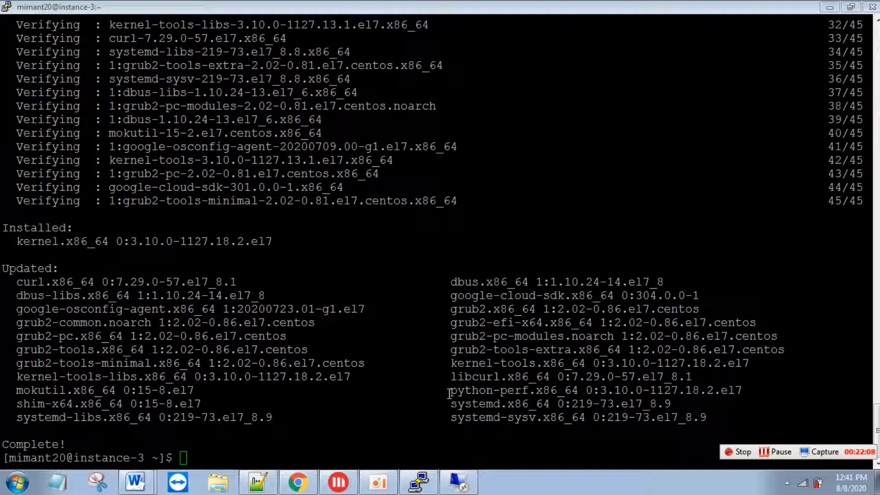
click(449, 393)
text(sudo yum)
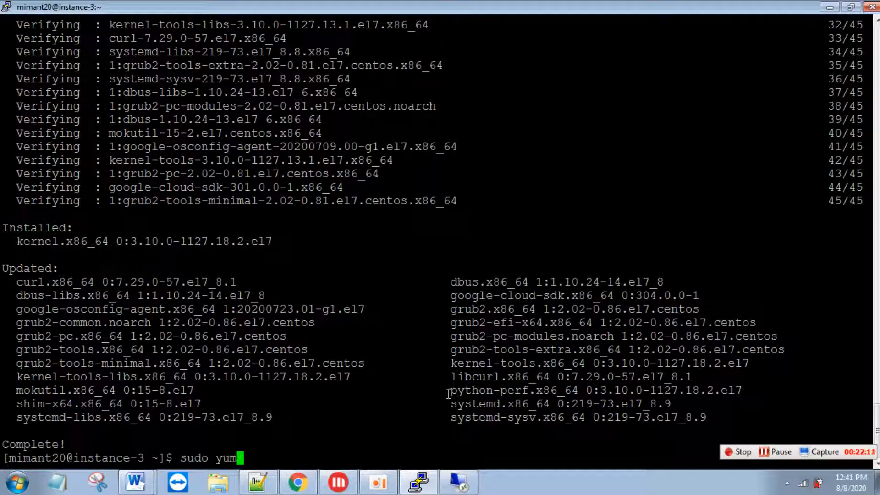
text( install qemu-kvm)
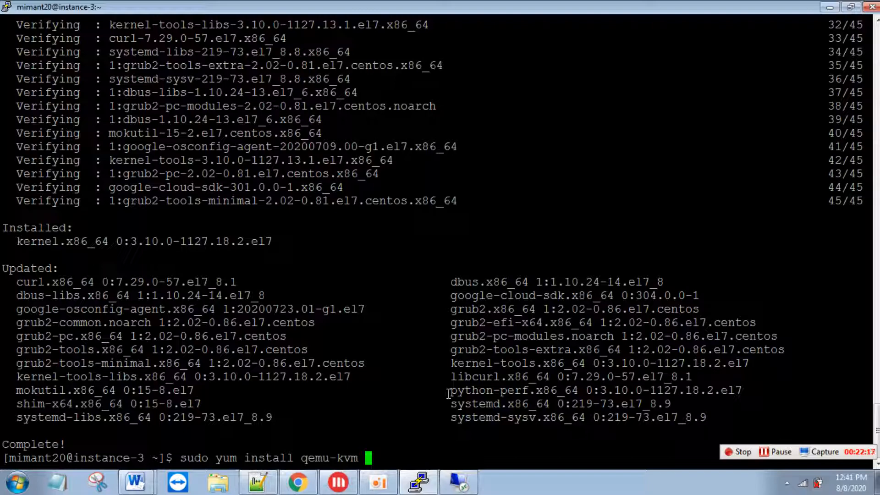
key(Return)
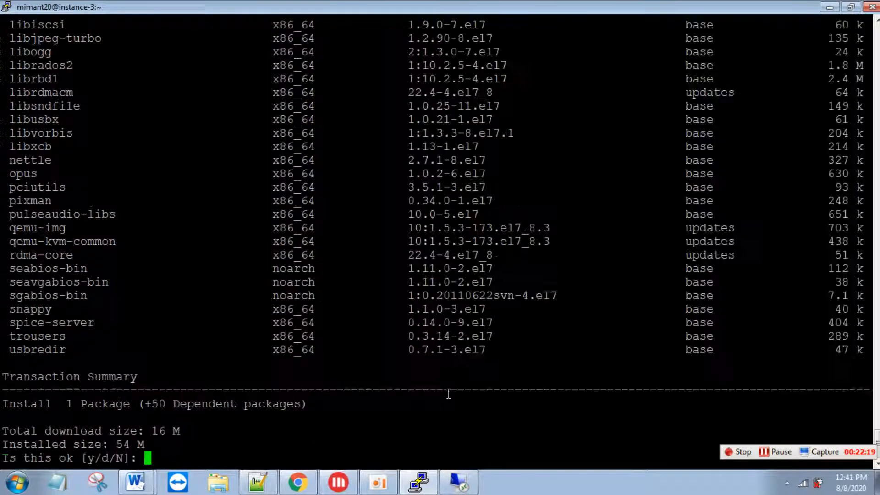
text(y)
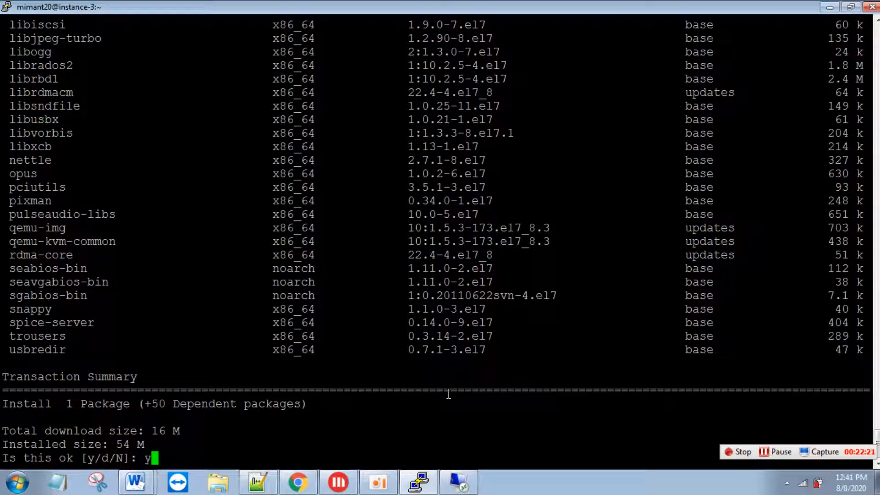
key(Return)
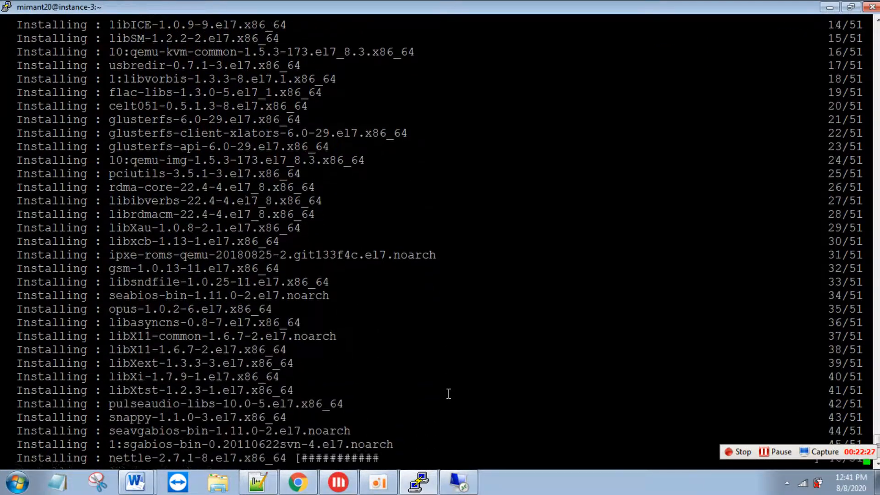
key(alt+Tab)
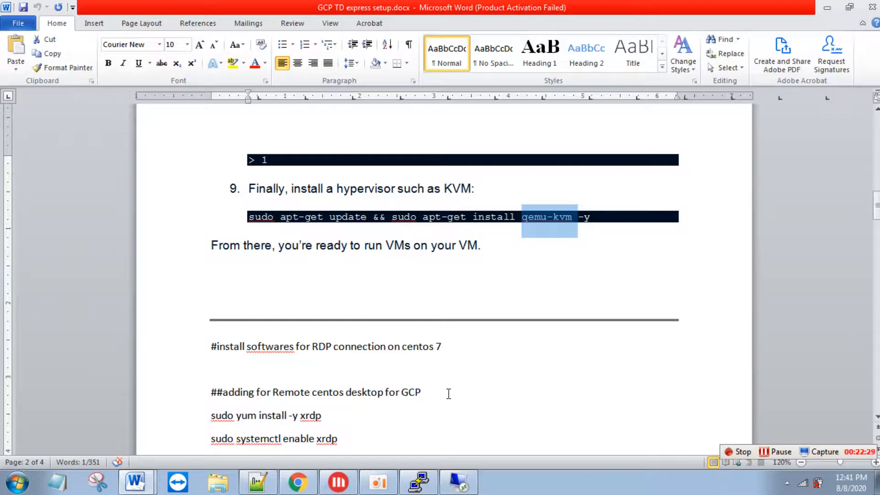
- Clear the instance-3 terminal screen with the clear command
key(Down)
key(Down)
key(Down)
key(Down)
key(Down)
key(Down)
key(Down)
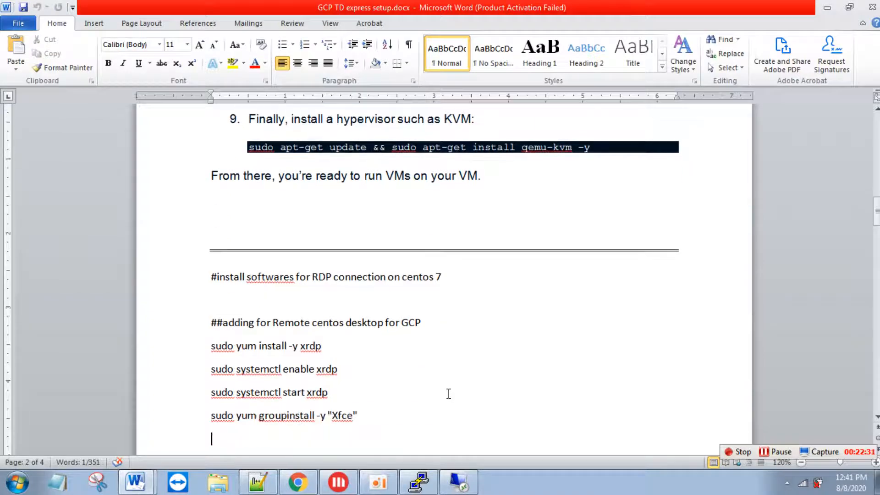
key(alt+Tab)
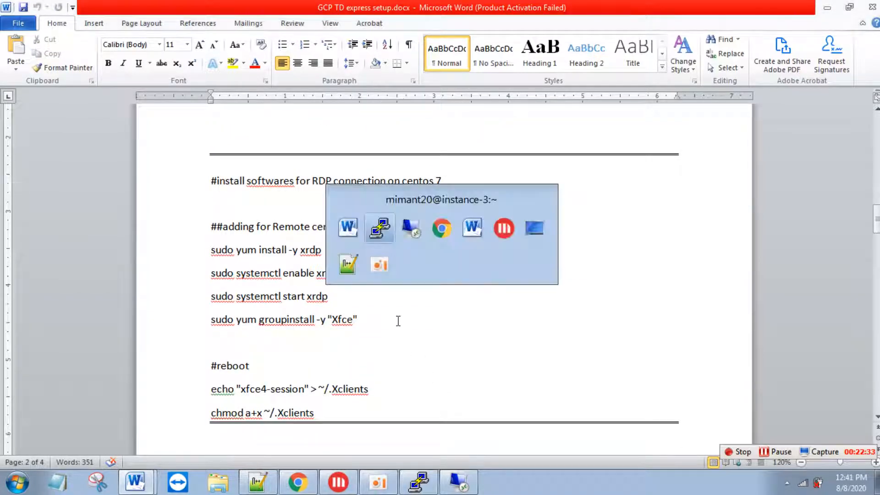
text(c;e)
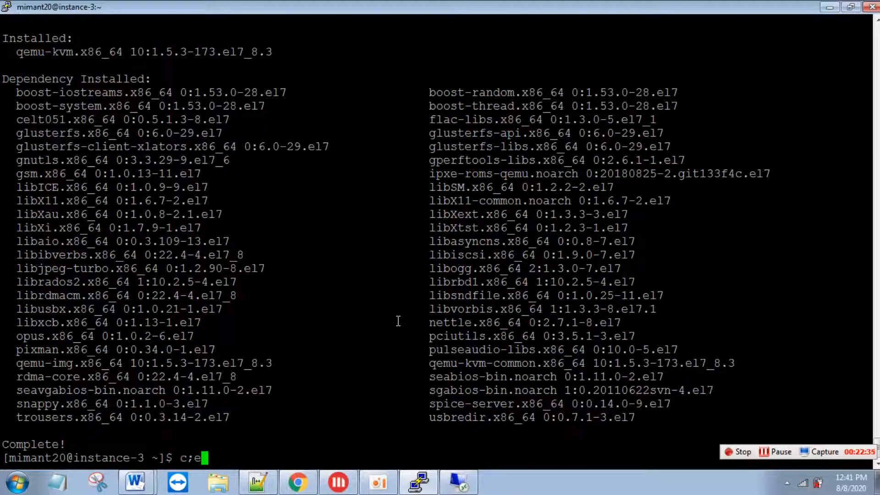
key(BackSpace)
key(BackSpace)
key(BackSpace)
text(clear)
key(Return)
key(Return)
- Install xrdp on instance-3 by pasting the install line from the guide
key(alt+Tab)
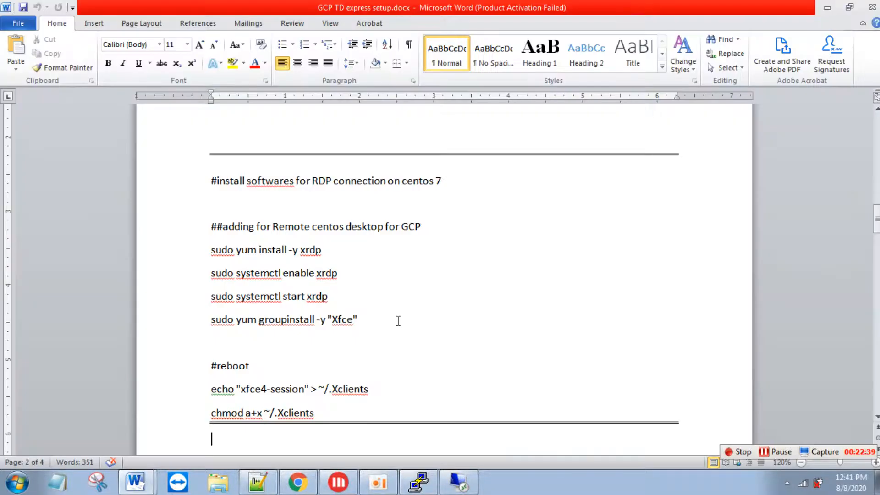
drag(345, 250, 221, 249)
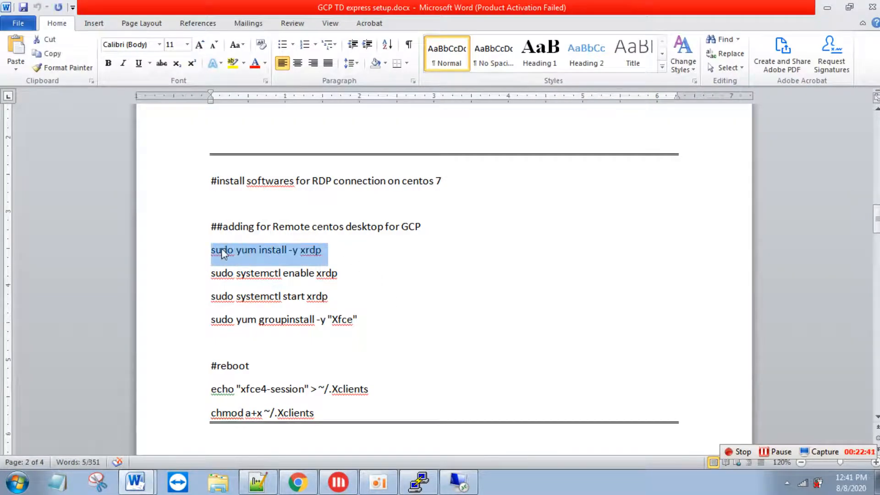
key(ctrl+c)
key(alt+Tab)
right_click(223, 249)
key(Return)
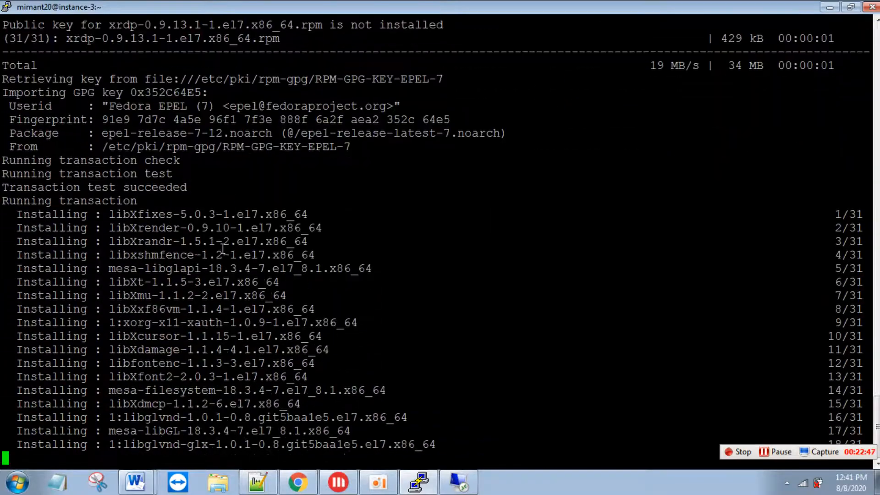
- Enable and start the xrdp service with sudo systemctl enable xrdp and start xrdp
key(alt+Tab)
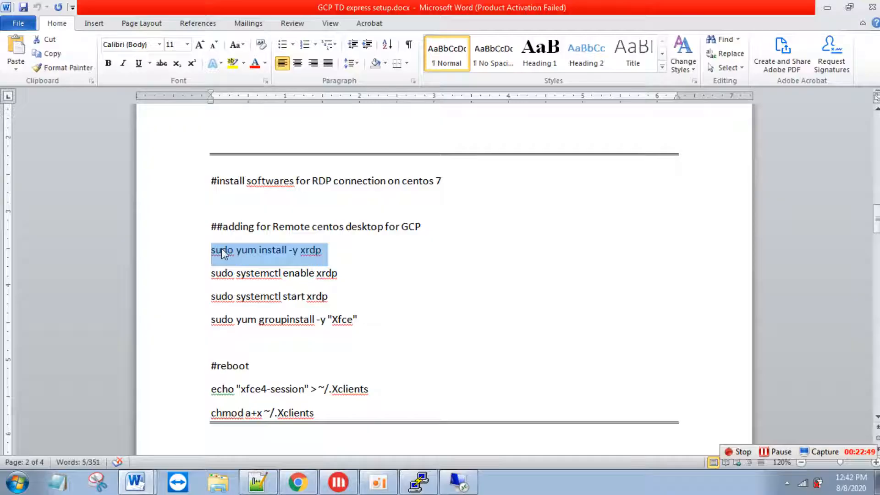
click(338, 273)
drag(338, 273, 213, 278)
key(alt+Tab)
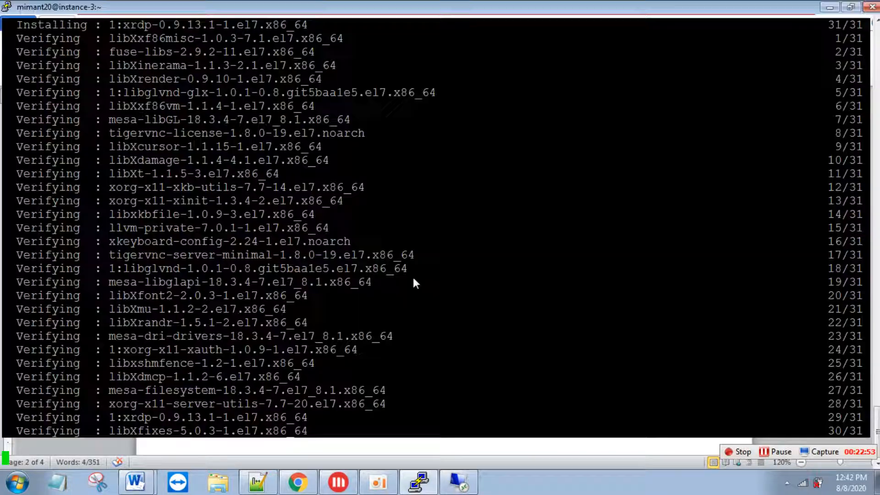
right_click(414, 277)
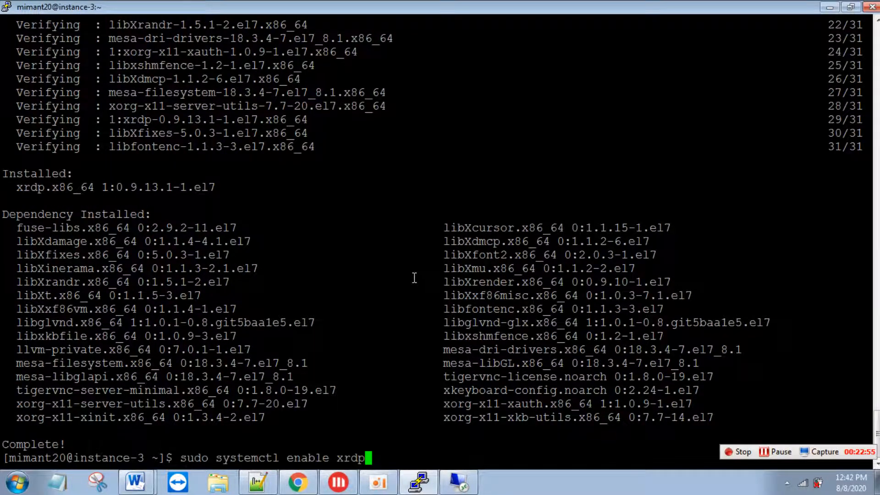
key(Return)
key(alt+Tab)
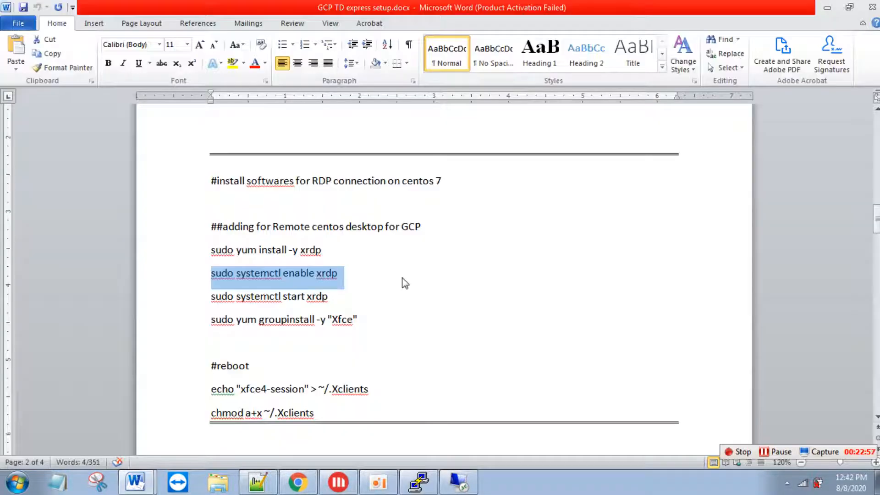
drag(340, 300, 223, 302)
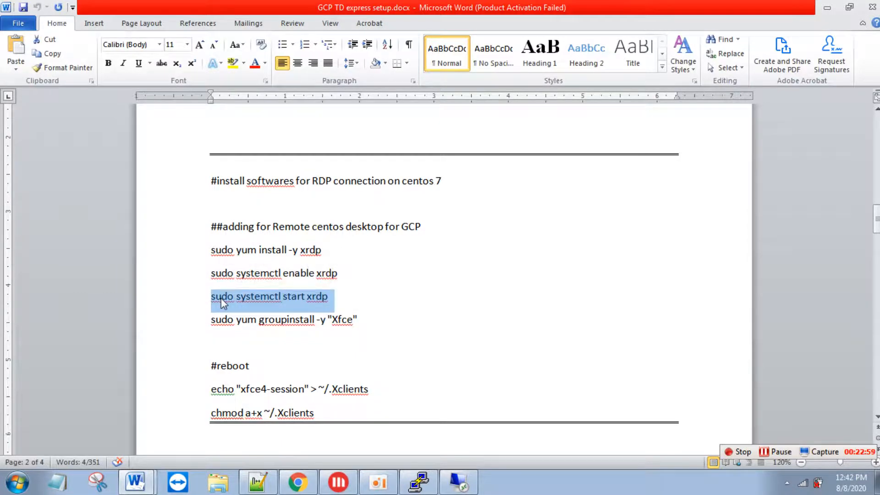
key(ctrl+c)
key(alt+Tab)
right_click(222, 300)
key(Return)
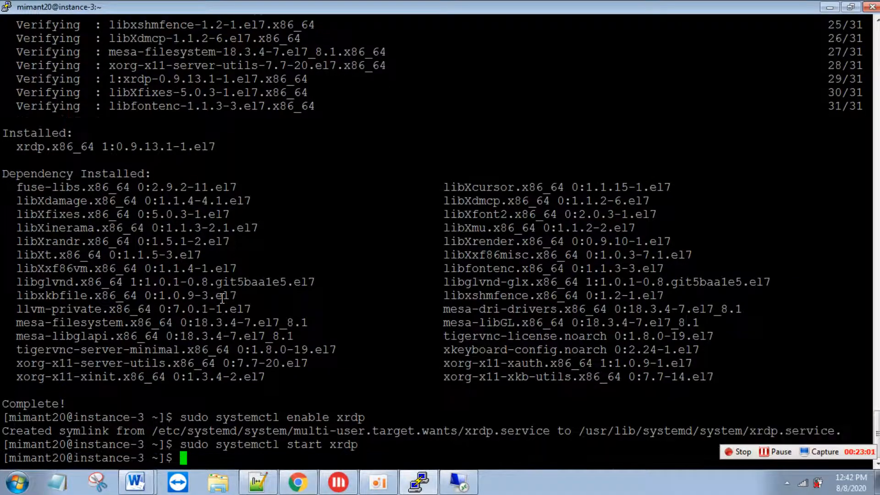
- Run the Xfce group install command copied from the setup guide
key(alt+Tab)
drag(365, 321, 227, 329)
key(ctrl+c)
key(alt+Tab)
right_click(228, 325)
key(Return)
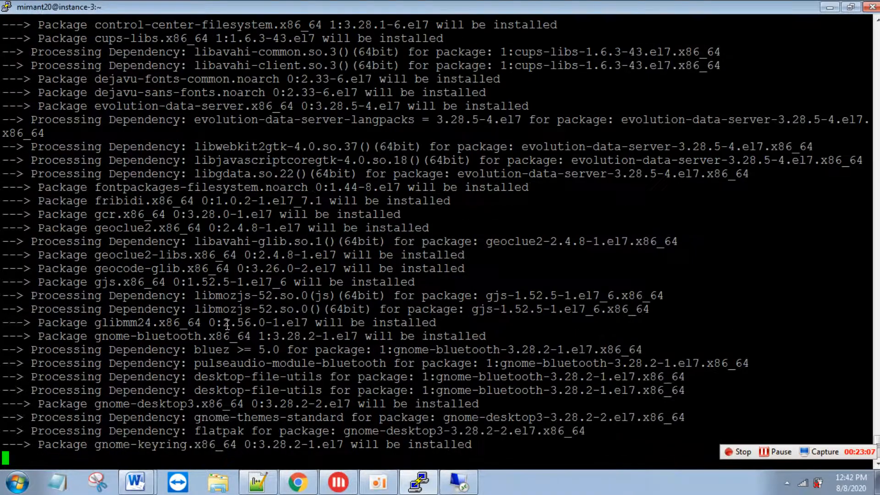
- Select the echo xfce4-session line further down the setup guide
key(alt+Tab)
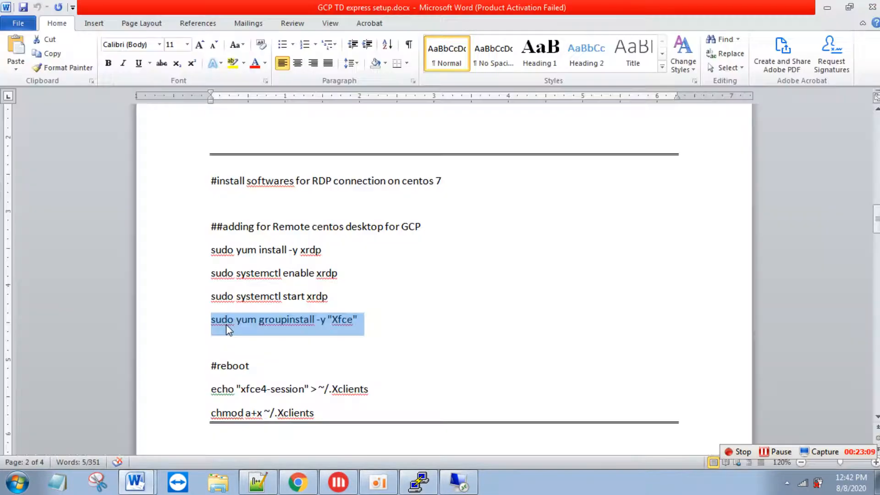
key(Down)
key(Down)
key(Down)
key(Down)
key(Down)
key(Down)
key(Down)
key(Down)
key(Down)
key(Down)
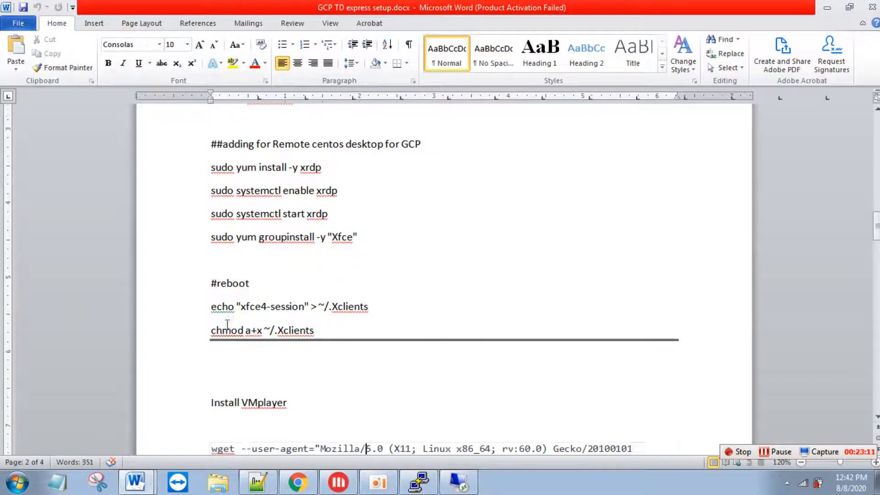
key(Down)
key(Down)
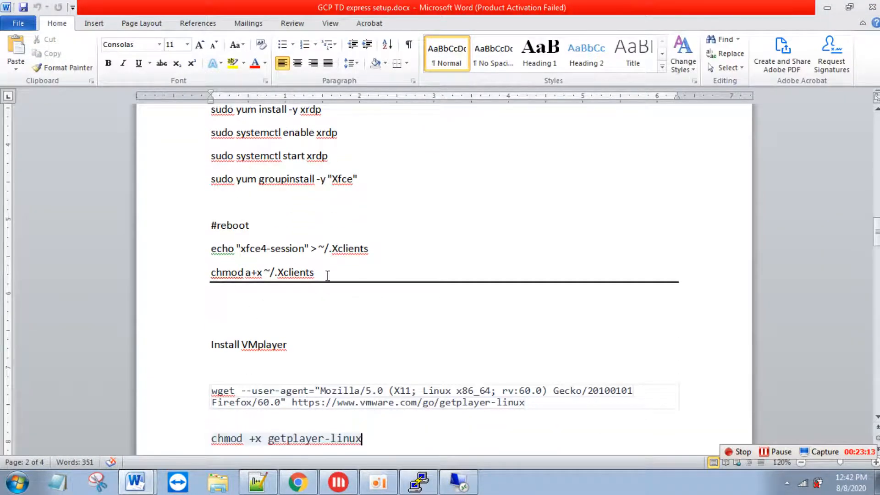
drag(373, 251, 211, 251)
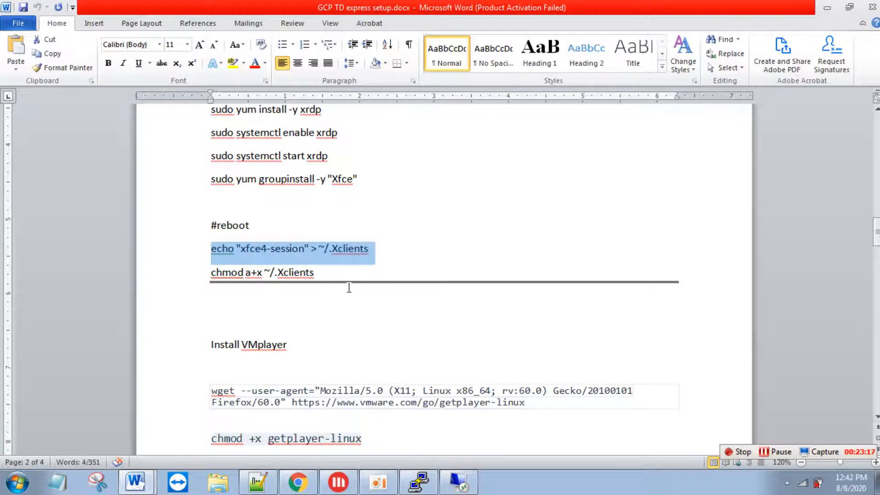
- Minimize the Remote Desktop window and watch the terminal until the Xfce install completes
key(alt+Tab)
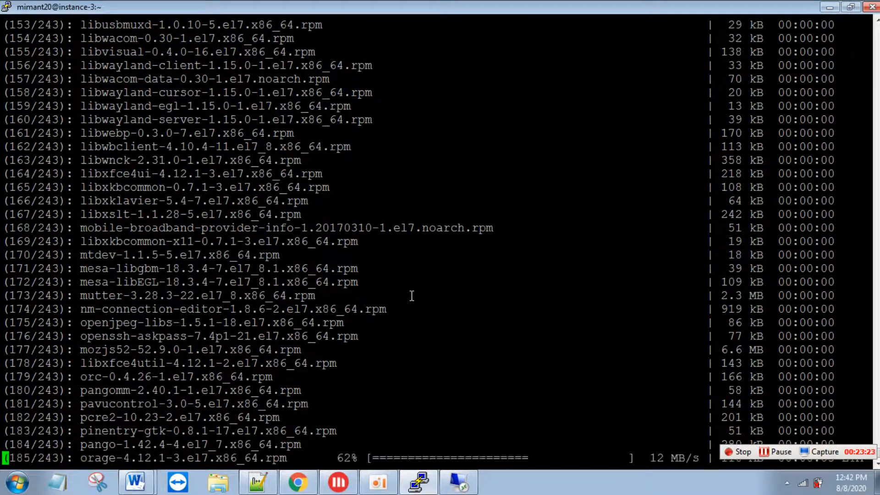
key(alt+Tab)
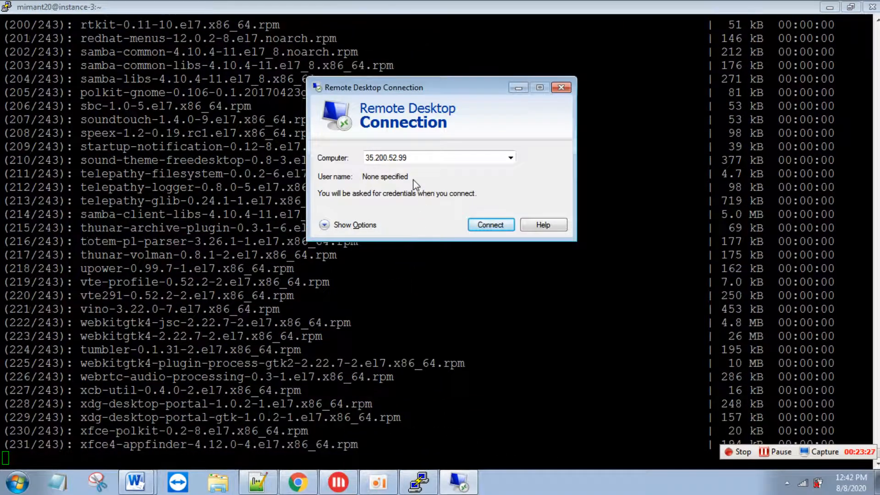
mouse_move(463, 486)
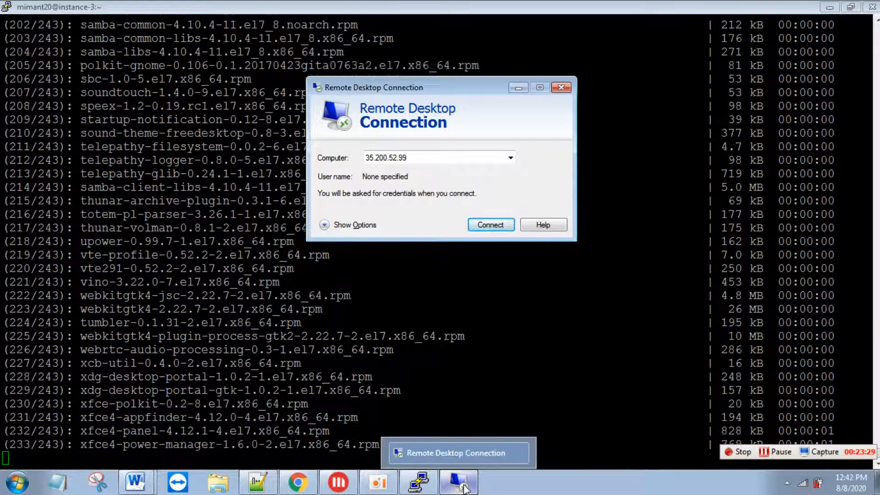
click(459, 482)
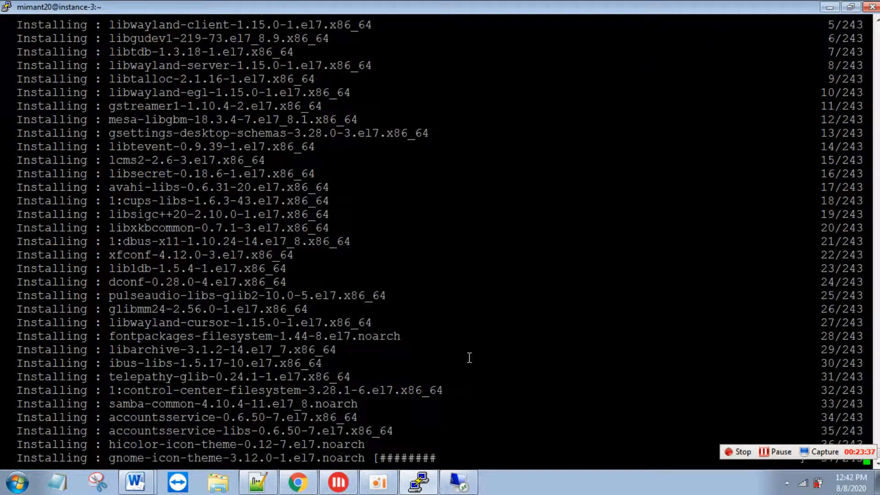
key(alt+Tab)
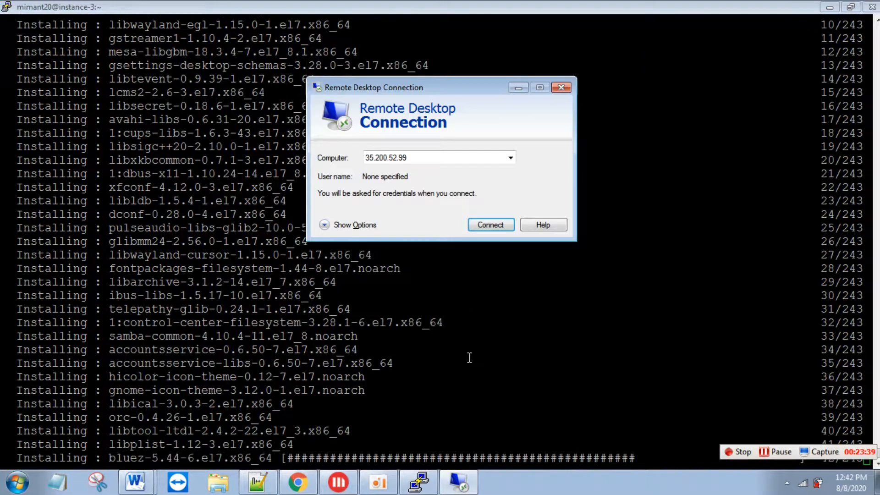
key(alt+Tab)
key(alt+Tab)
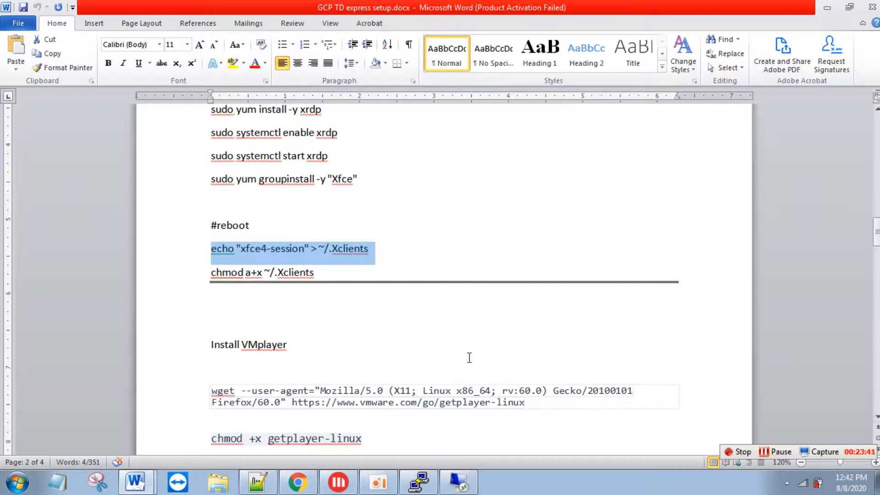
key(alt+Tab)
key(alt+Tab)
key(alt+Tab)
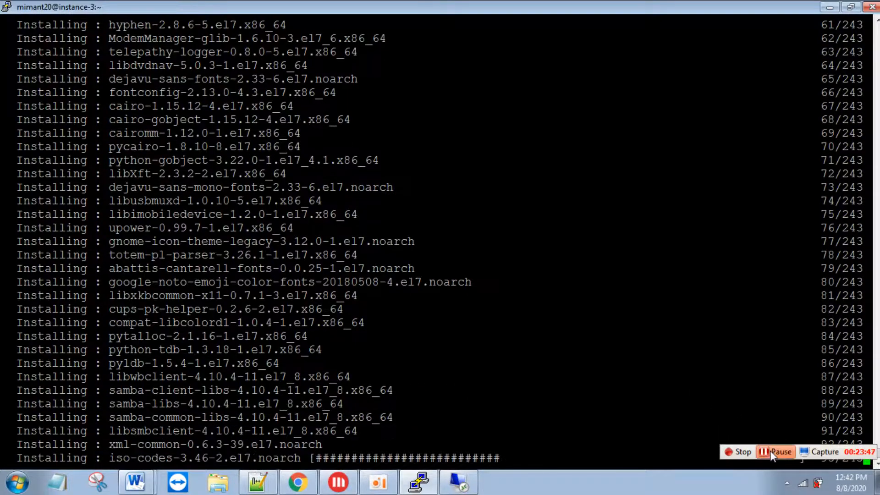
click(771, 451)
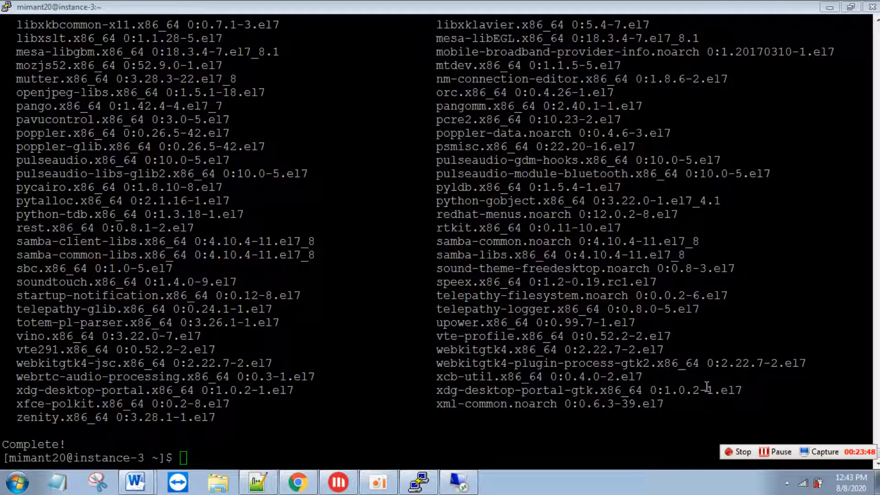
click(707, 387)
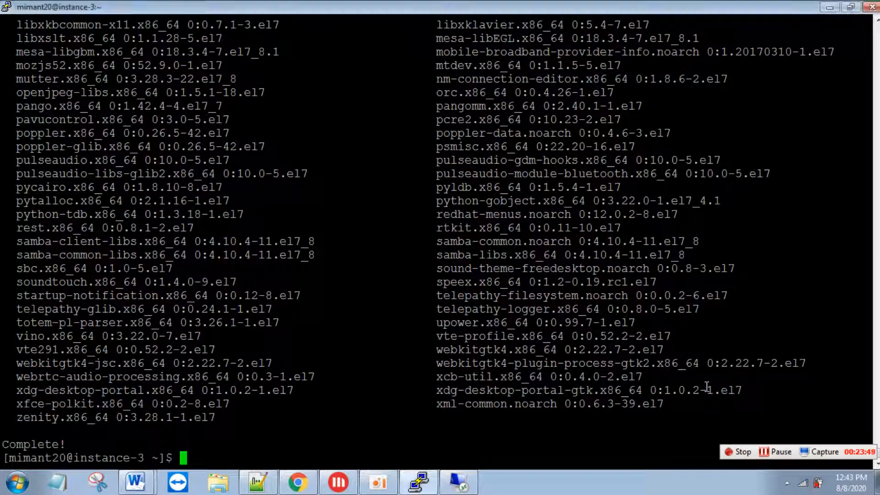
- Run echo "xfce4-session" > ~/.Xclients on instance-3, then select the chmod a+x line
key(alt+Tab)
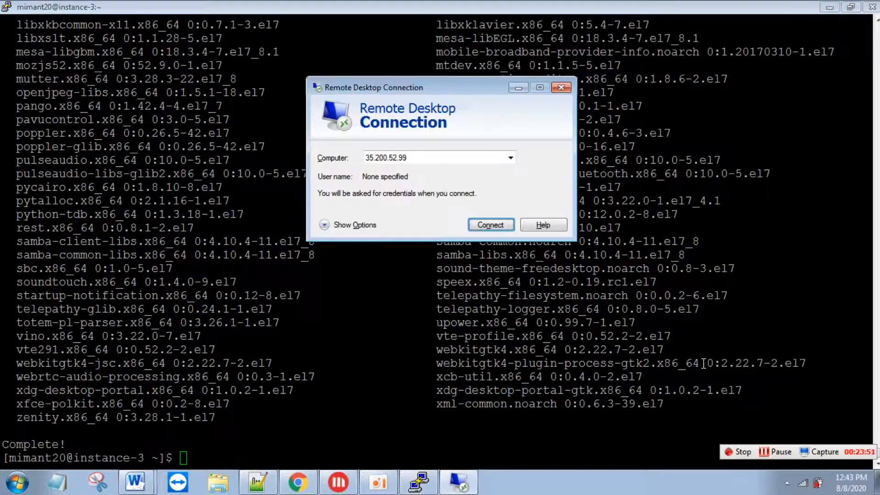
key(alt+Tab)
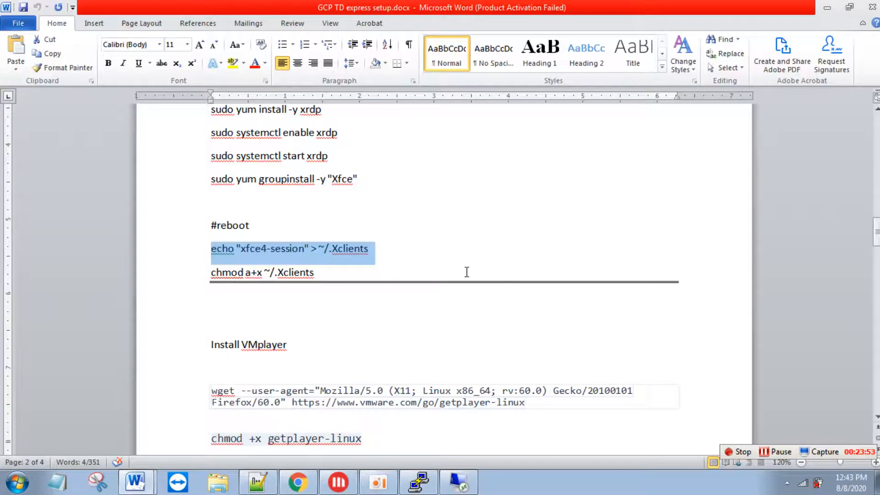
key(alt+Tab)
key(alt+Tab)
right_click(466, 271)
key(Return)
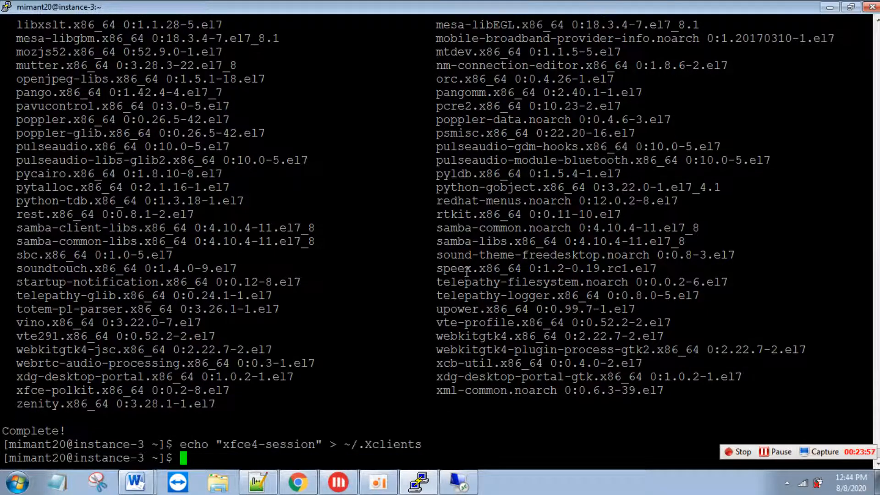
key(alt+Tab)
key(alt+Tab)
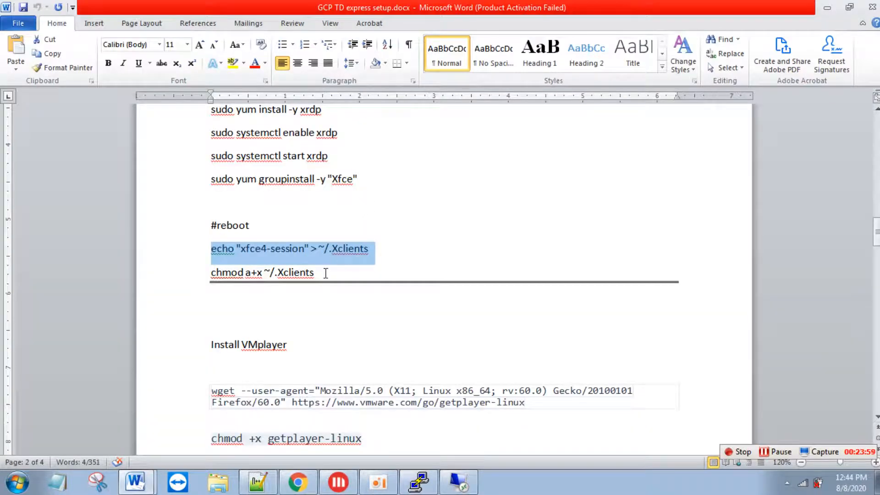
drag(326, 273, 198, 273)
- Make ~/.Xclients executable with chmod a+x ~/.Xclients
key(ctrl+c)
key(alt+Tab)
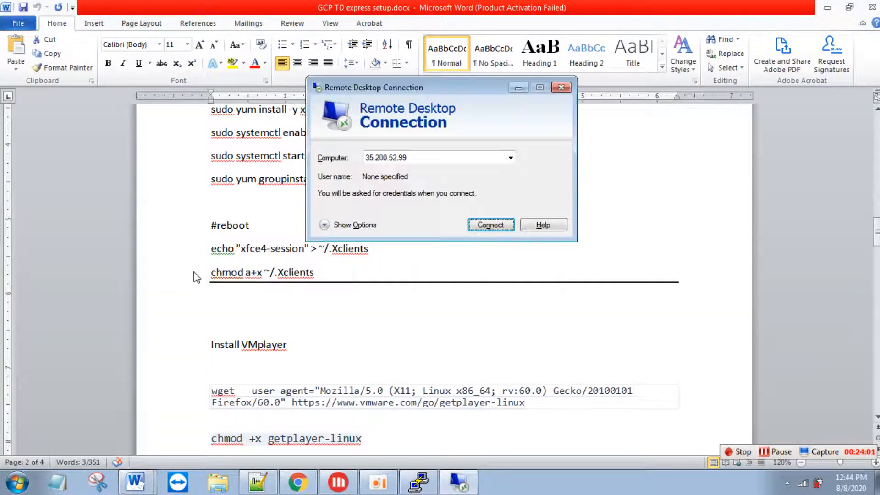
key(alt+Tab)
right_click(194, 271)
key(Return)
- Reboot instance-3 with sudo reboot and clear the reconnected terminal
key(alt+Tab)
key(alt+Tab)
text(sud)
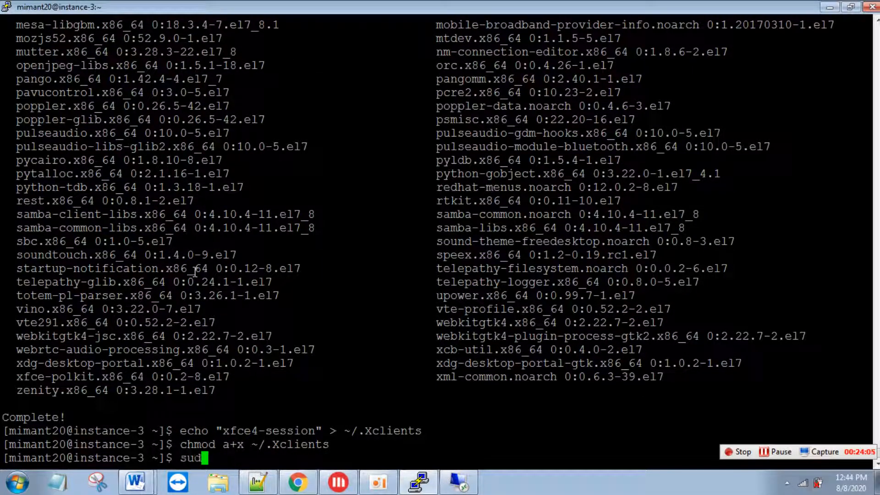
text(o reboot)
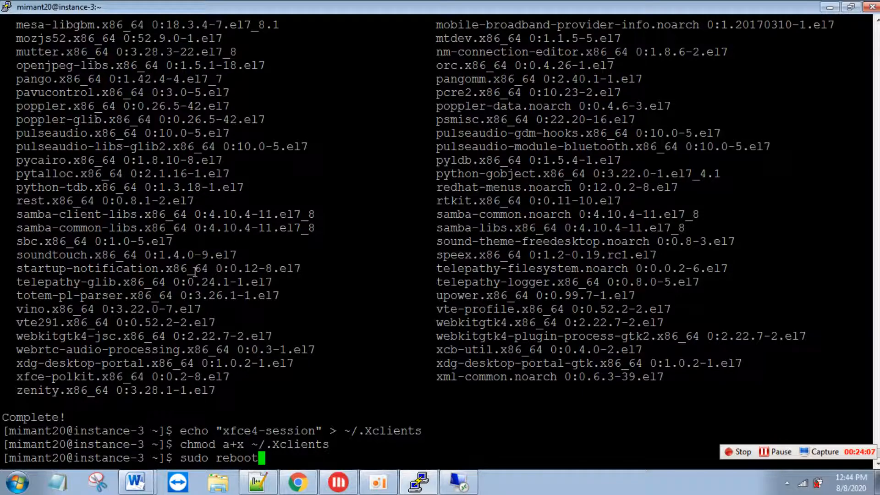
key(Return)
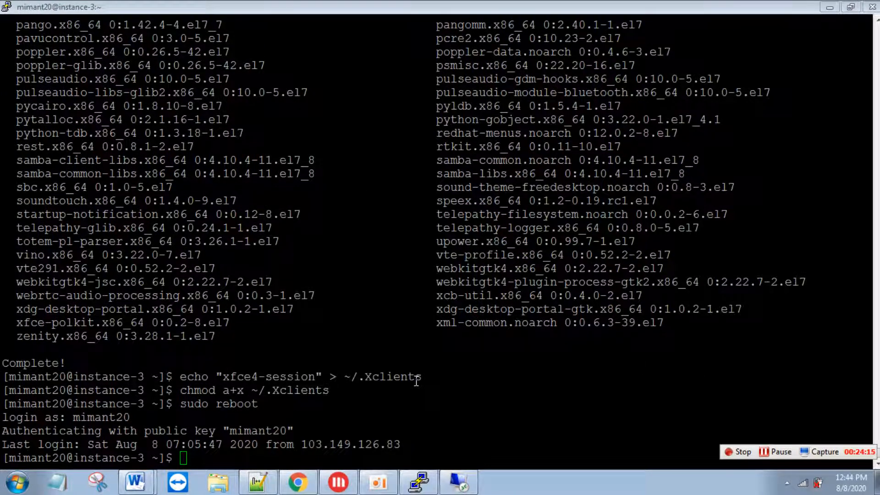
click(416, 381)
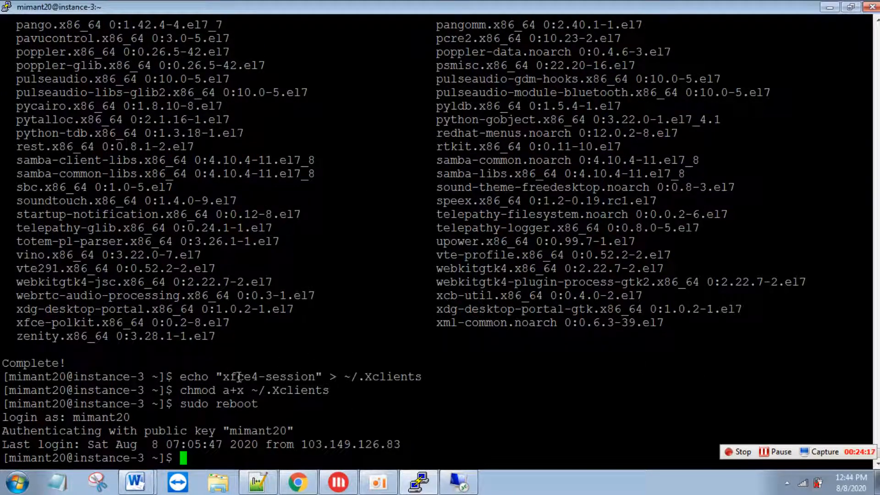
text(clear)
key(Return)
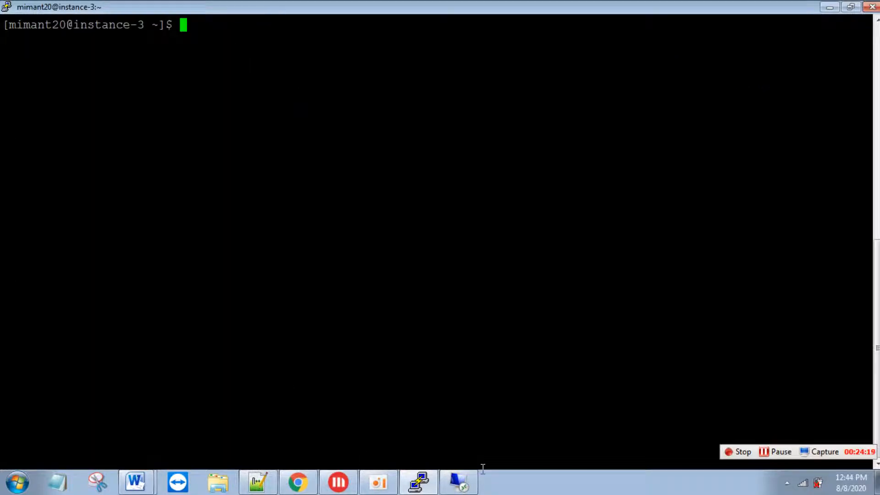
click(458, 481)
- Connect to 35.200.52.99, accept the certificate, enlarge the window and enter the login username
click(478, 221)
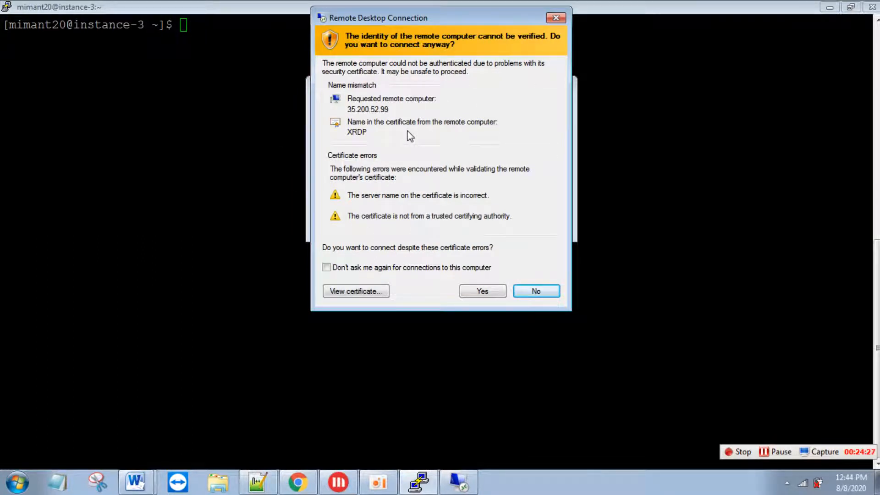
click(472, 292)
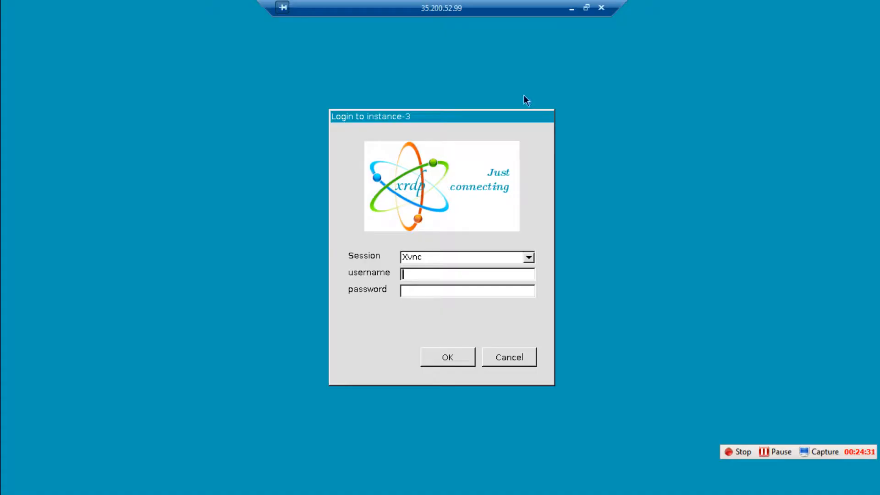
click(586, 8)
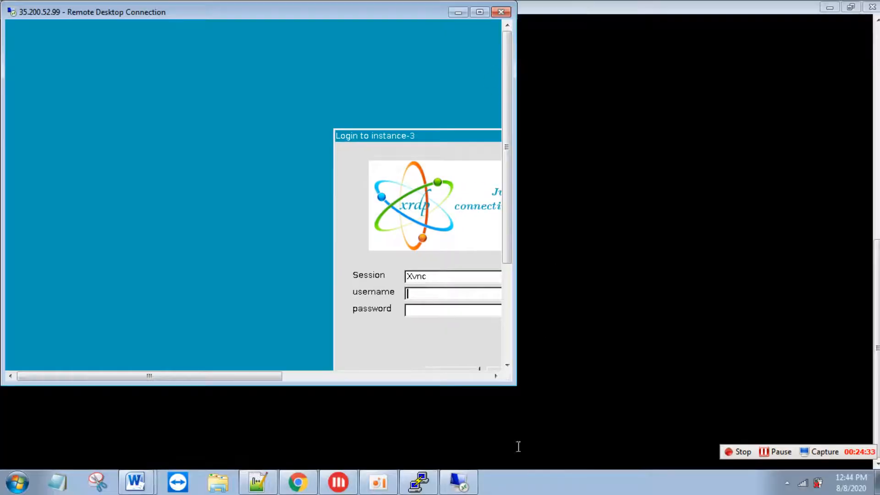
drag(509, 381, 770, 406)
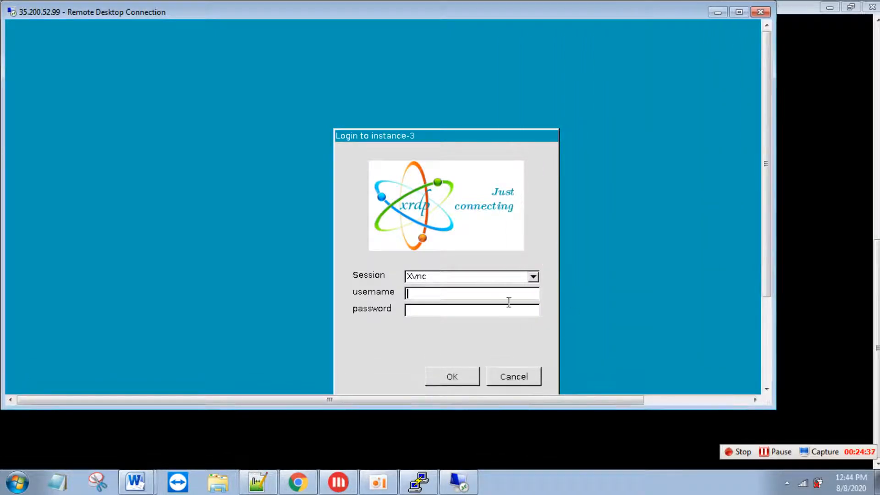
text(imant20)
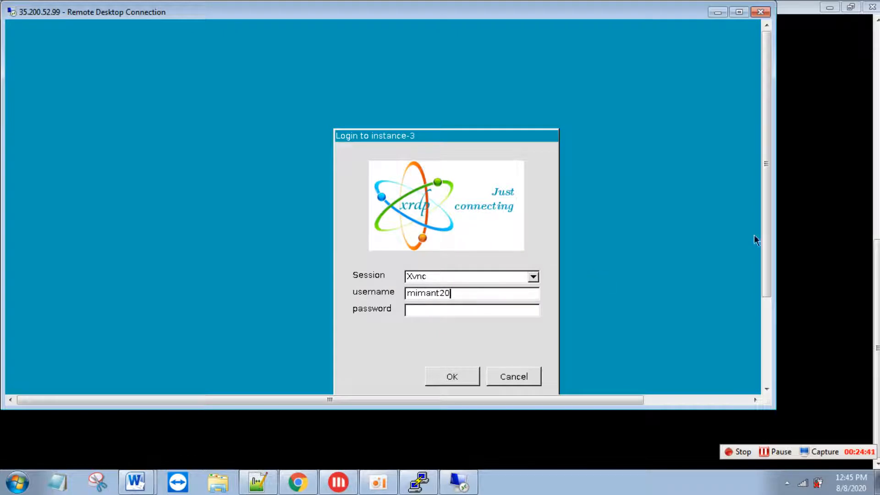
key(alt+Tab)
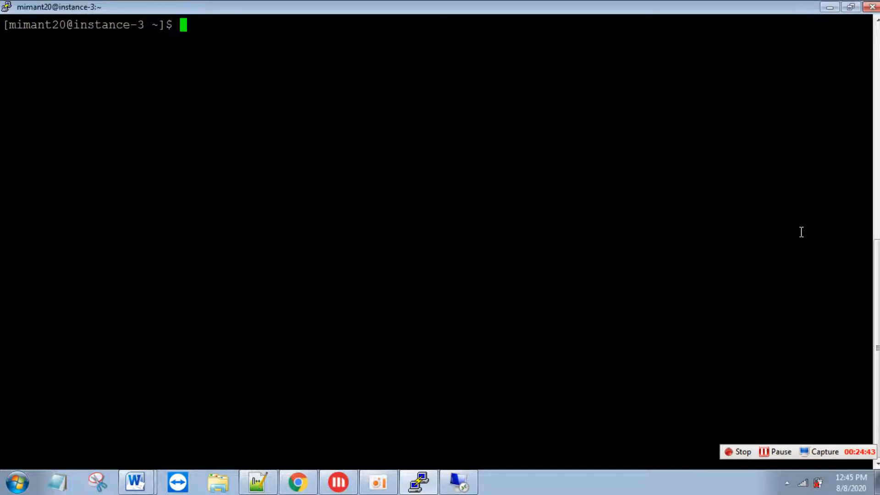
- Set a new password for the login user with sudo passwd, entering it twice
text(sudo passw)
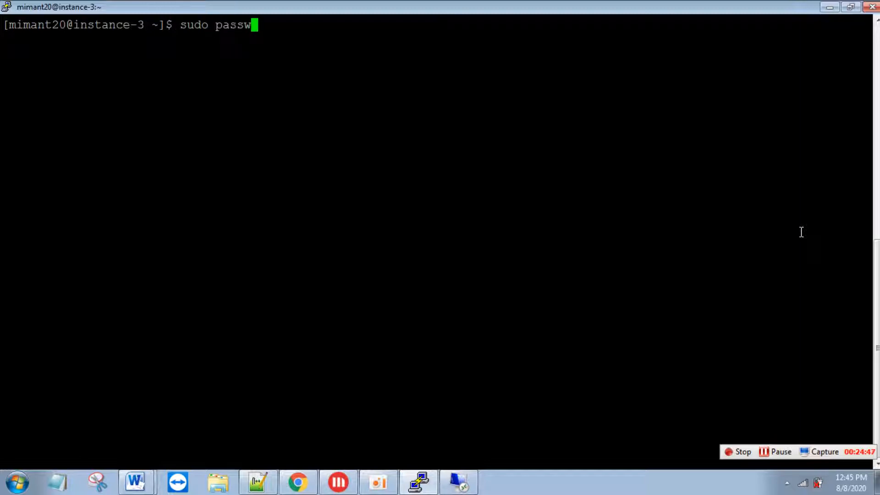
text(d mimant20)
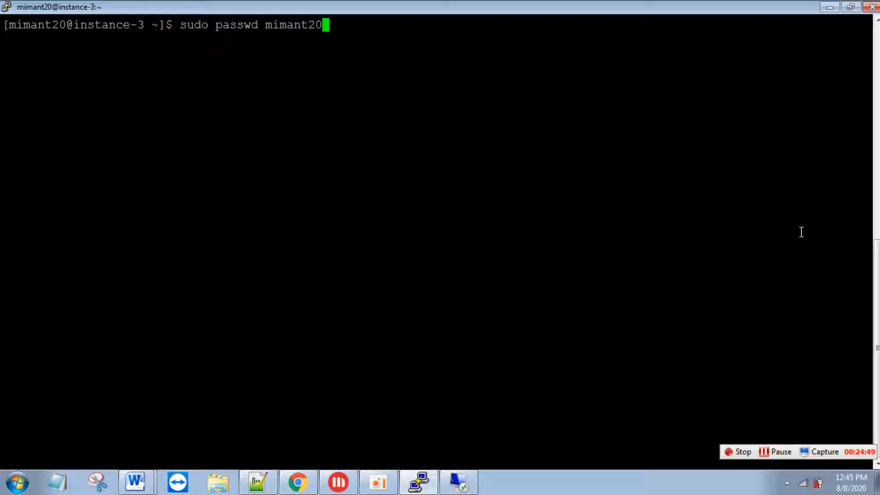
key(Return)
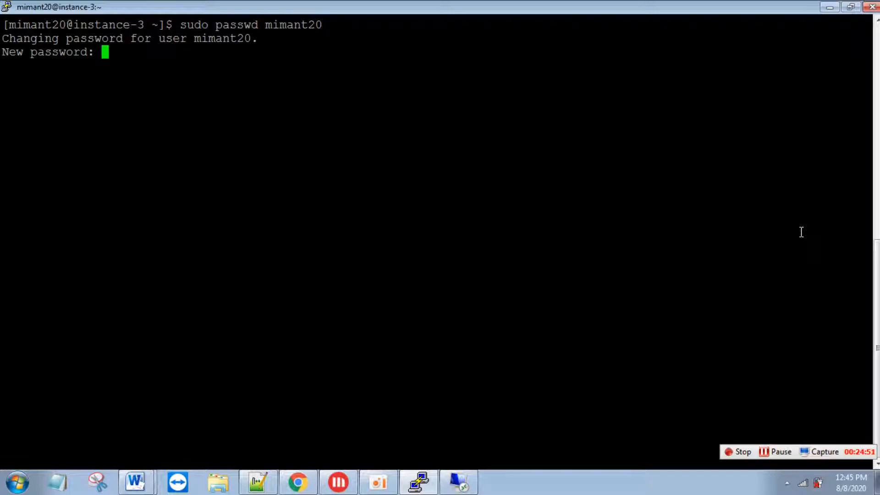
key(Return)
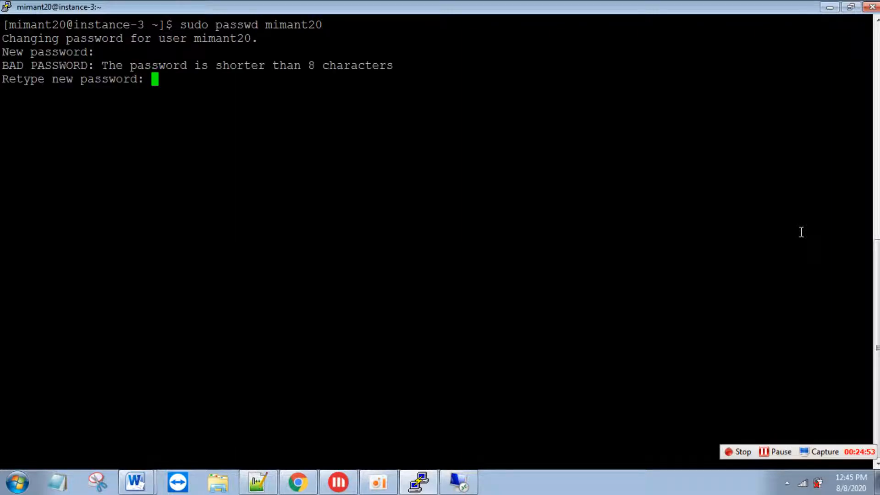
key(Return)
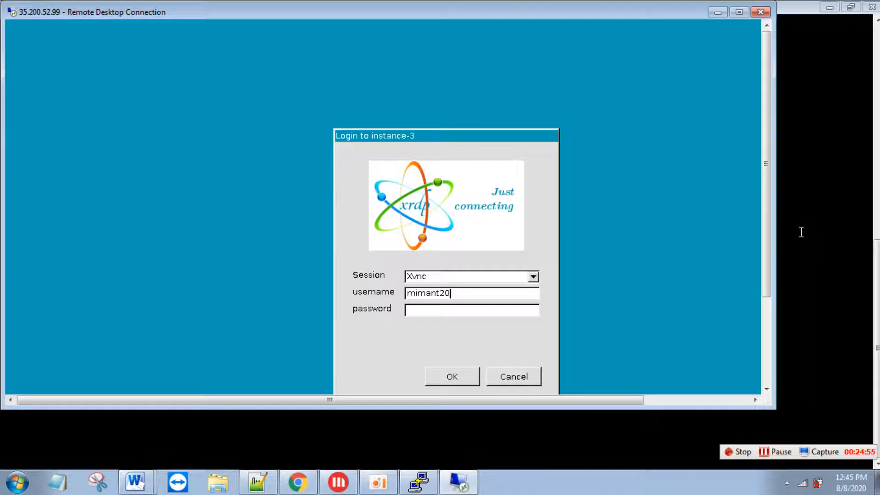
- Log in to xrdp with the password and dismiss the Xfce panel first-start prompt
text(*******)
key(Return)
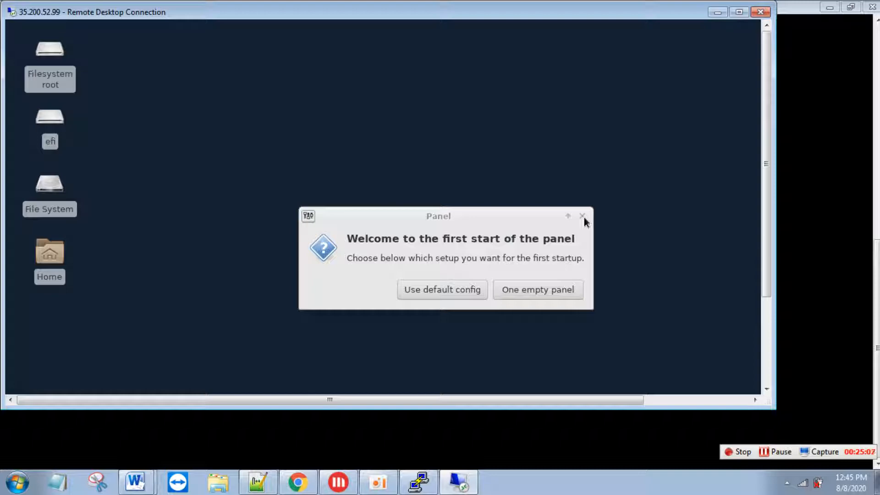
click(582, 216)
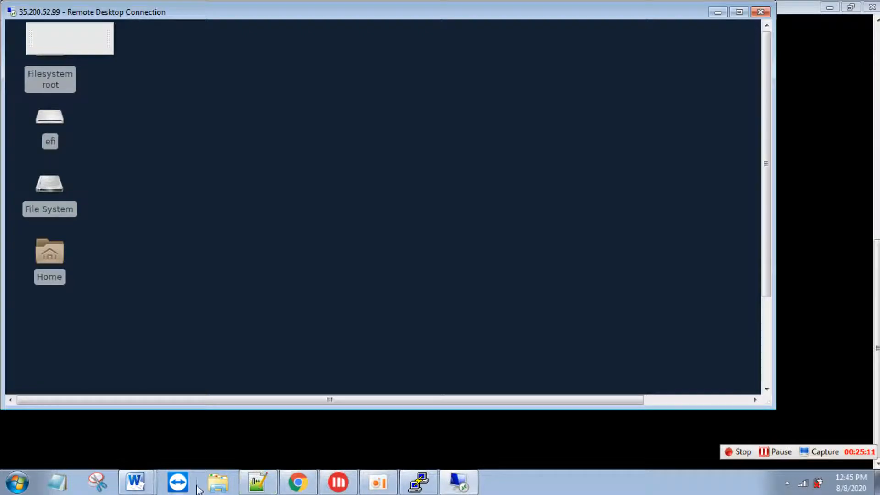
click(146, 482)
- Paste and run the yum install line for patch, gcc, kernel-headers, kernel-devel, make, perl and wget
click(226, 433)
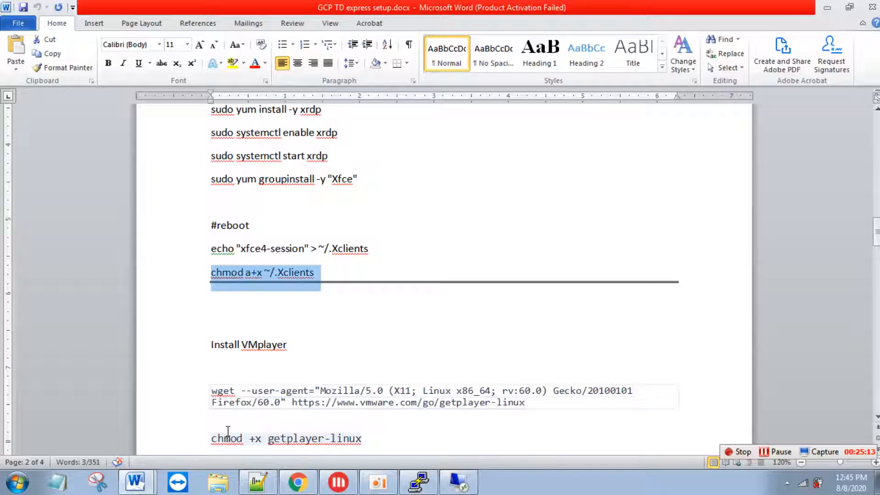
key(Down)
key(Down)
key(Down)
key(Down)
key(Down)
key(Down)
key(Down)
key(Down)
key(Down)
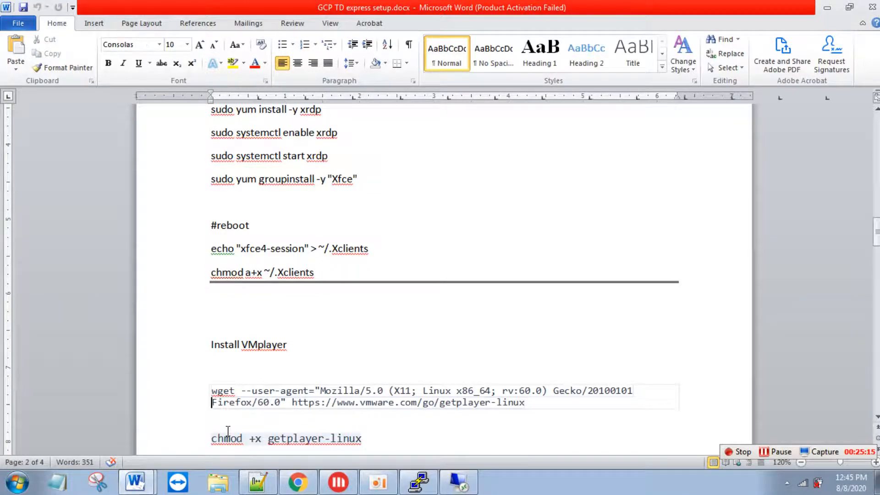
key(Down)
key(Down)
key(Down)
key(Down)
key(Down)
key(Down)
key(Down)
key(Down)
key(Down)
key(Down)
key(Down)
key(Up)
key(Up)
key(Up)
key(Up)
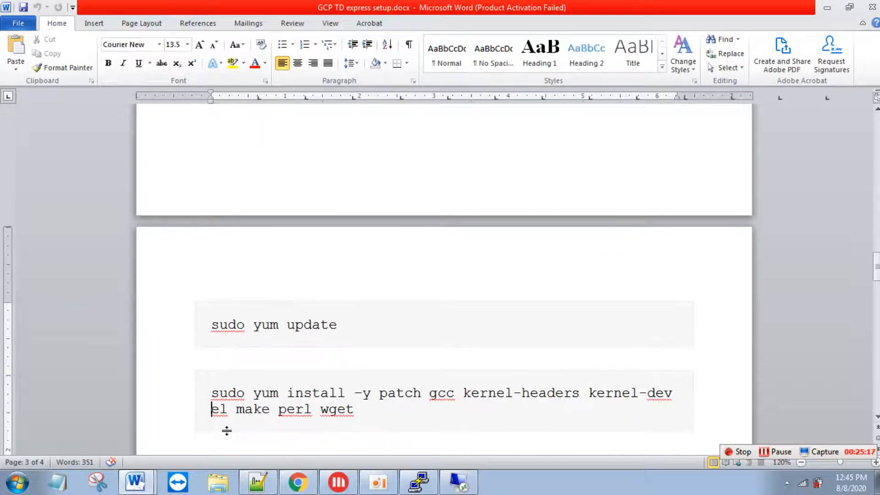
key(Down)
key(Down)
key(Down)
key(Down)
key(Down)
key(Down)
key(Down)
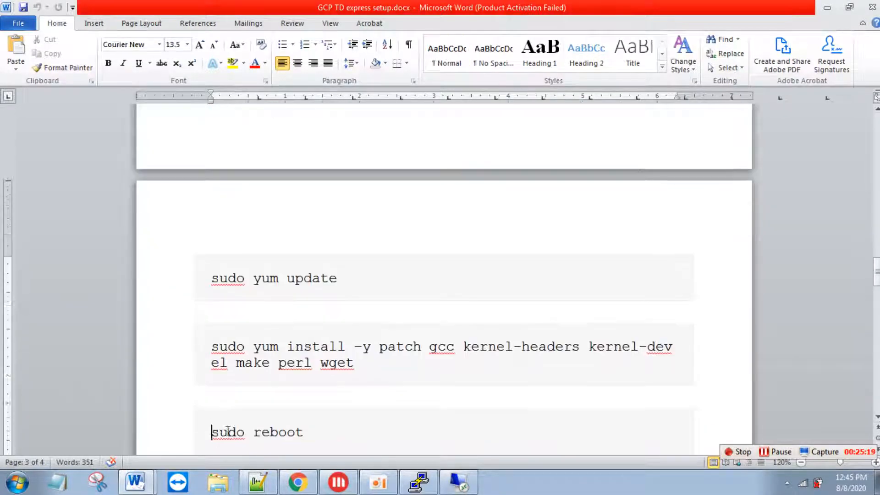
drag(219, 291, 360, 311)
key(super+c)
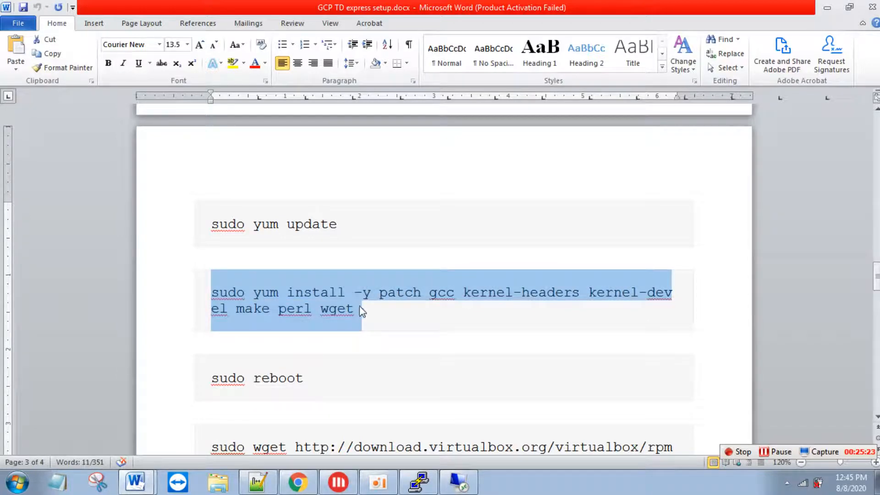
key(alt+Tab)
key(alt+Tab)
right_click(407, 271)
key(Return)
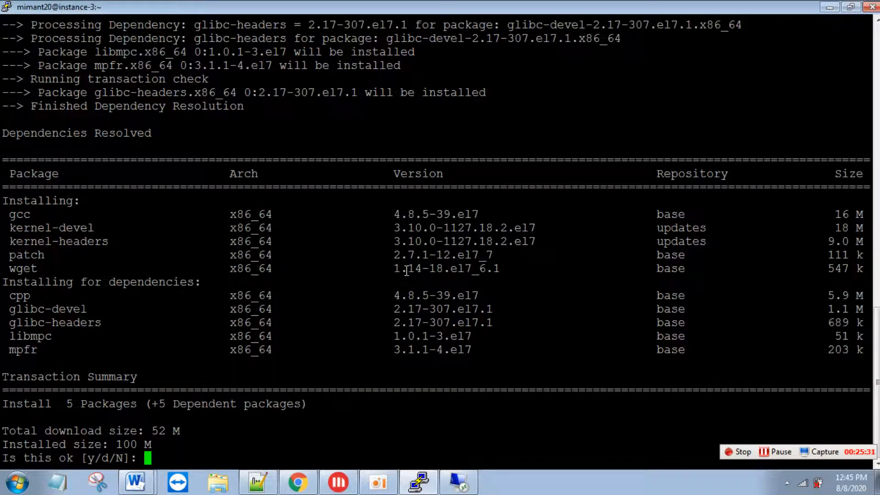
- Confirm the build-tools install with y and select the wget repository command in the notes
text(y)
key(Return)
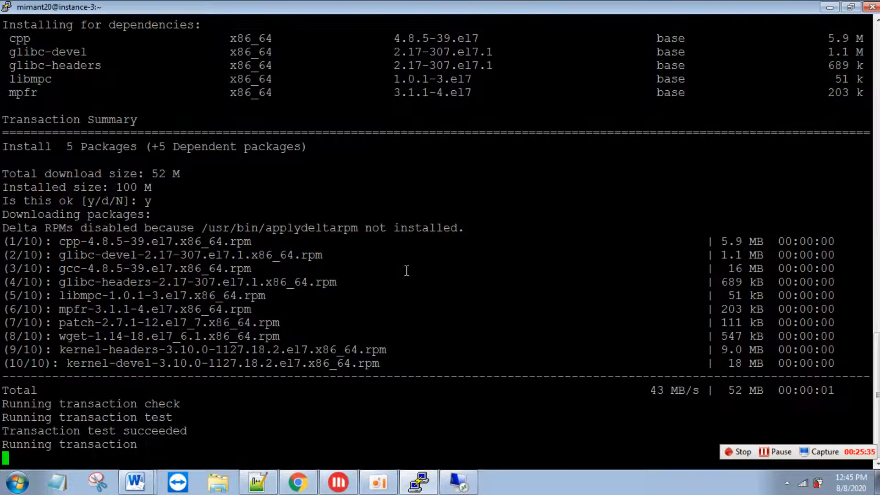
key(alt+Tab)
key(alt+Tab)
key(alt+Tab)
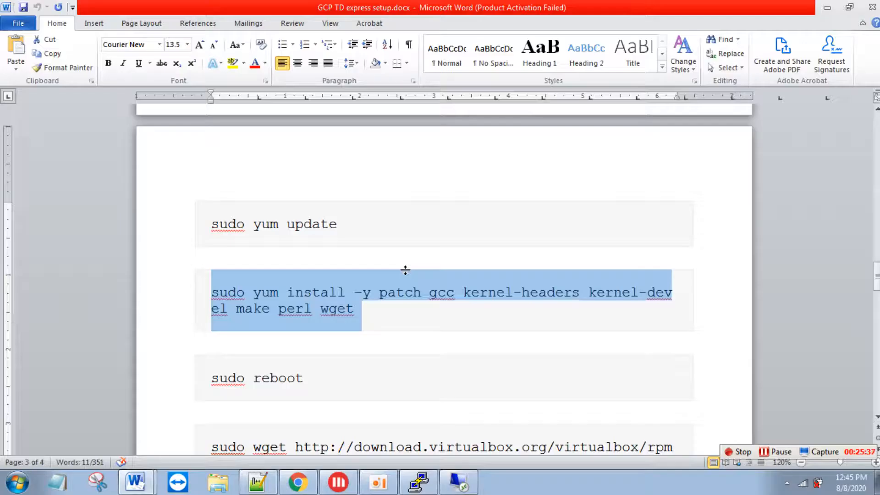
key(Down)
key(Down)
key(Down)
key(Down)
key(Down)
key(Down)
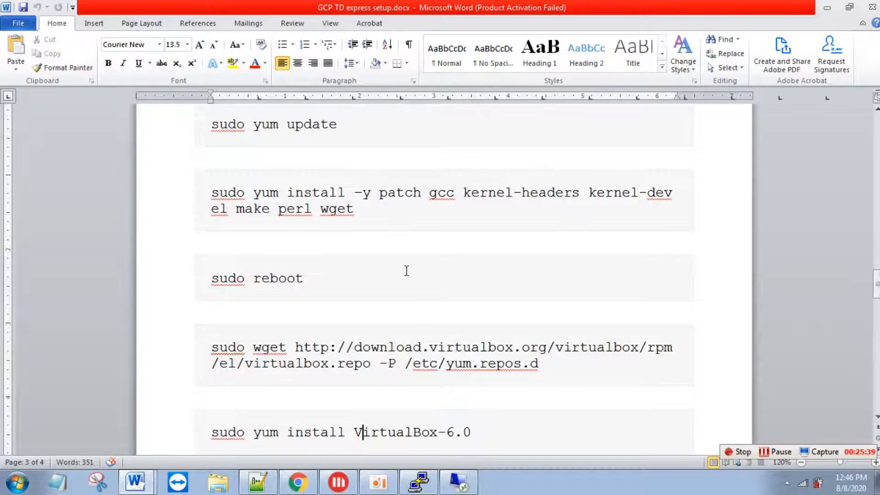
drag(209, 346, 540, 364)
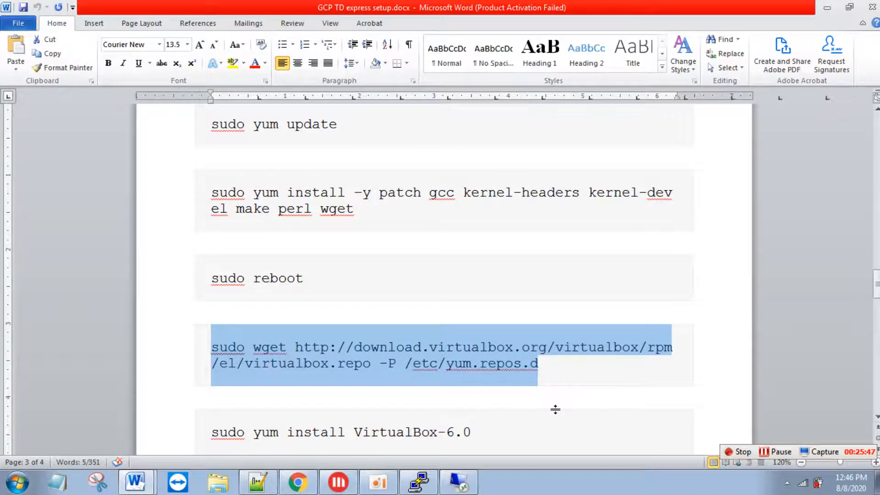
key(alt+Tab)
key(alt+Tab)
key(alt+Tab)
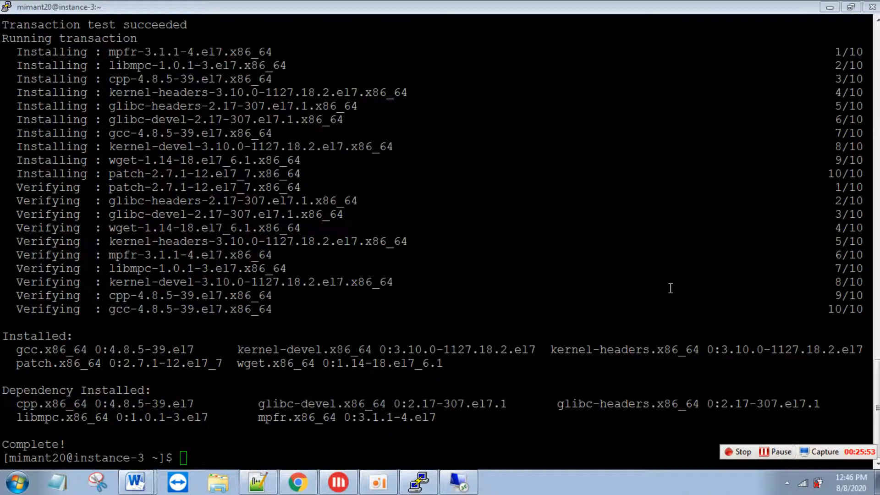
- Reboot instance-3 by running sudo reboot copied from the notes
key(alt+Tab)
key(alt+Tab)
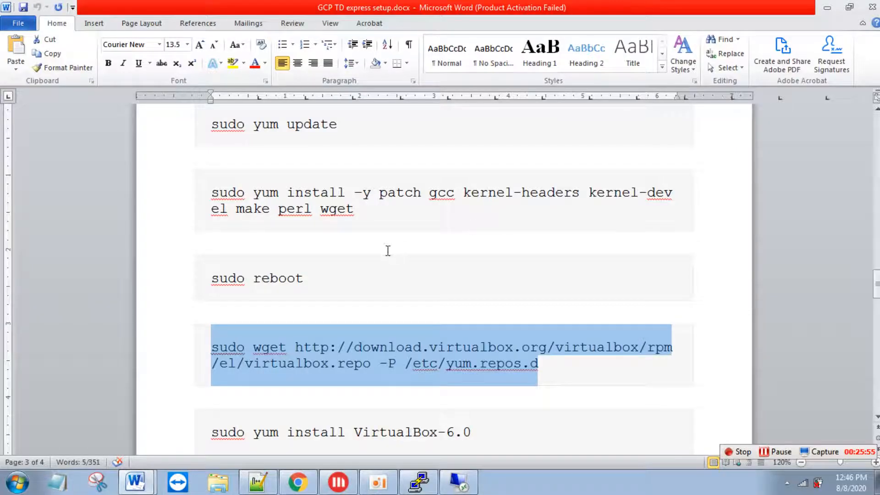
drag(343, 274, 179, 283)
key(super+c)
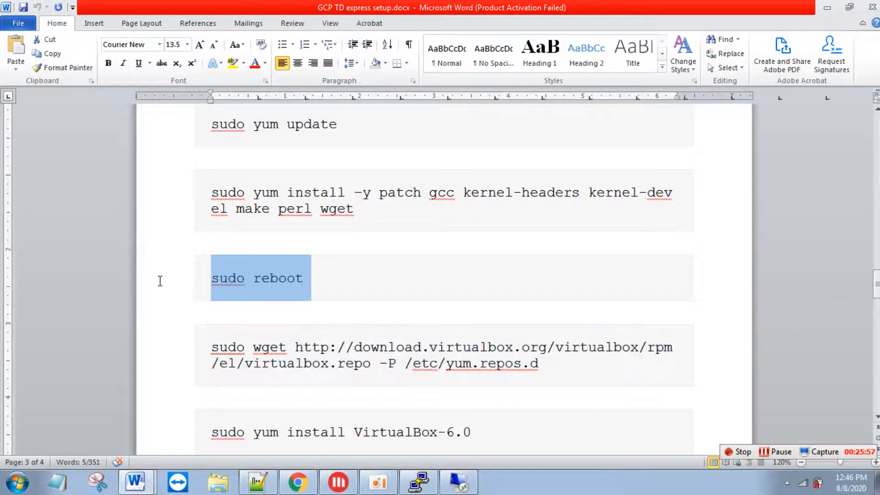
key(alt+Tab)
key(alt+Tab)
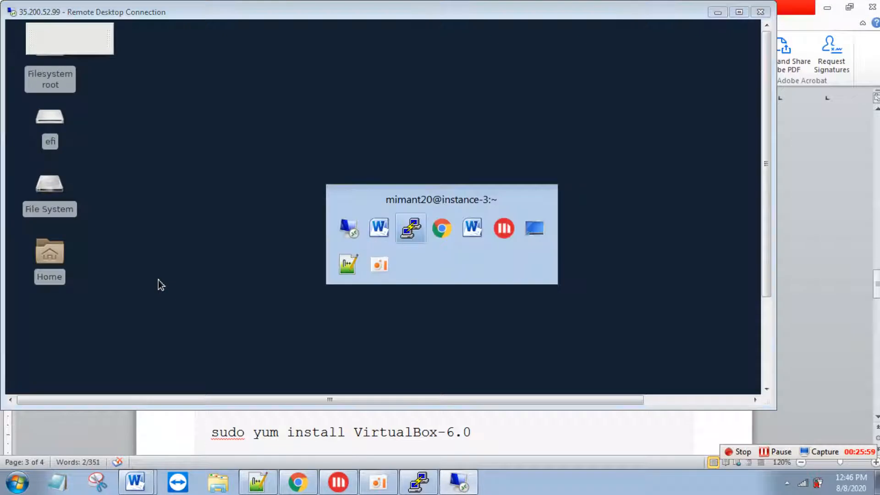
right_click(160, 278)
key(Return)
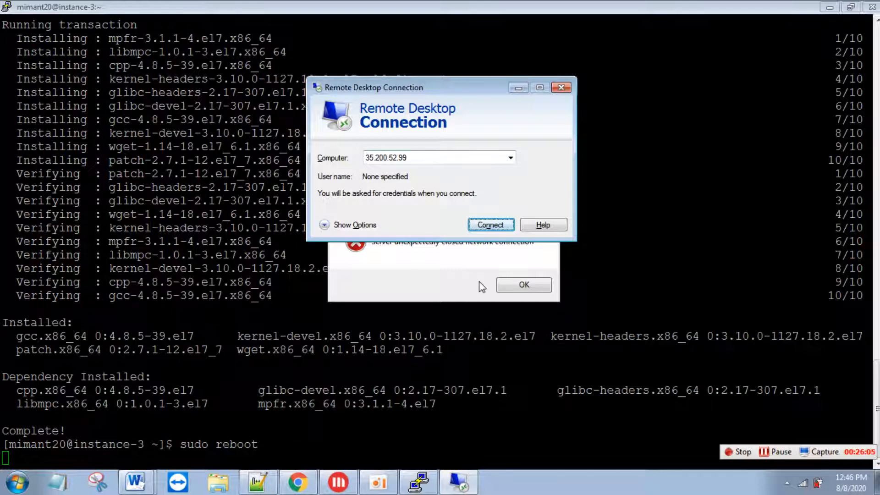
- Dismiss the connection error, restart the PuTTY session, log in and clear the screen
click(250, 443)
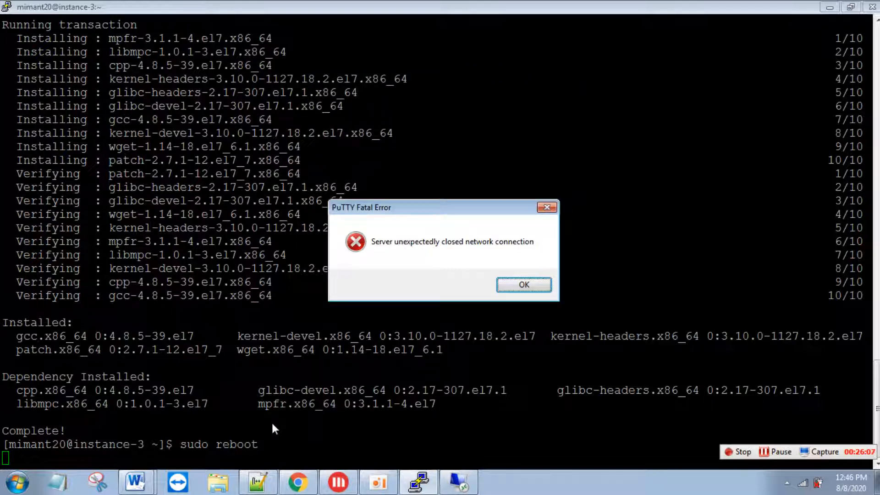
click(523, 284)
right_click(153, 7)
click(205, 147)
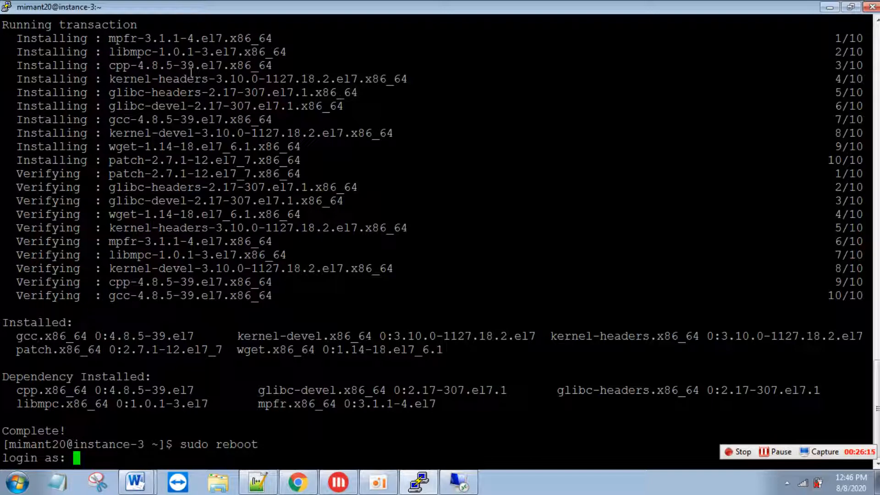
text(mimant204)
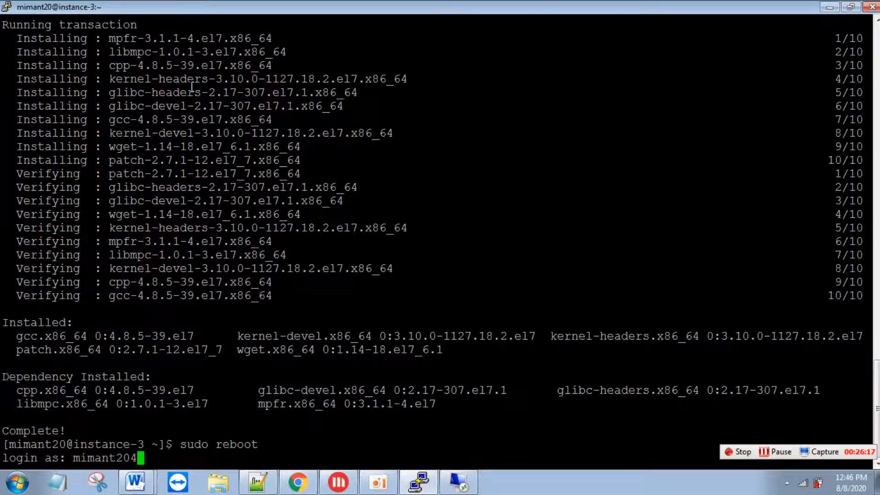
key(BackSpace)
key(Return)
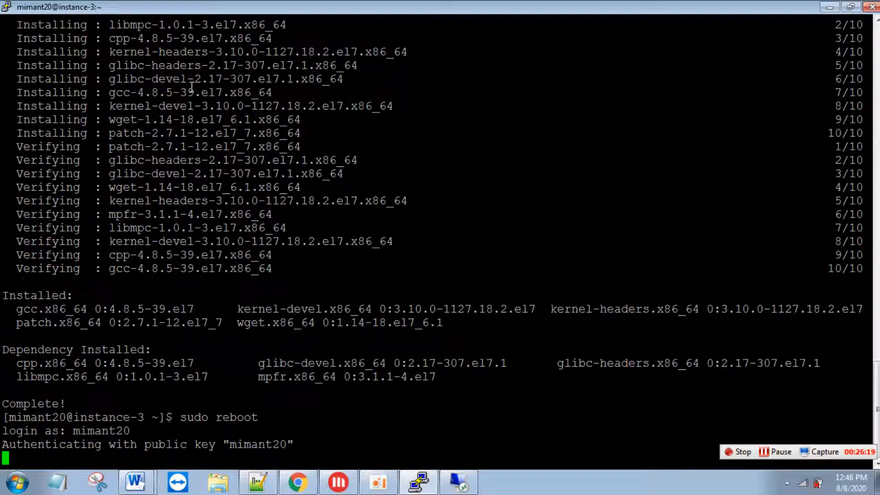
text(clear)
key(Return)
key(Return)
- Copy the wget command from the setup notes and run it to save the VirtualBox repo file
key(alt+Tab)
key(alt+Tab)
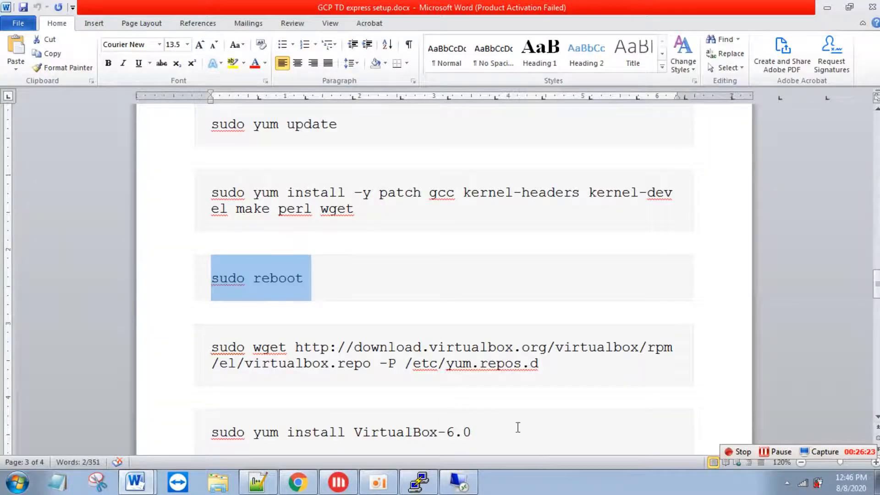
drag(546, 364, 226, 353)
key(super+c)
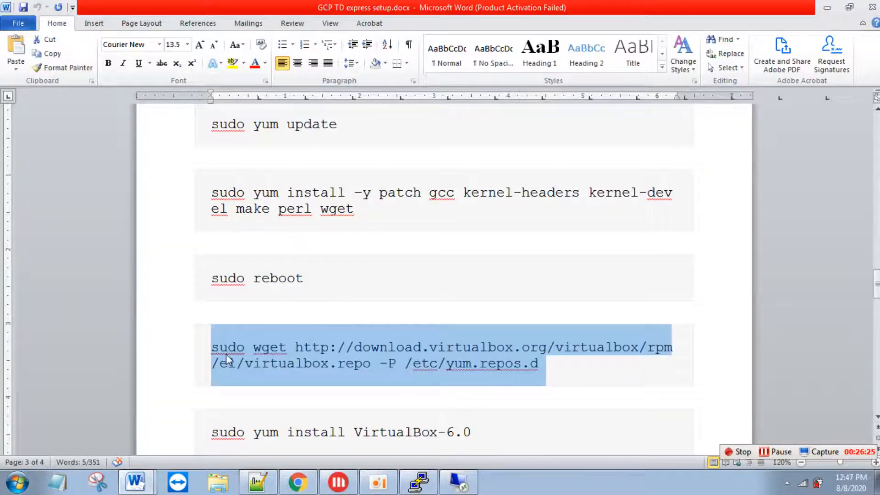
key(alt+Tab)
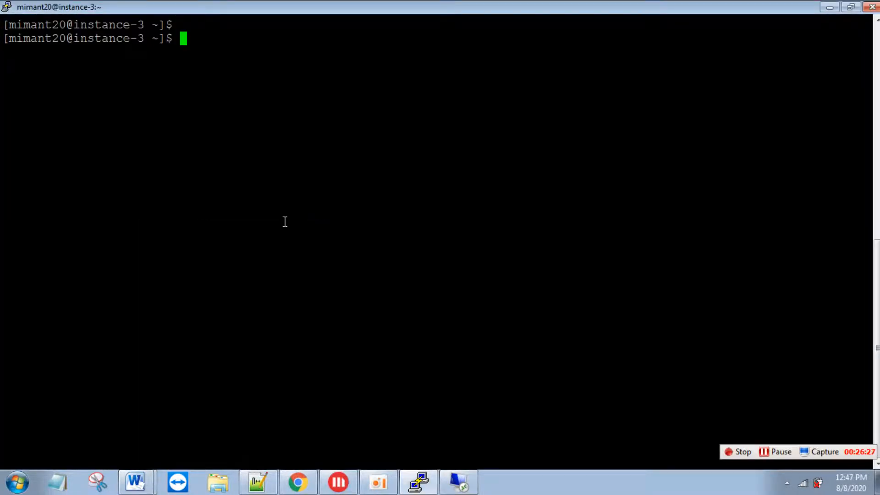
right_click(284, 222)
key(Return)
- Run 'sudo yum install VirtualBox-6.0' from the notes and answer y to accept the signing key
key(alt+Tab)
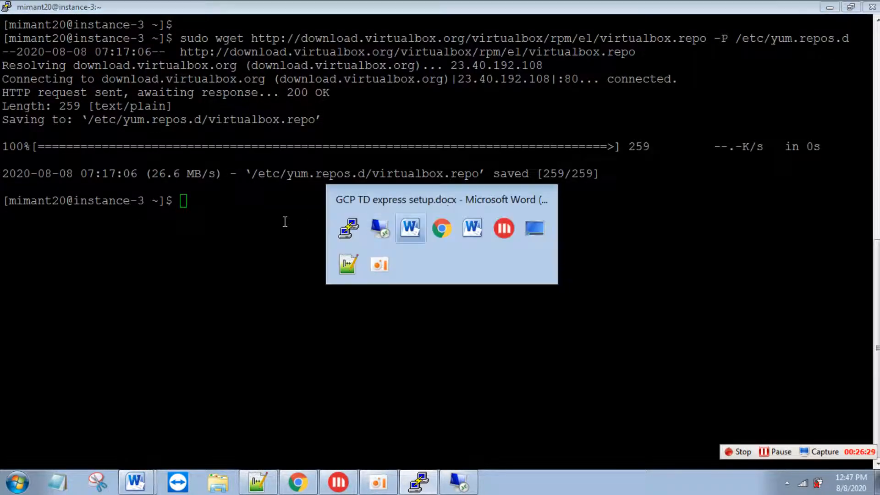
key(Down)
key(Down)
key(Down)
key(Down)
key(Down)
key(Down)
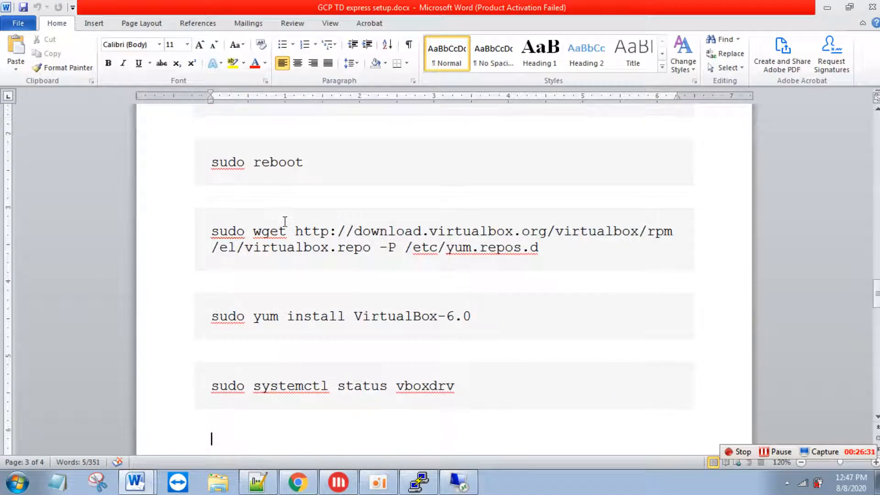
drag(477, 316, 218, 330)
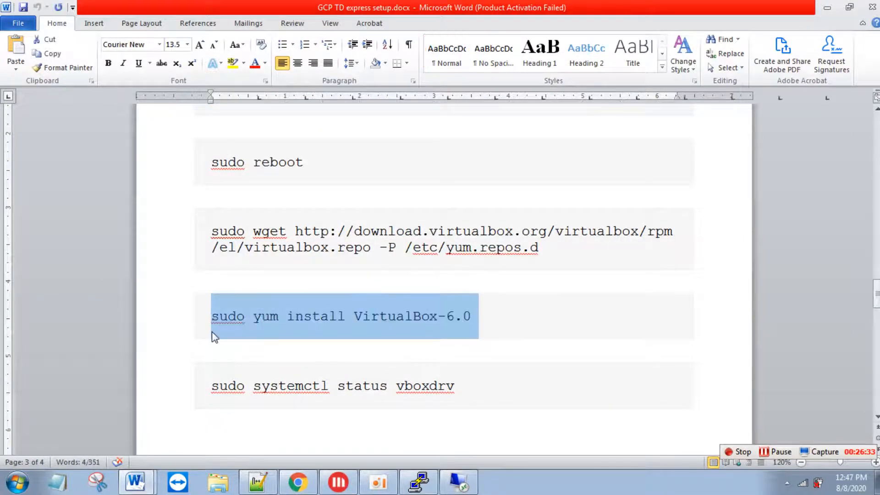
key(ctrl+c)
key(alt+Tab)
right_click(238, 307)
key(Return)
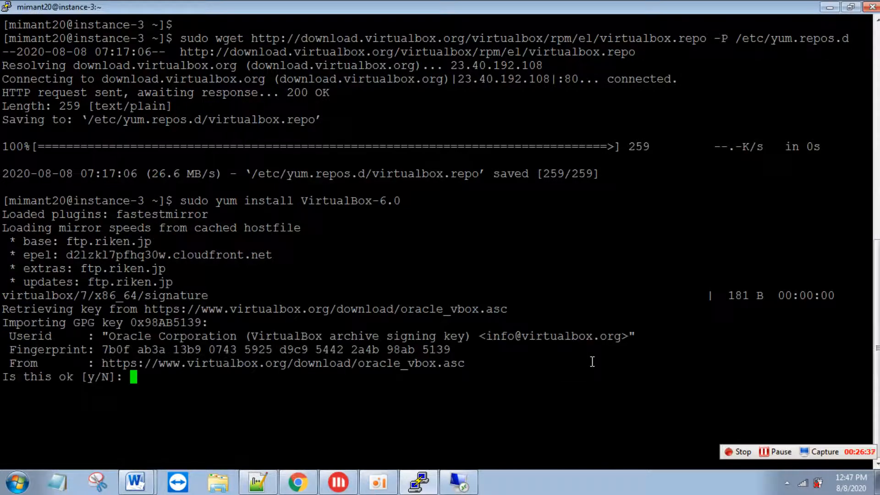
text(y)
key(Return)
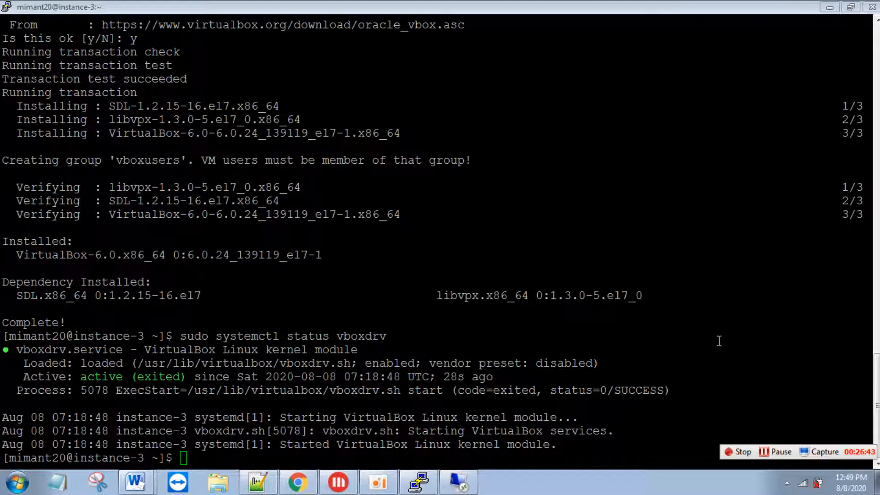
- Check the output for the Installed VirtualBox-6.0 line and vboxdrv's active (exited) state
drag(3, 225, 219, 251)
click(219, 251)
key(alt+Tab)
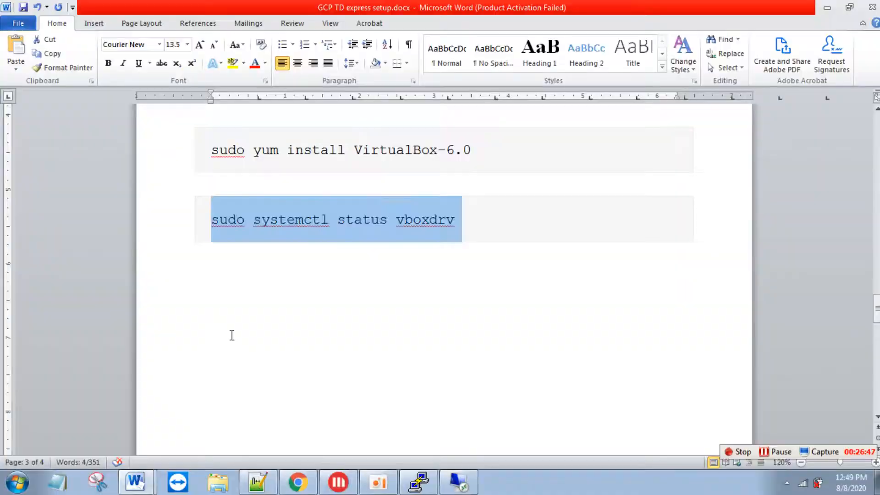
key(alt+Tab)
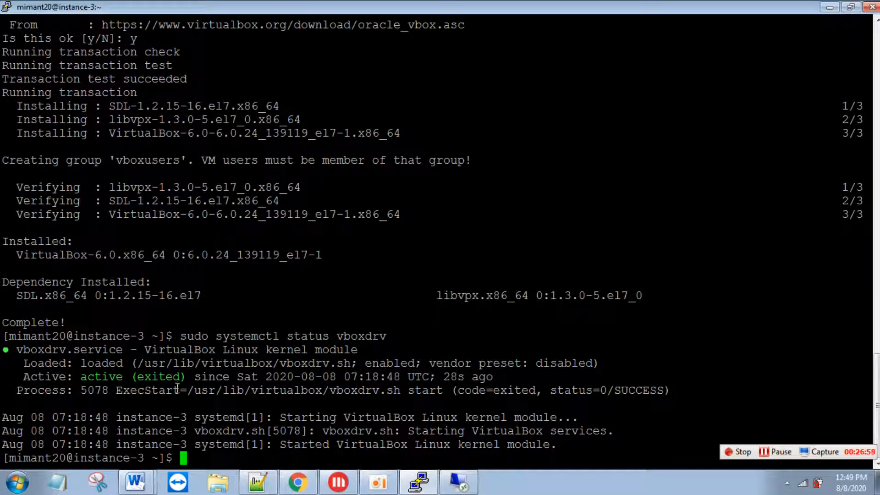
drag(82, 376, 178, 374)
click(177, 372)
- Edit the previous command into 'sudo systemctl start vboxdrv', run it, then recheck vboxdrv status
key(Up)
key(Left)
key(Left)
key(Left)
key(Left)
key(Left)
key(Left)
key(Left)
key(Left)
key(Left)
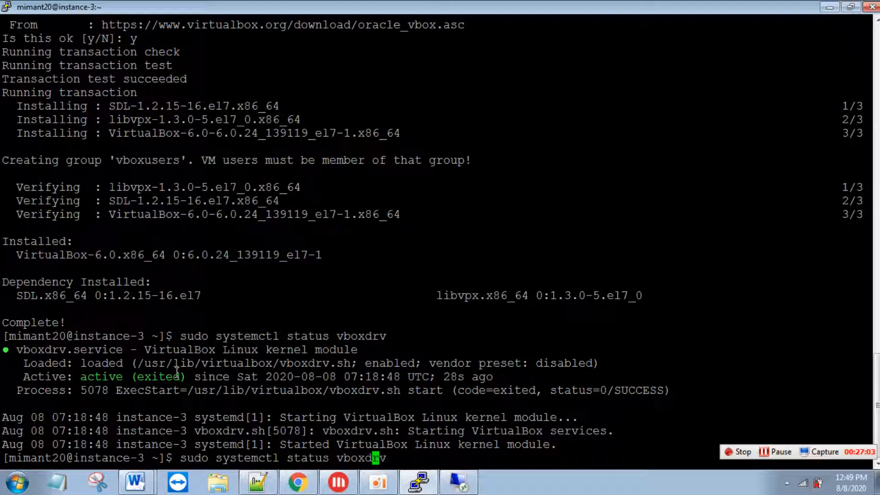
key(BackSpace)
key(BackSpace)
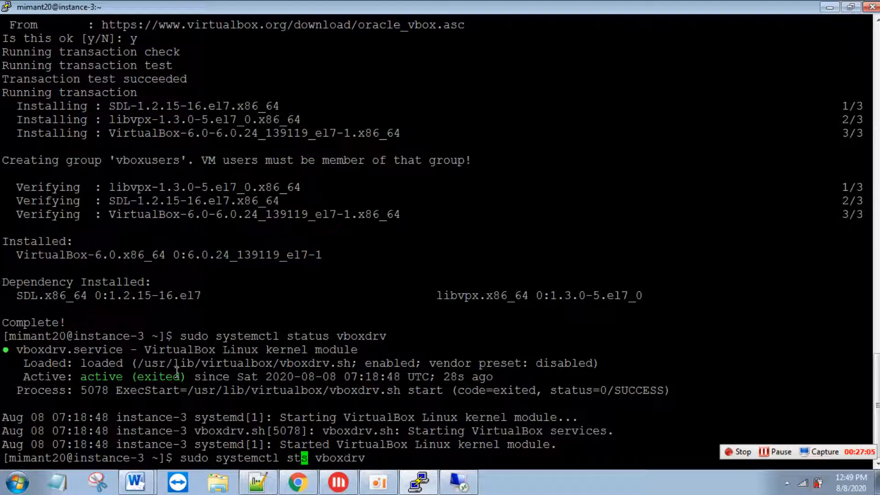
text(art)
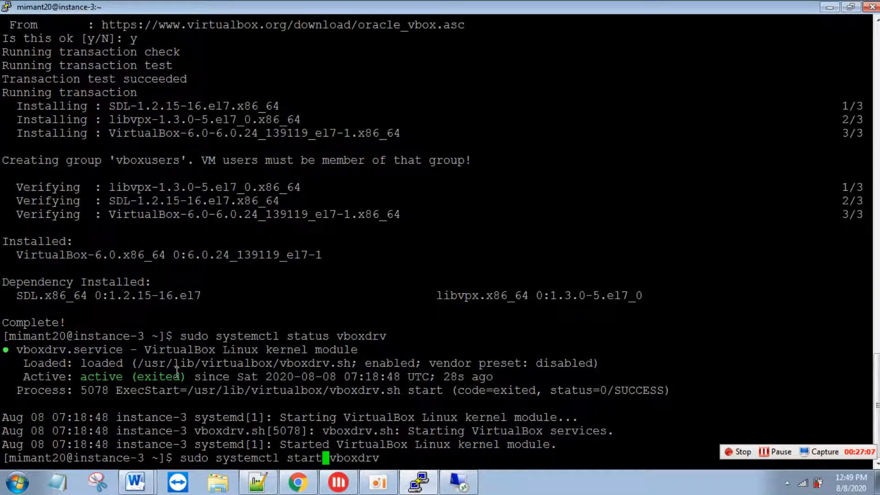
key(Delete)
key(Return)
key(Up)
key(Up)
key(Return)
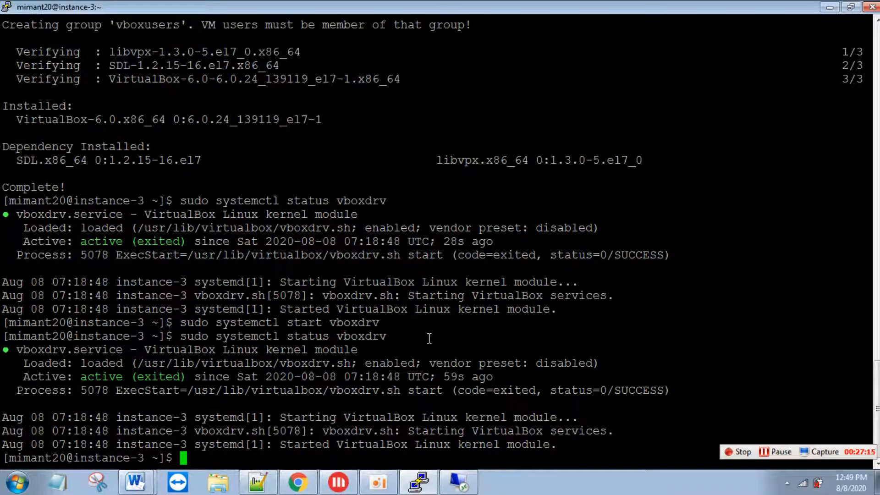
- Look up vboxdrv in the Word setup notes
key(alt+Tab)
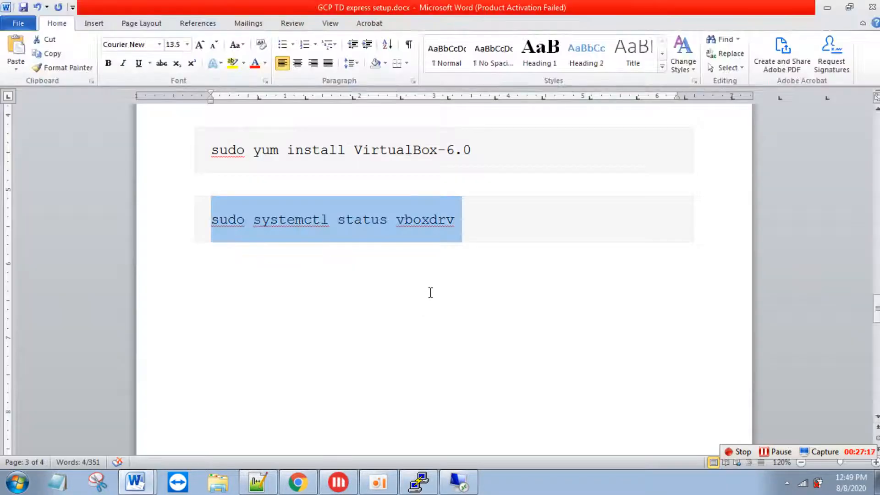
double_click(431, 219)
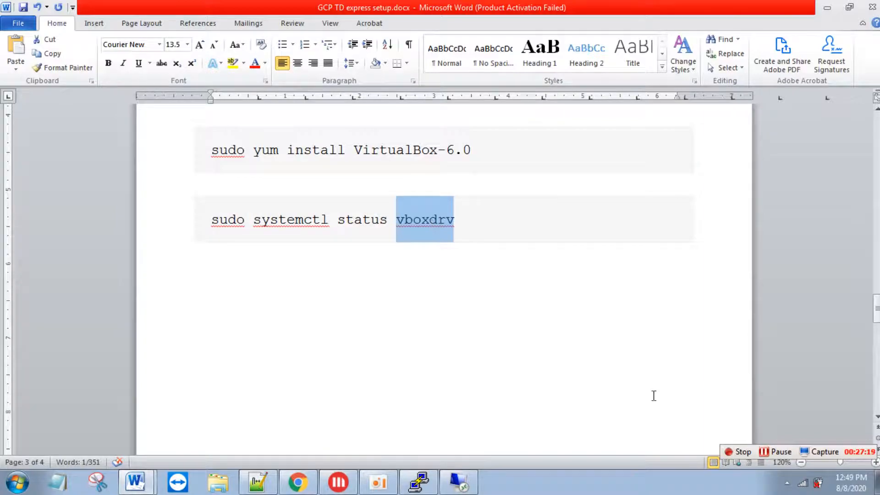
click(781, 451)
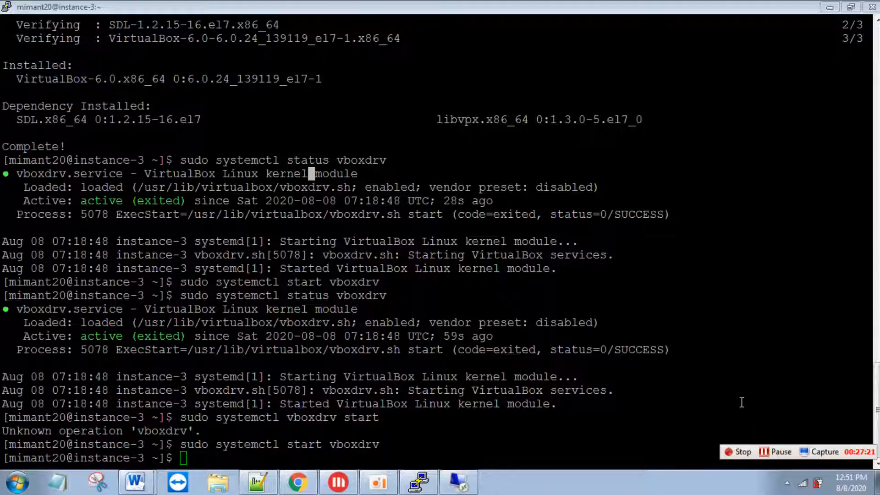
- Connect to 35.200.52.99, accept the certificate, and log in with the account password
click(458, 481)
click(494, 229)
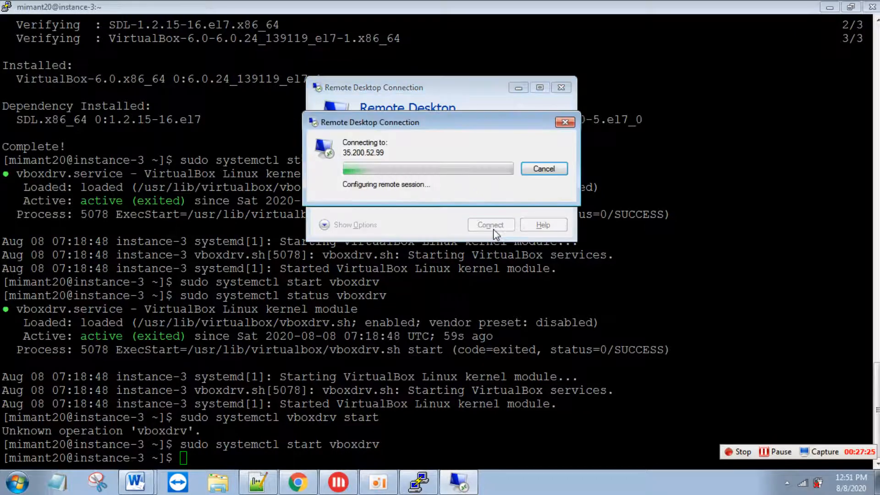
click(485, 289)
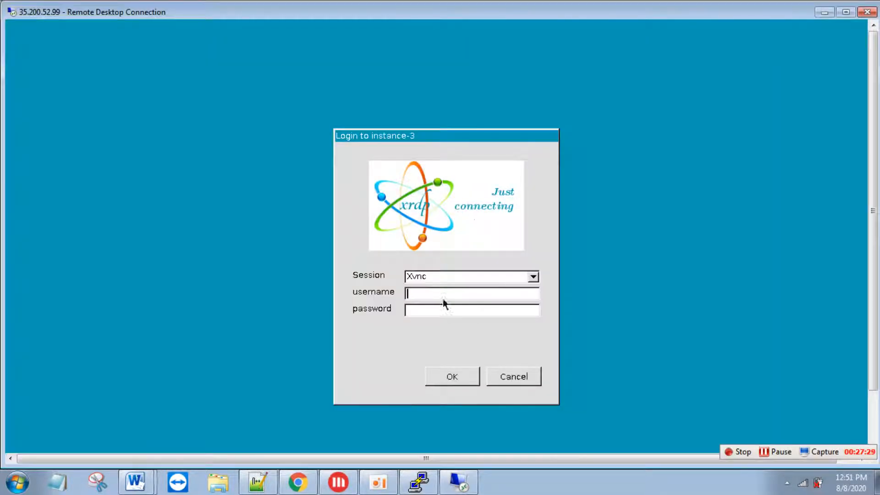
text(mimant20********)
key(Return)
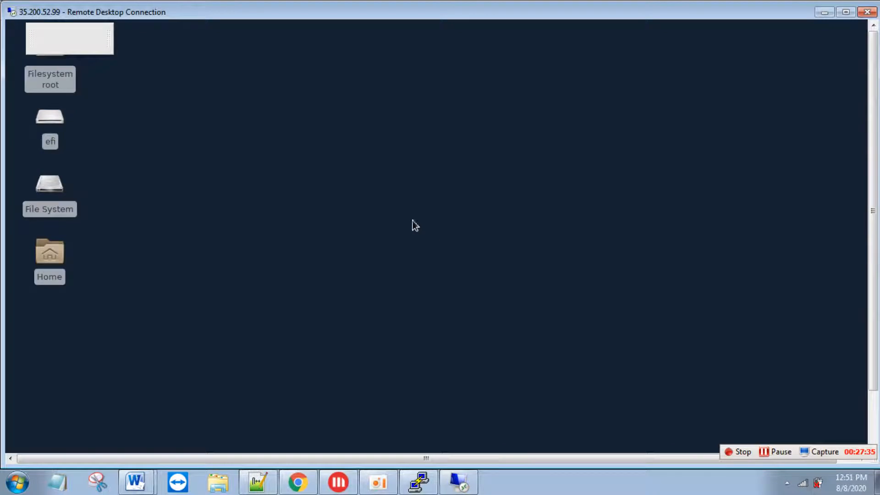
- Launch Oracle VM VirtualBox from Applications > System and dismiss the new-version notice
right_click(210, 91)
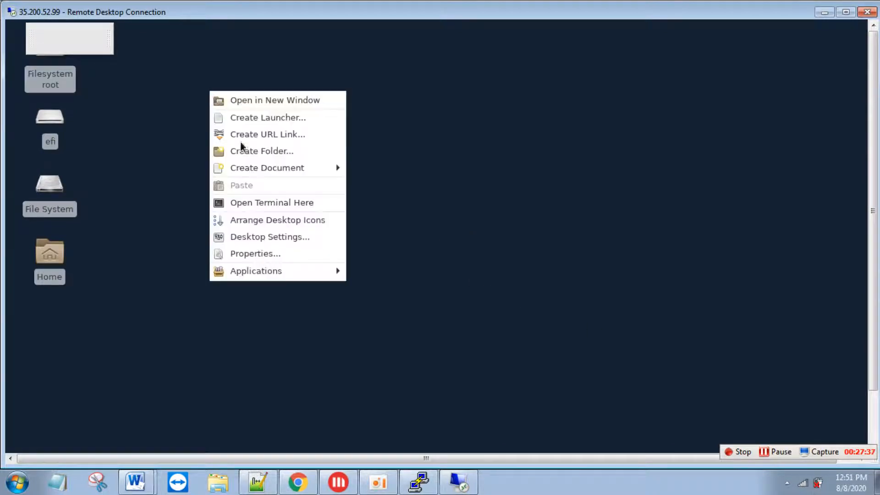
mouse_move(265, 271)
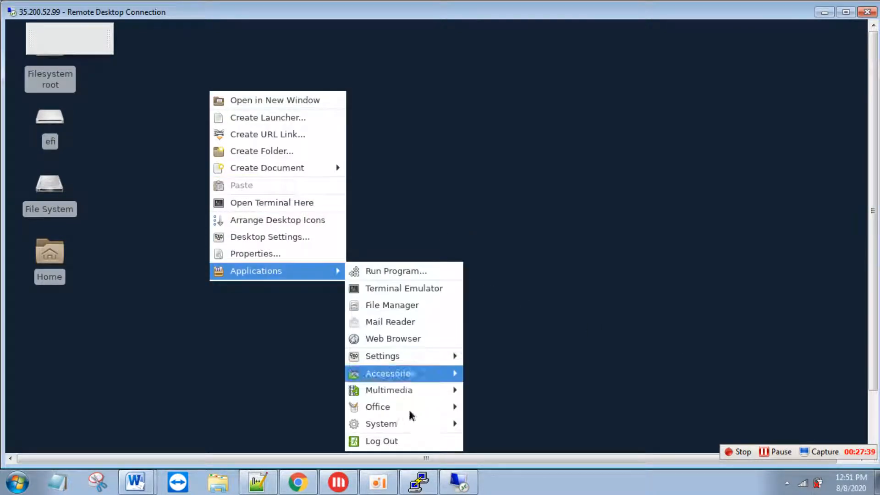
mouse_move(412, 425)
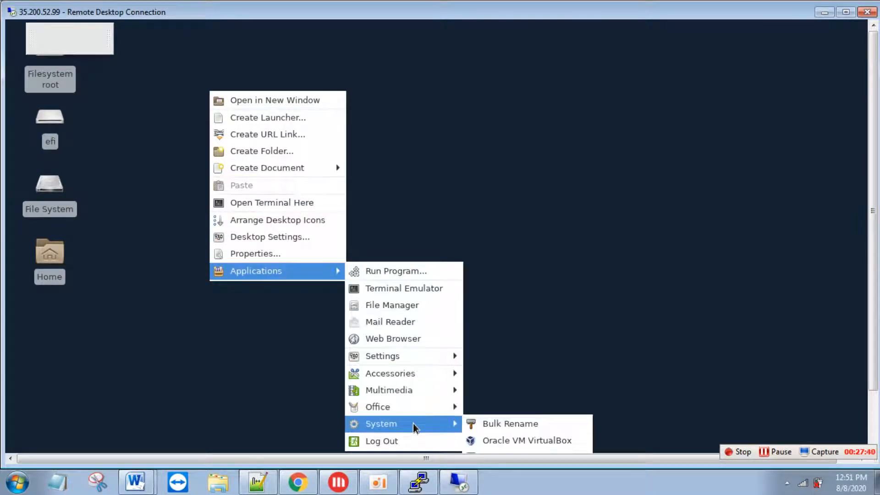
click(495, 441)
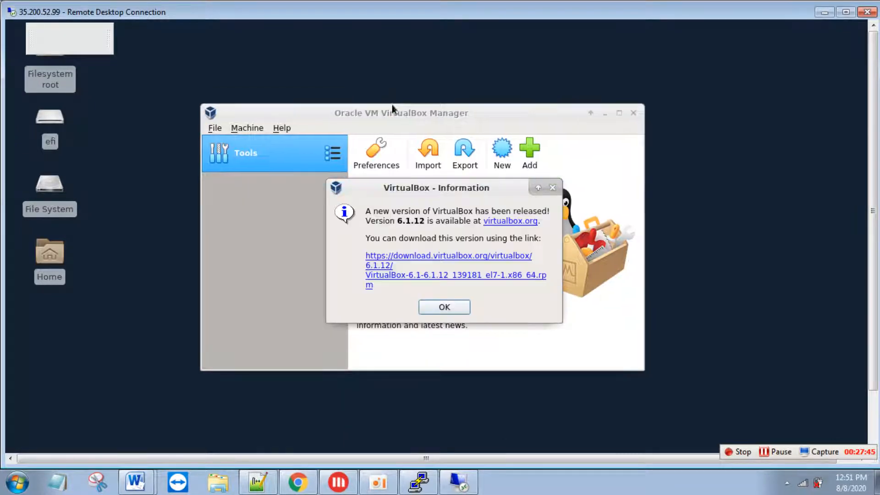
click(448, 308)
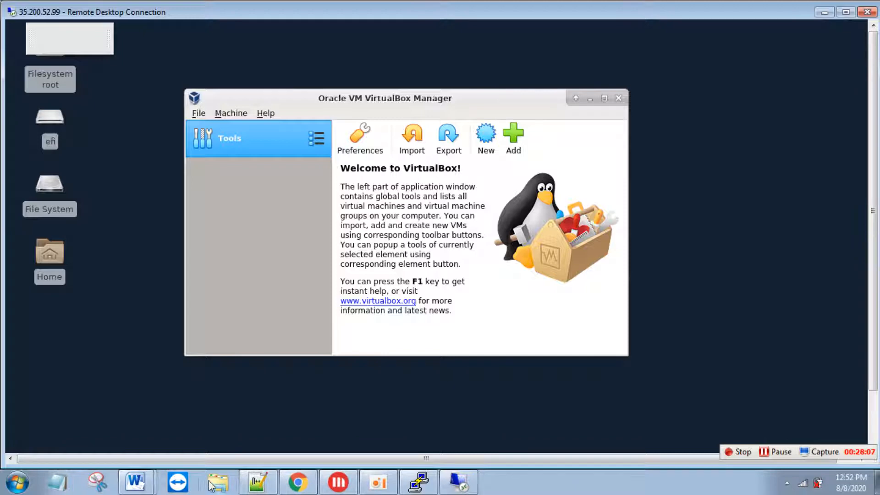
click(137, 483)
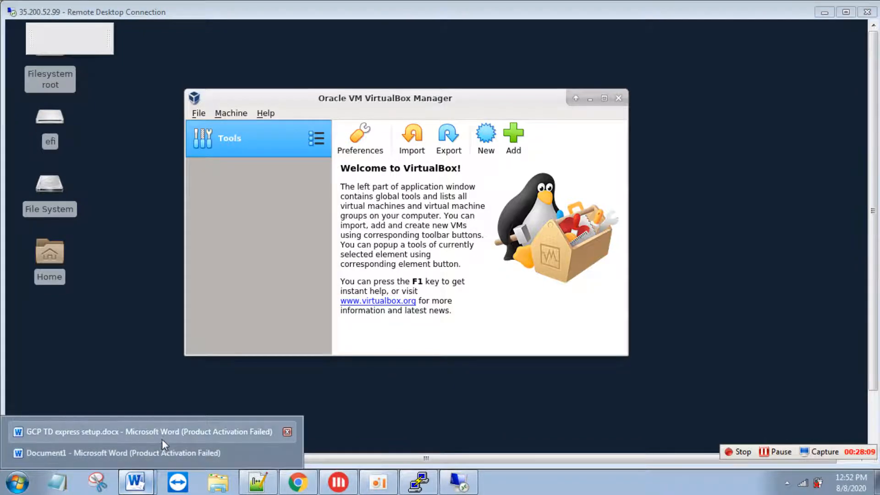
- Switch from the GCP TD express setup document to Document1 and highlight step 4, Install Teradata database
click(161, 435)
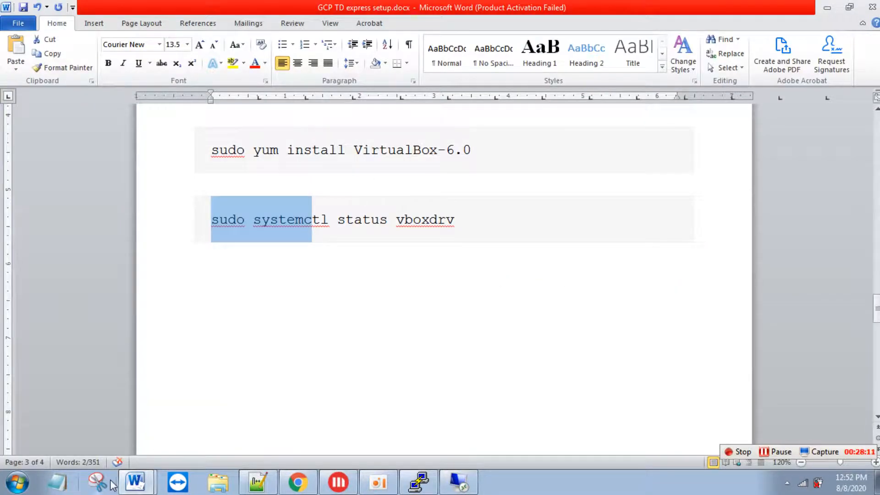
click(137, 482)
click(146, 454)
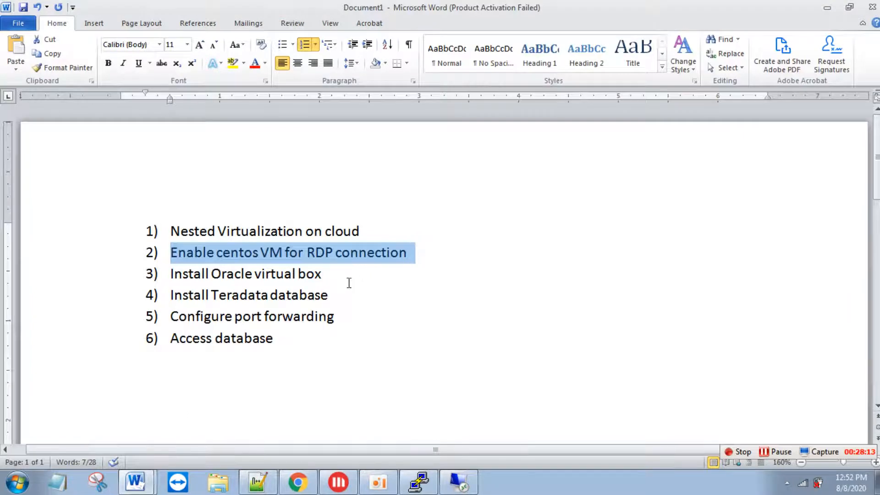
drag(328, 296, 172, 231)
drag(338, 297, 185, 302)
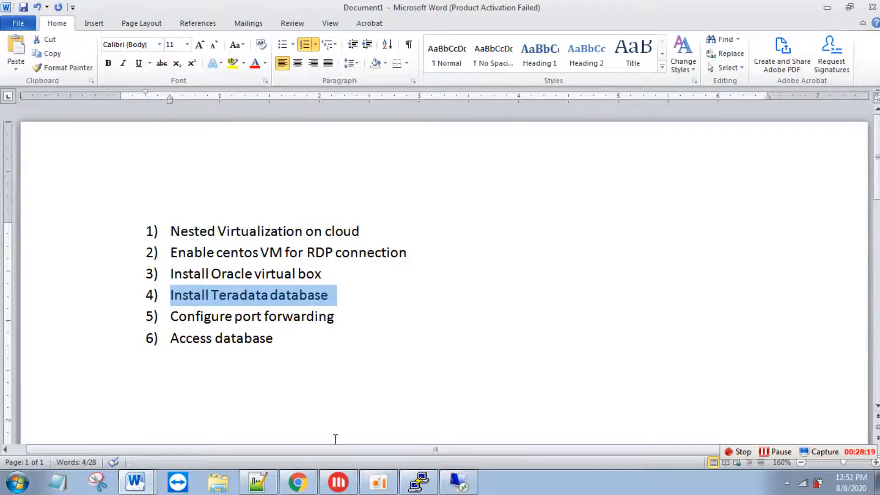
- Bring up Chrome on the Google Cloud Platform console tab
click(298, 482)
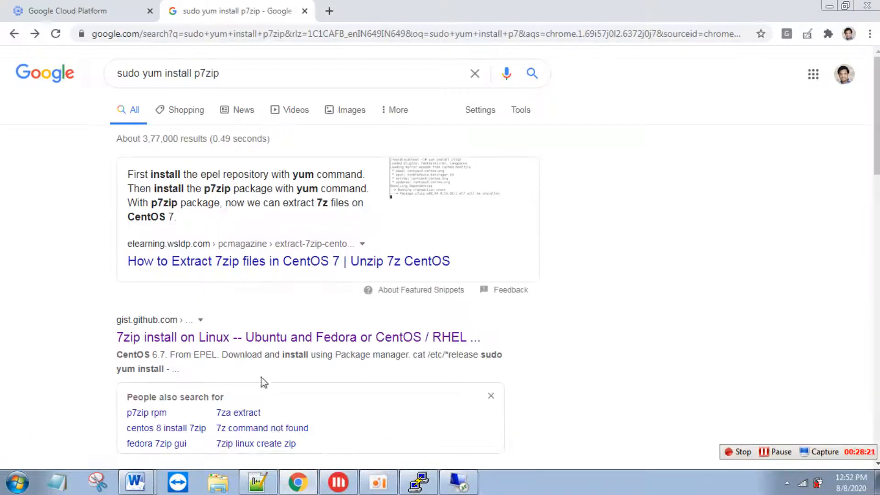
click(119, 18)
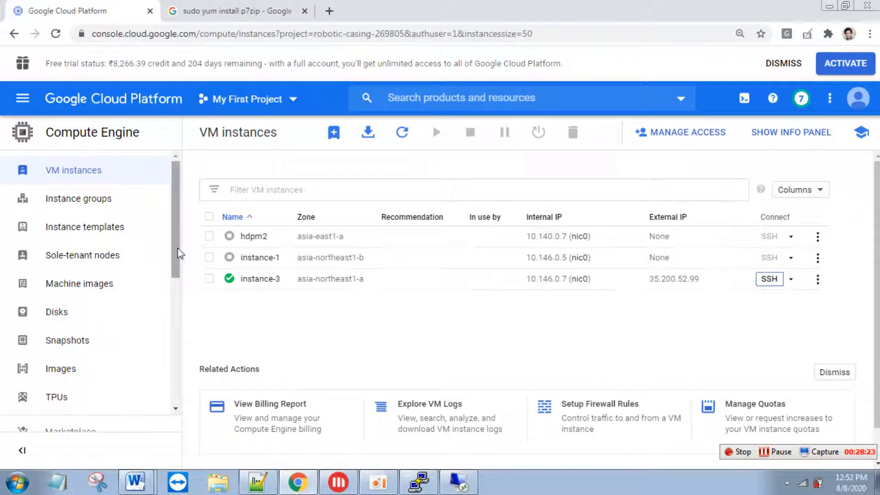
scroll(180, 259, down, 4)
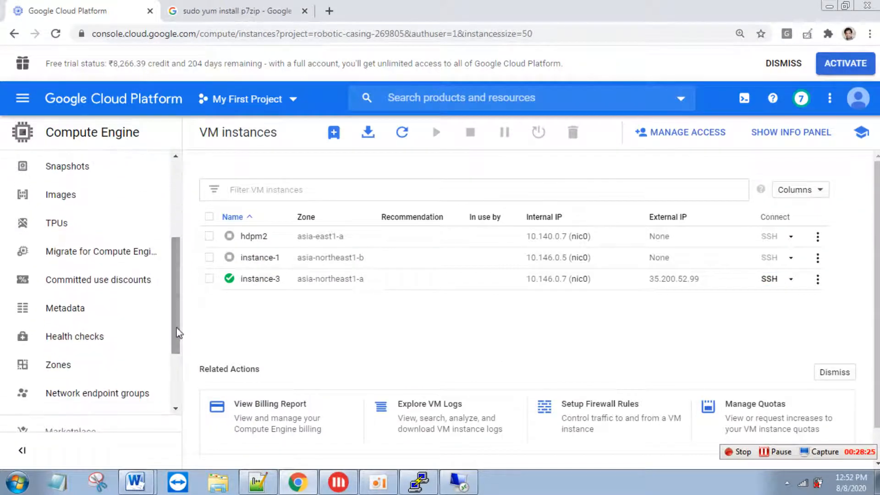
- Go to Storage > Browser in the navigation menu and open the newbucket-1 bucket
click(24, 103)
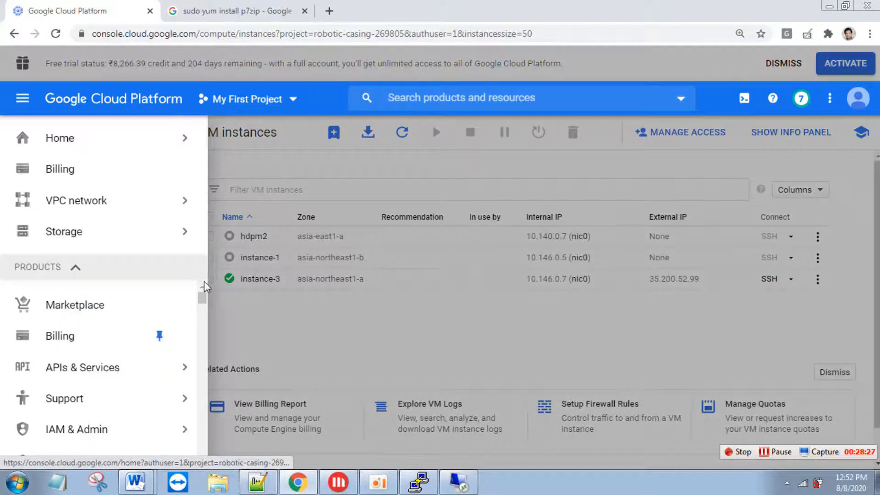
drag(202, 298, 202, 315)
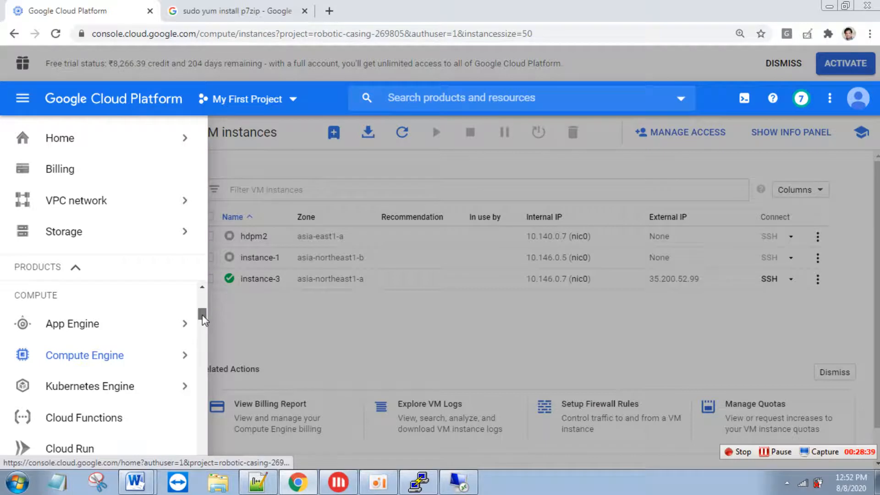
mouse_move(157, 360)
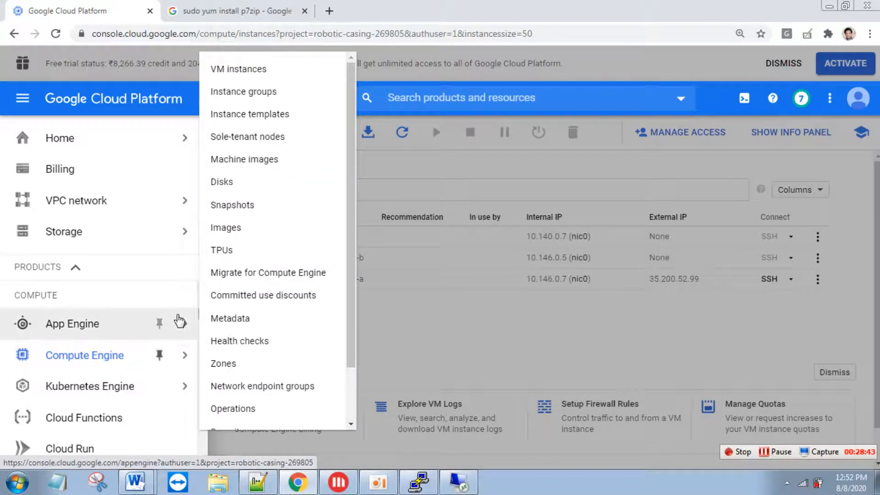
mouse_move(183, 322)
drag(201, 323, 202, 339)
mouse_move(179, 365)
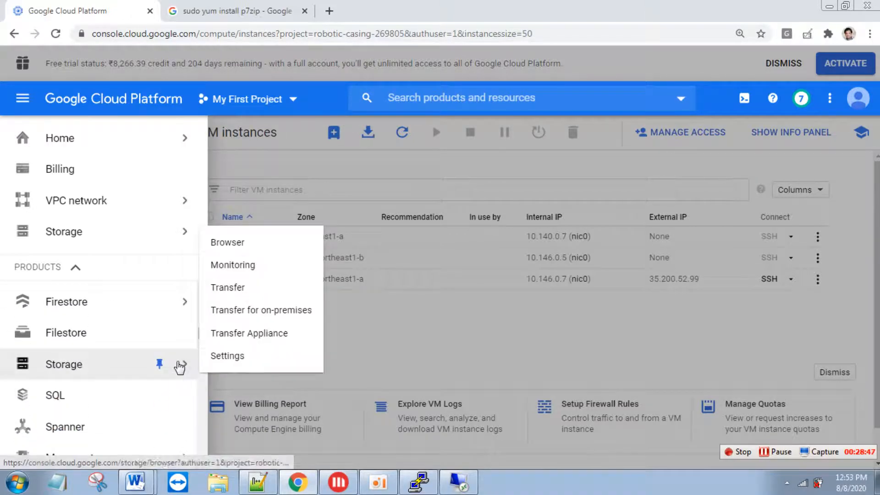
click(268, 250)
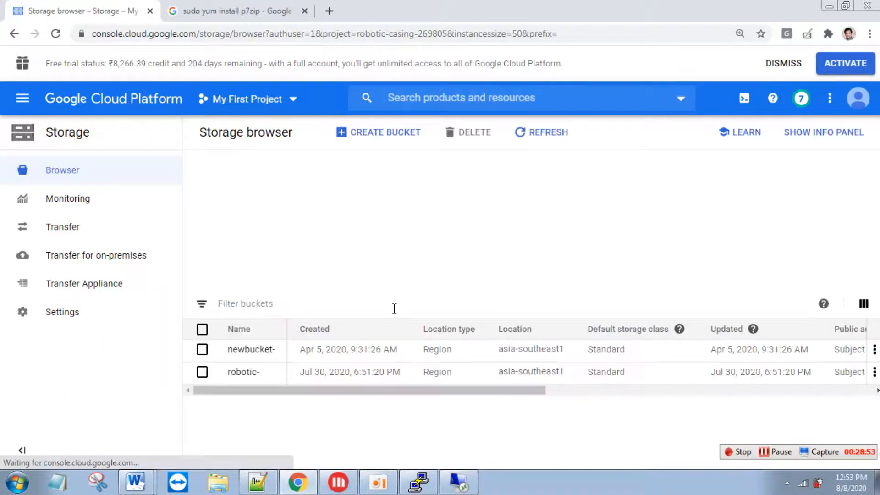
click(260, 236)
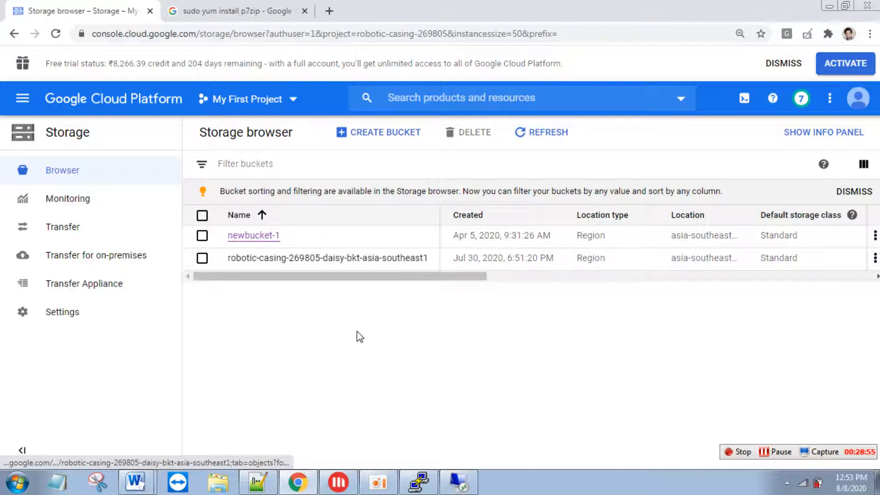
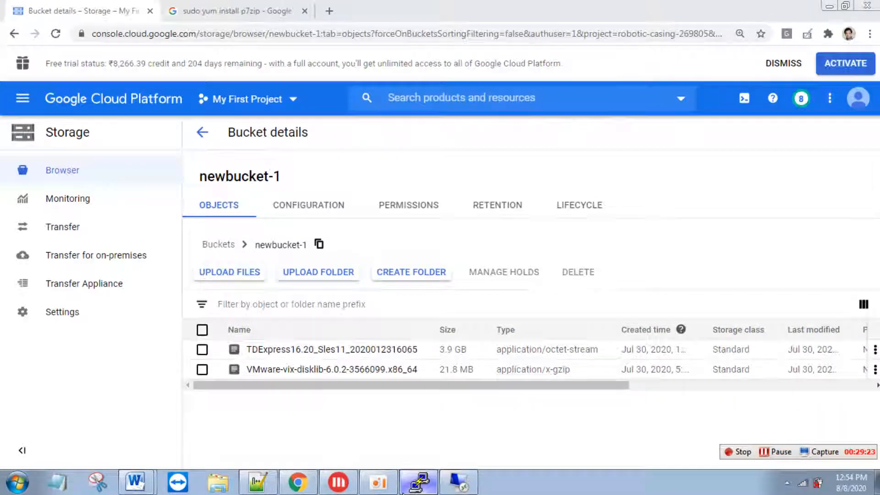
- Clear the PuTTY terminal on instance-3 to an empty shell prompt
click(769, 452)
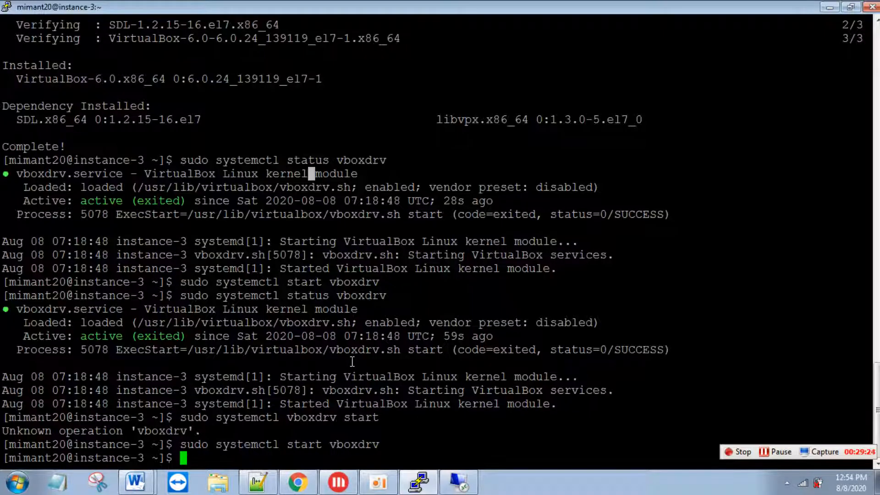
text(clear)
key(Return)
key(Return)
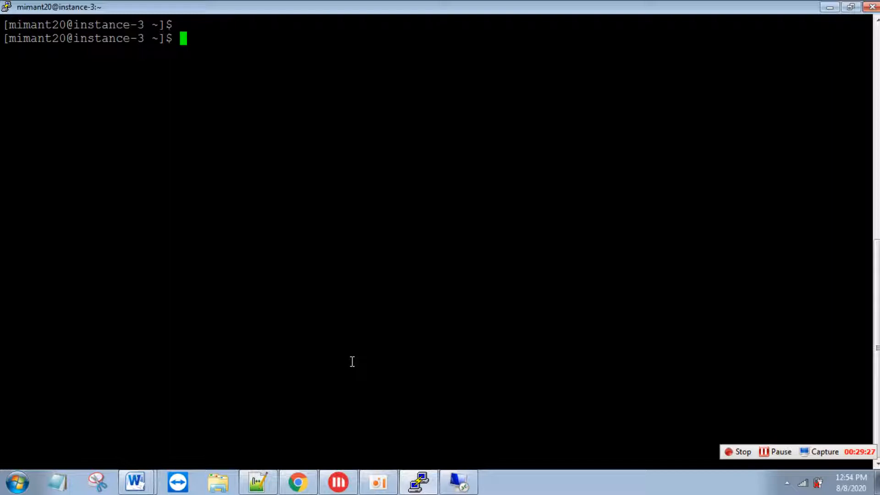
- List the storage buckets with gsutil ls, then list the contents of gs://newbucket-1/
text(gsutil )
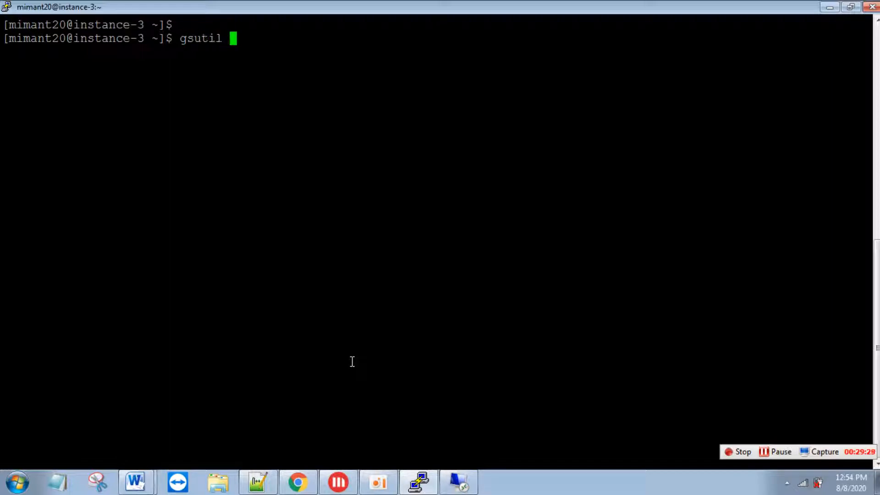
text(ls)
key(Return)
drag(123, 51, 8, 53)
key(super+c)
click(7, 54)
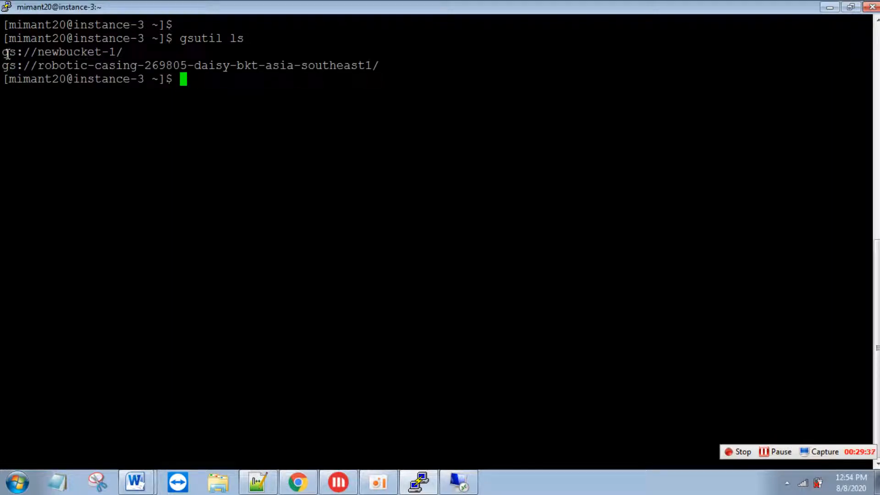
key(Up)
key(BackSpace)
key(BackSpace)
text(ls)
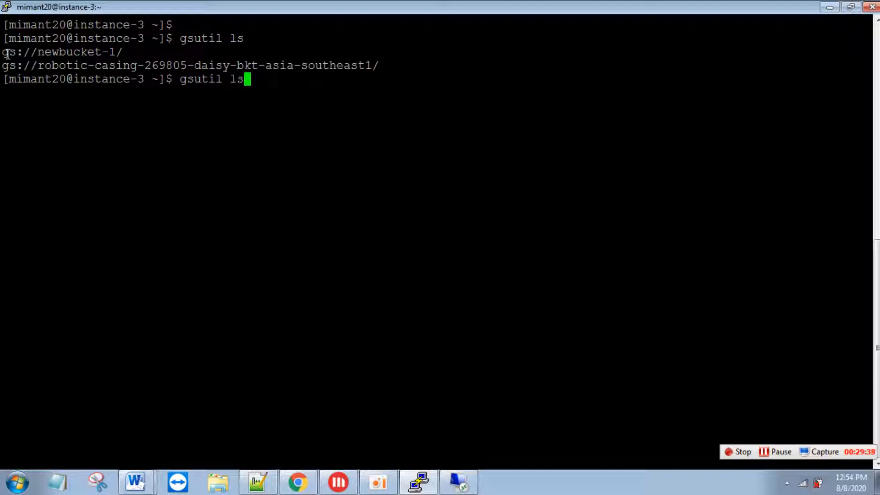
right_click(7, 54)
key(Return)
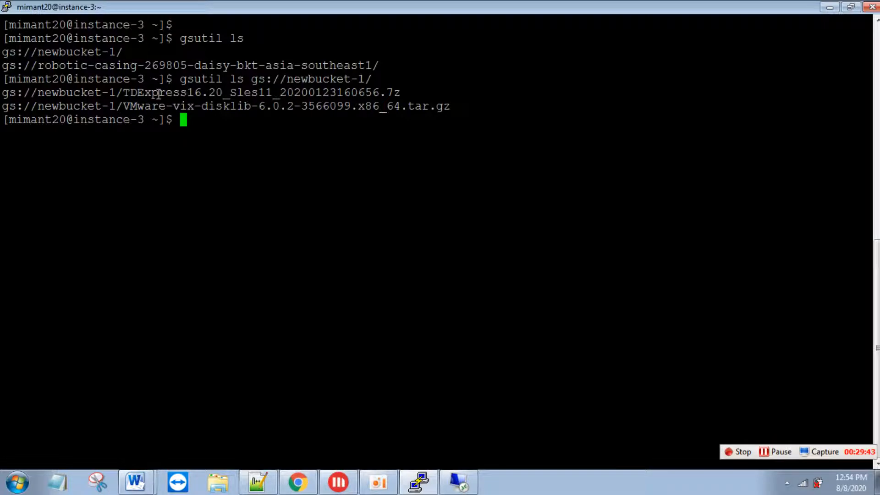
- Create a td directory in the home folder and change into it
drag(5, 94, 397, 97)
key(super+c)
click(396, 96)
text(mkdir td)
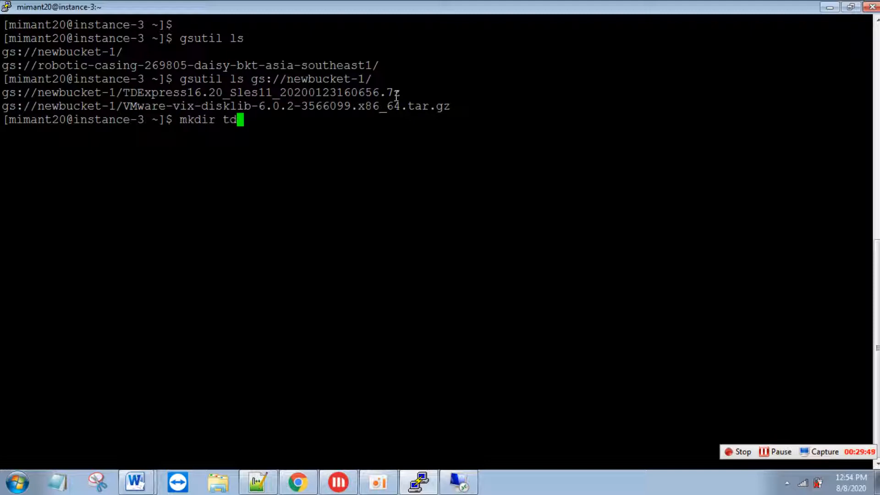
key(Return)
text(cd td)
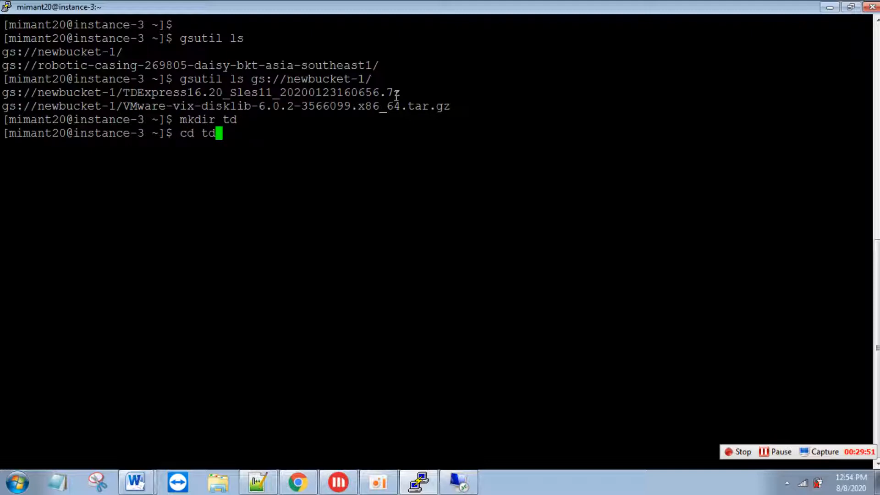
key(Return)
- Download TDExpress16.20_Sles11_20200123160656.7z from newbucket-1 into /home/mimant20/td with gsutil cp
text(gs)
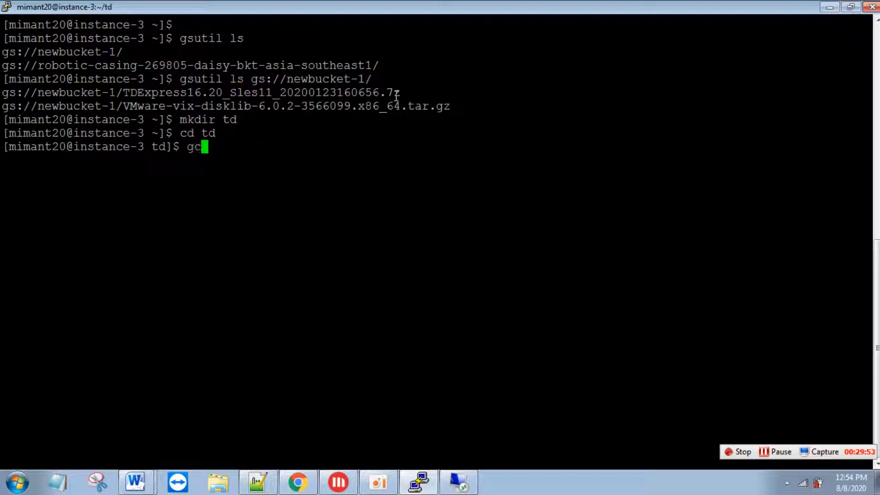
text(util cp)
right_click(397, 95)
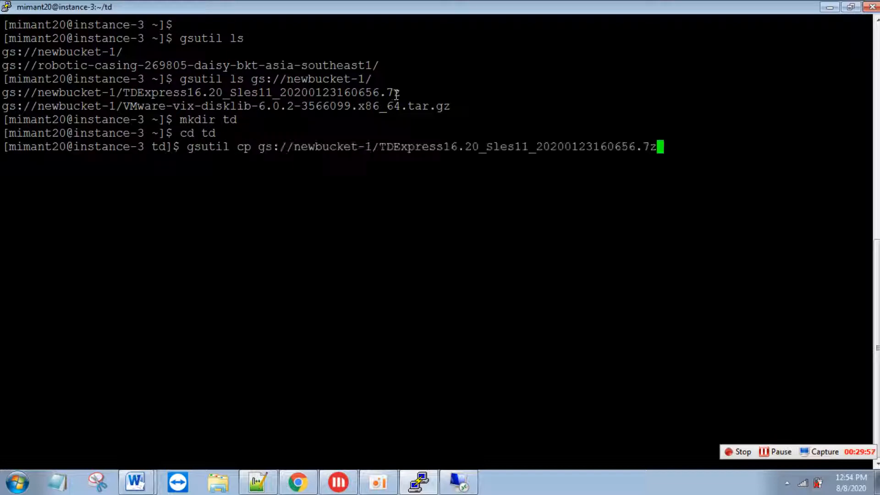
text(/)
text(home/mi)
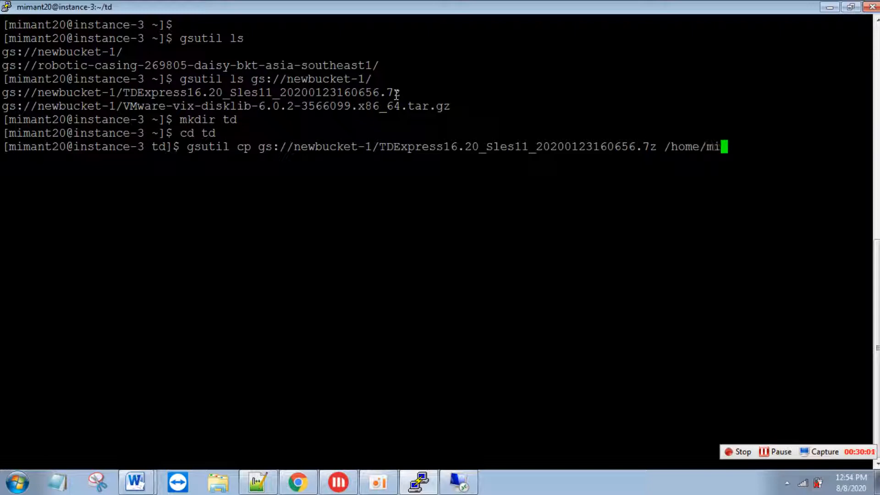
text(mant20/td)
key(Return)
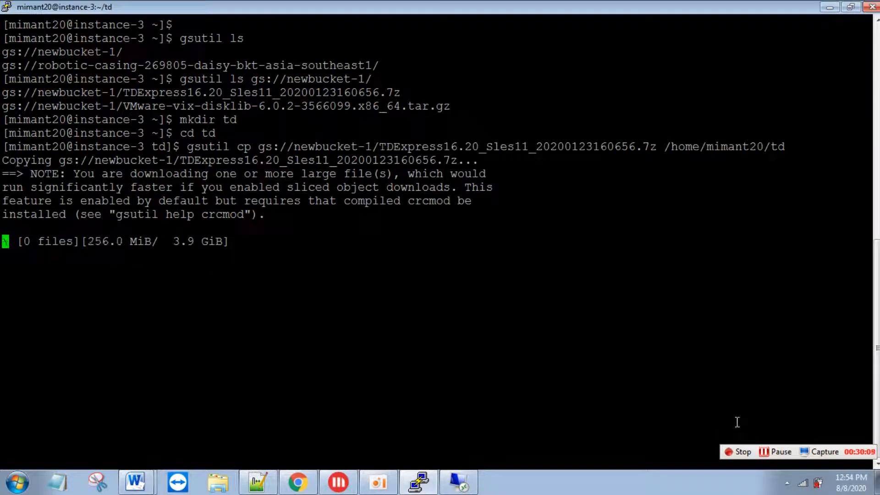
click(779, 451)
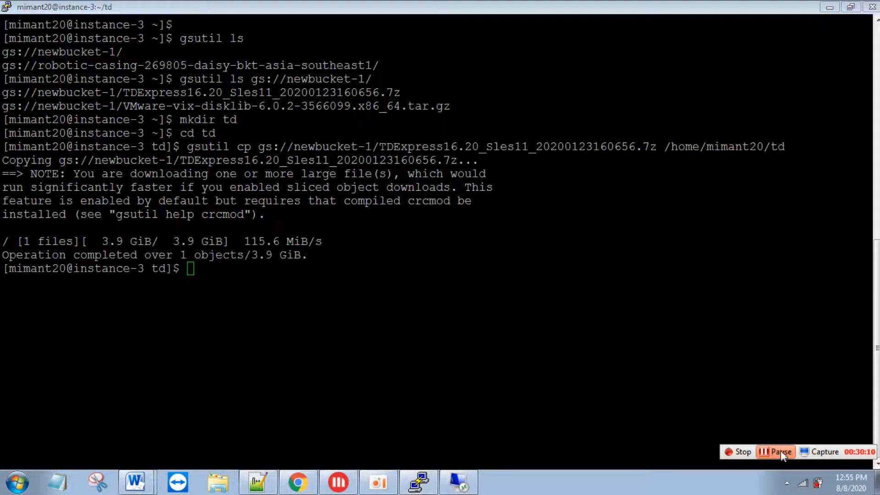
- Check the downloaded archive in the td folder with ls -lrt
click(456, 286)
text(ls -lrt)
key(Return)
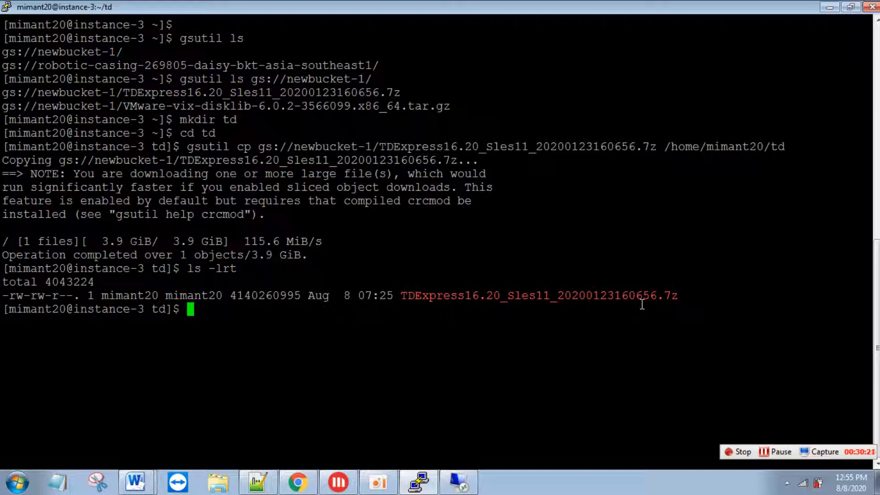
- Install the p7zip package with sudo yum install p7zip, confirming with y
text(sudo yum install )
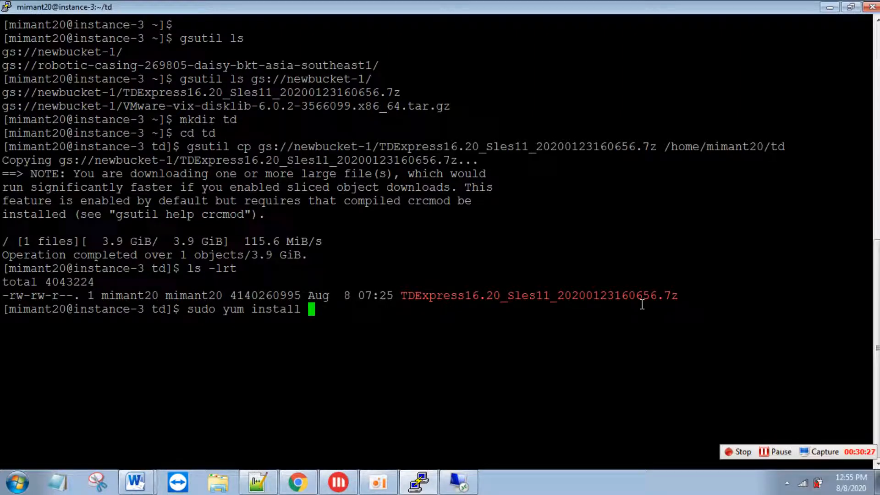
text(p7zip)
key(Return)
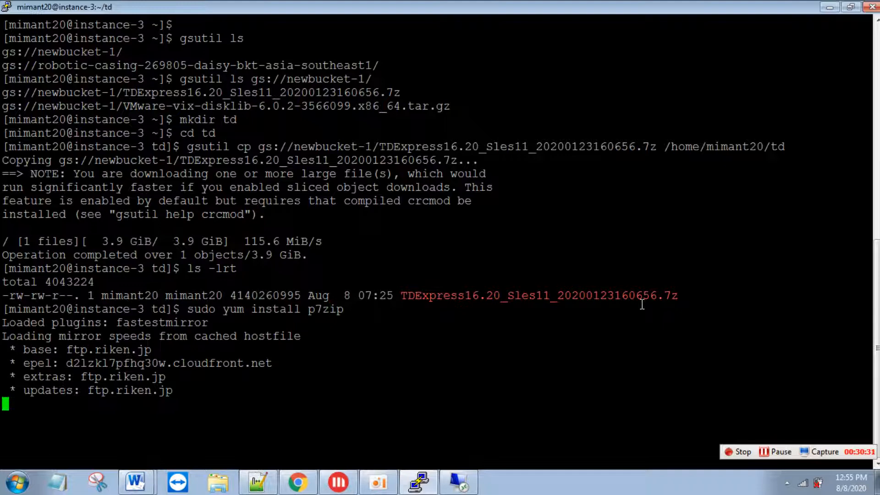
text(y)
key(Return)
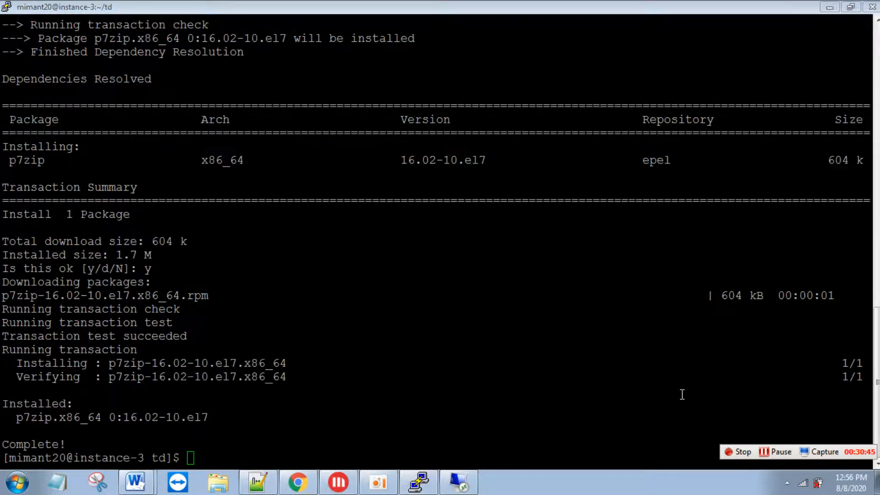
click(623, 375)
- Clear the terminal and run 7za on the TDExpress archive targeting /home/mimant20/td/
text(clear)
key(Return)
text(p)
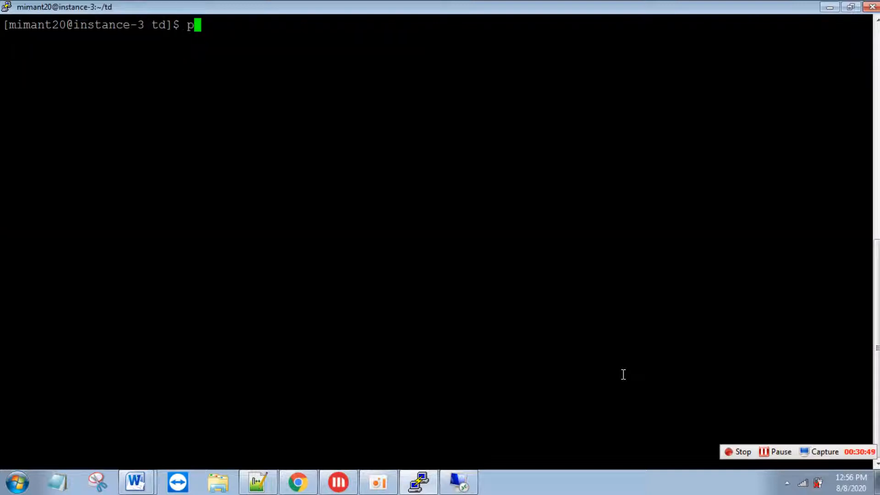
text(7)
key(BackSpace)
key(BackSpace)
text(7za)
key(Tab)
key(Tab)
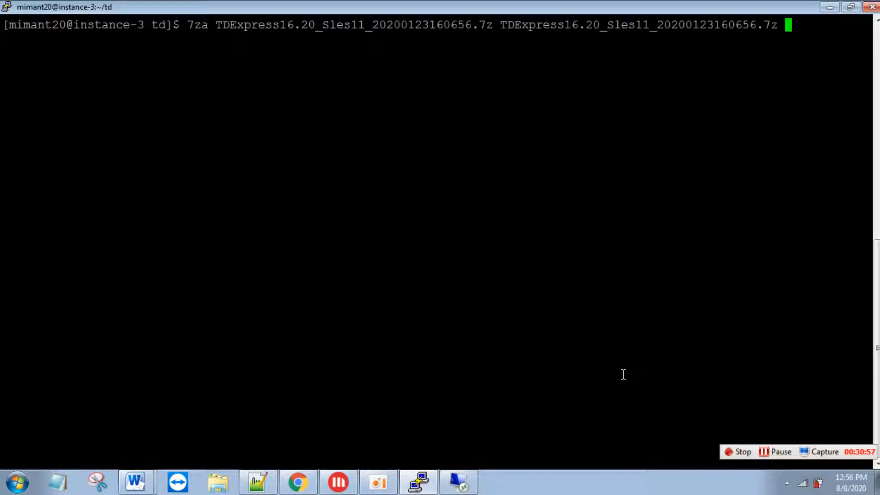
key(BackSpace)
key(BackSpace)
key(BackSpace)
key(BackSpace)
key(BackSpace)
key(BackSpace)
key(BackSpace)
key(BackSpace)
key(BackSpace)
key(BackSpace)
key(BackSpace)
key(BackSpace)
key(BackSpace)
key(BackSpace)
key(BackSpace)
key(BackSpace)
key(BackSpace)
key(BackSpace)
key(BackSpace)
key(BackSpace)
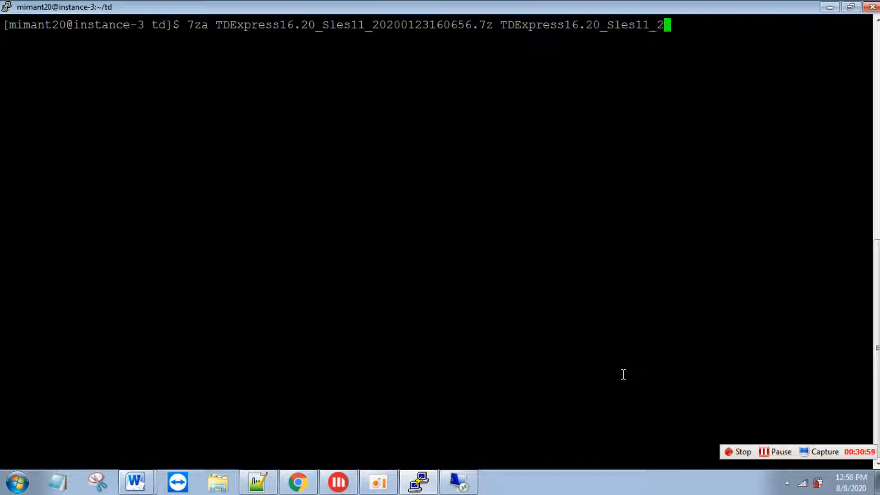
key(BackSpace)
key(BackSpace)
key(BackSpace)
key(BackSpace)
key(BackSpace)
key(BackSpace)
key(BackSpace)
key(BackSpace)
key(BackSpace)
text(/home/mimant20/)
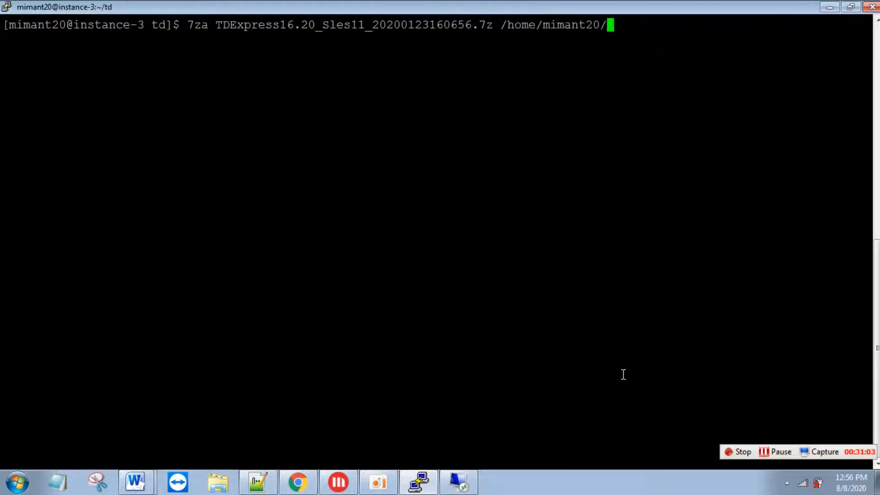
text(td/)
key(Return)
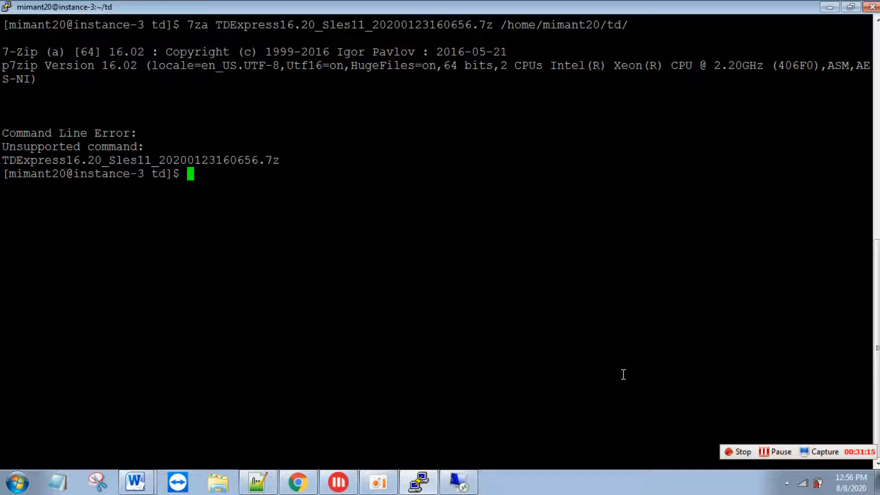
click(769, 450)
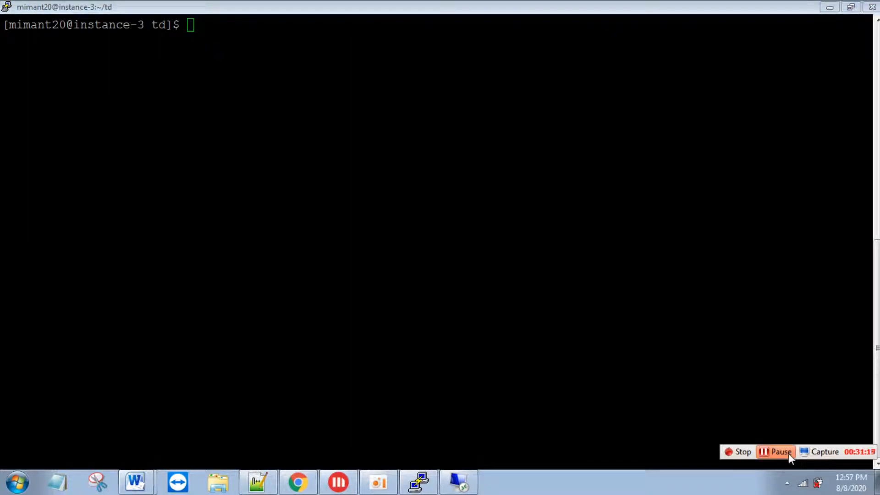
- Rerun 7za with the e option on TDExpress16.20_Sles11_20200123160656.7z
click(630, 328)
key(Up)
key(Up)
text(TDExpress16.20_Sles11_20200123160656.7z /home/mimant20/td/)
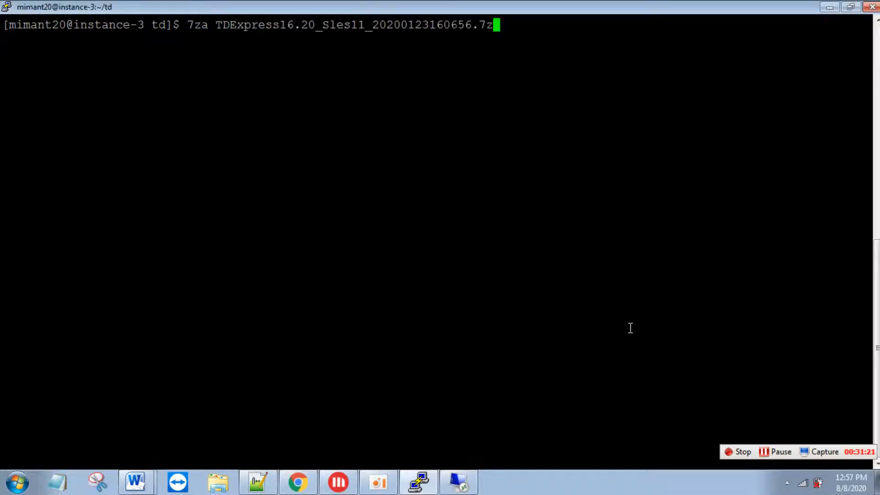
key(Left)
key(Left)
key(Left)
key(Left)
key(Left)
key(Left)
key(Left)
key(Left)
key(Left)
key(Left)
key(Left)
key(Left)
key(Left)
key(Left)
key(Left)
key(Left)
key(Left)
key(Left)
key(Left)
key(Left)
key(Left)
key(Left)
key(Left)
key(Left)
key(Left)
key(Left)
key(Left)
key(Left)
key(Left)
key(Left)
key(Left)
key(Left)
key(Left)
key(Left)
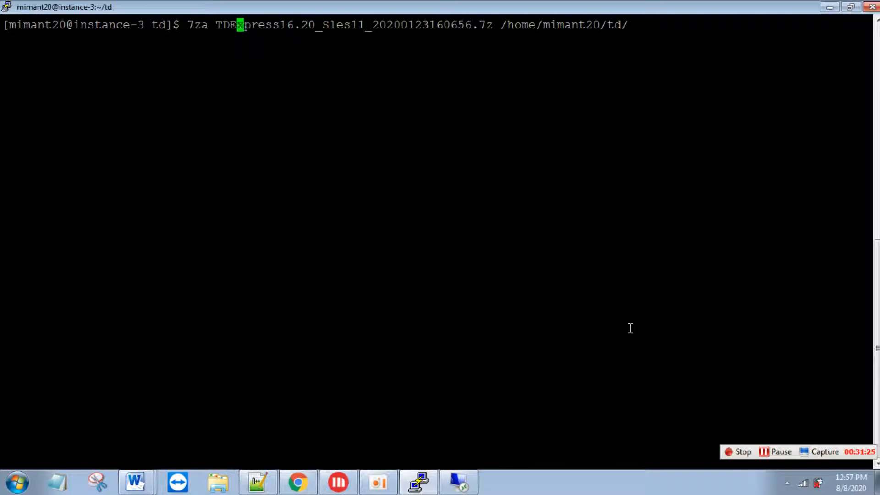
text(e)
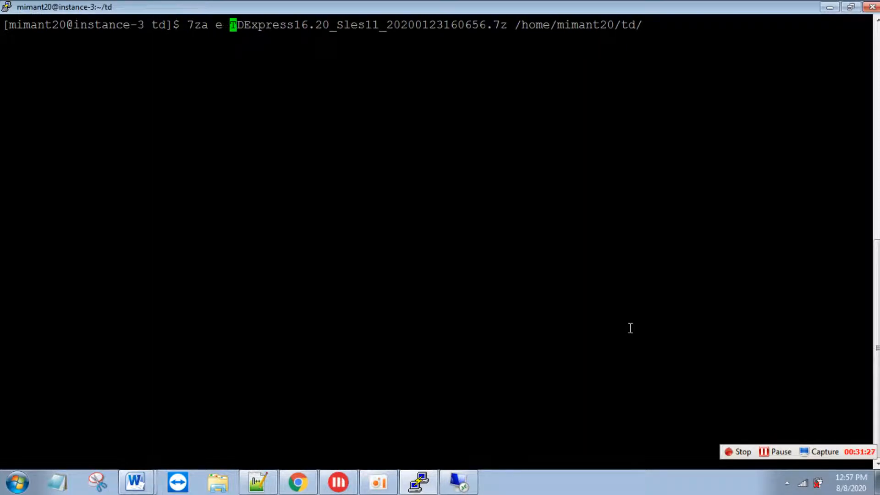
key(Return)
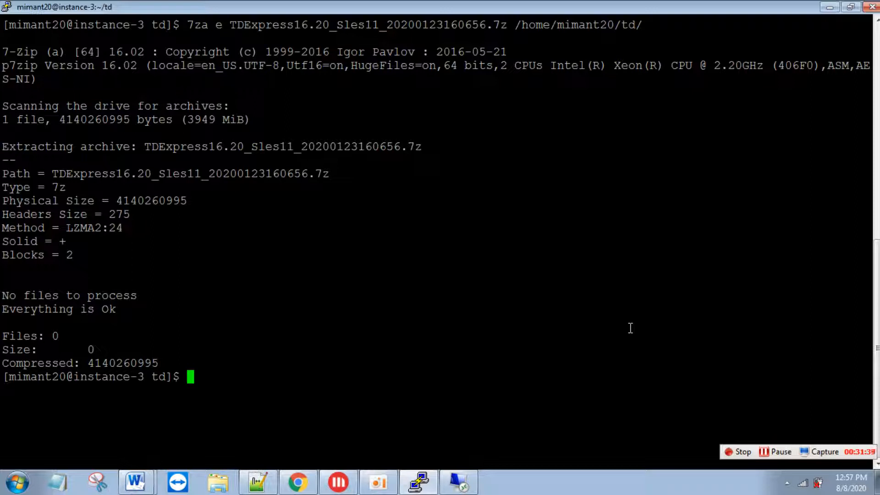
- Retry the extraction using -e, which fails with 'Unknown switch: -e'
text(ll)
key(Up)
key(Left)
key(Left)
key(Left)
key(Left)
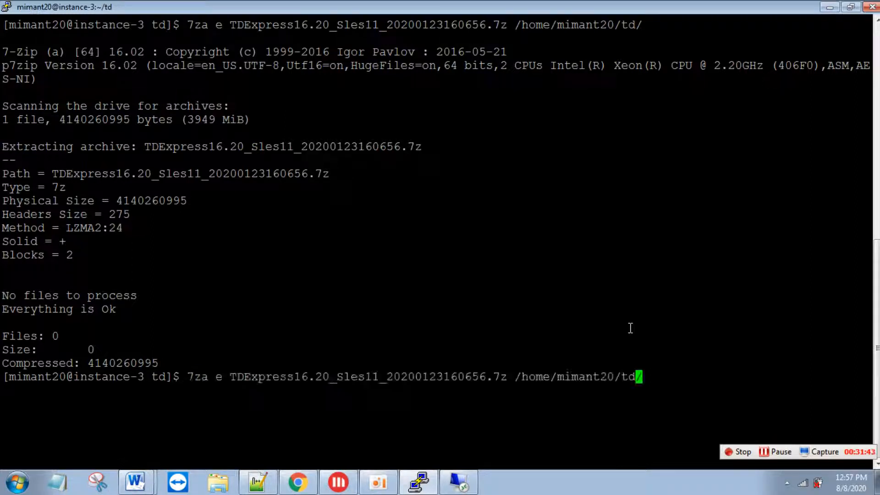
key(Left)
key(Left)
key(Left)
key(Left)
key(Left)
key(Left)
key(Left)
key(Left)
key(Left)
key(Left)
key(Left)
key(Left)
key(Left)
key(Left)
key(Left)
key(Left)
key(Left)
key(Left)
key(Left)
key(Left)
key(Left)
key(Left)
text(-)
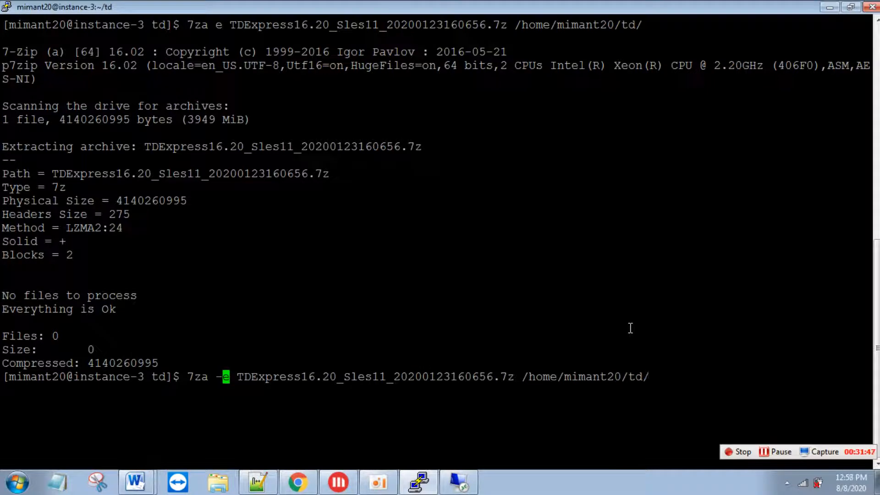
key(Return)
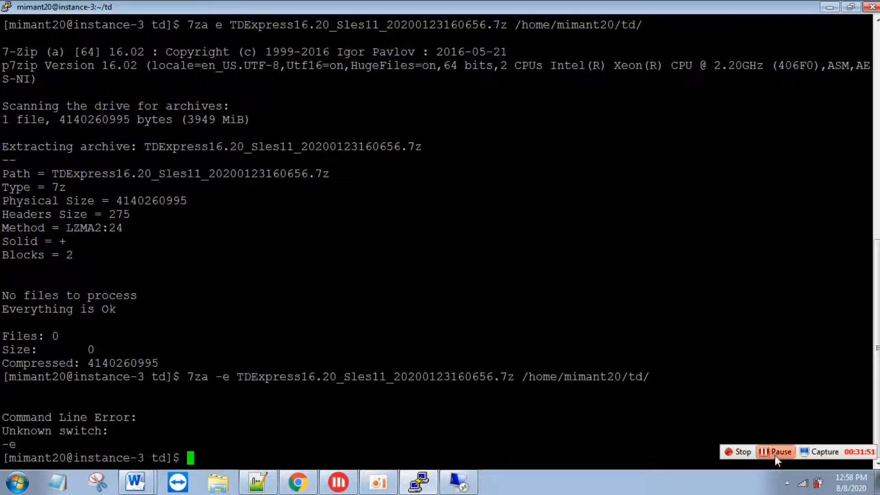
click(777, 451)
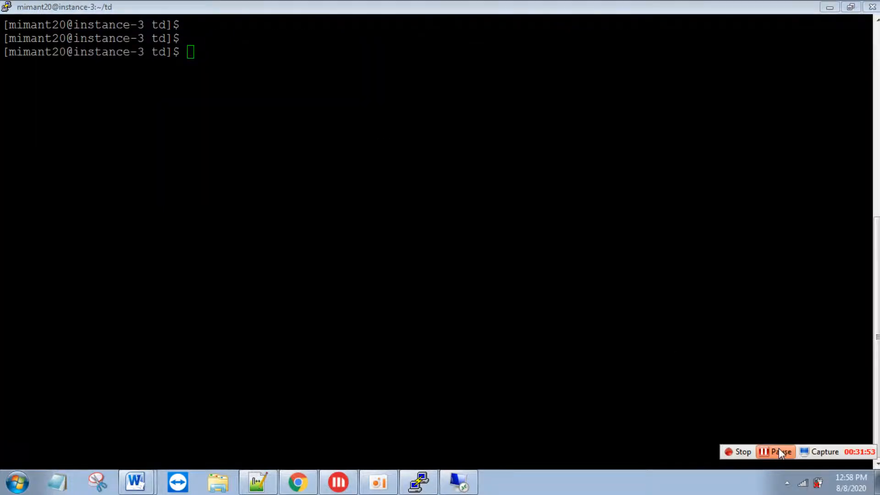
- Clear the terminal and extract TDExpress16.20_Sles11_20200123160656.7z with 7za e
click(568, 165)
text(clar)
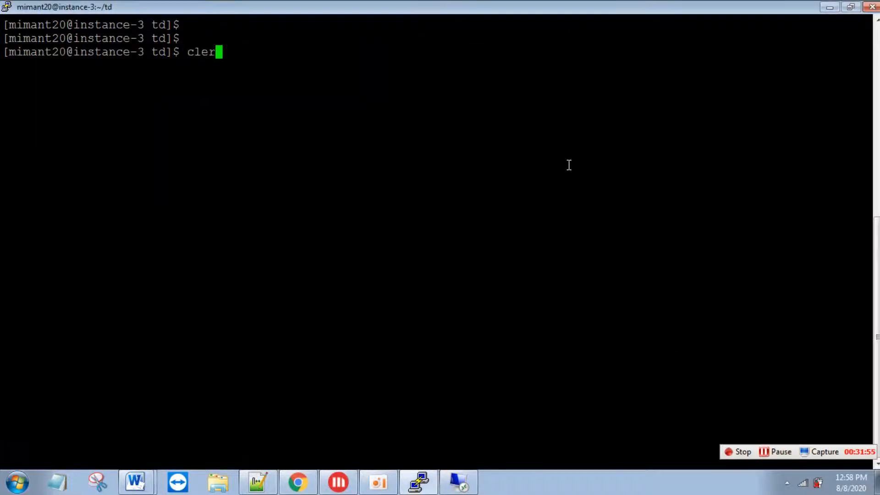
key(Up)
key(Up)
key(Up)
key(Up)
key(Up)
key(Up)
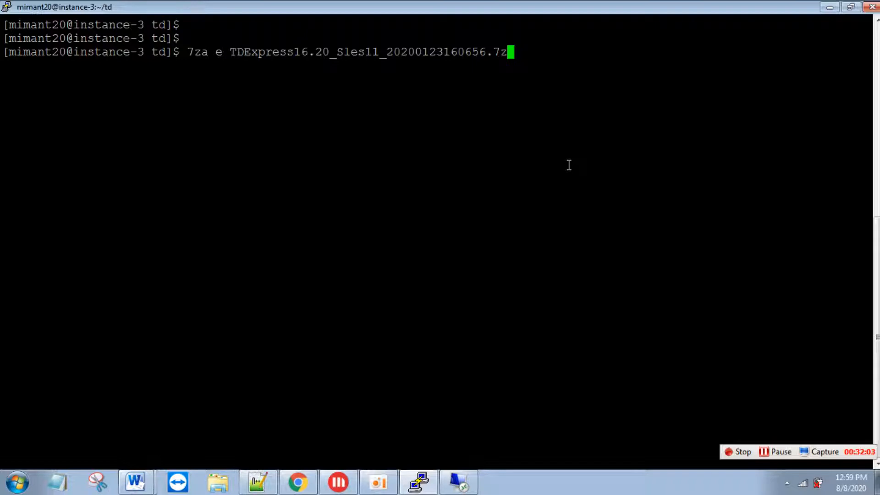
key(Return)
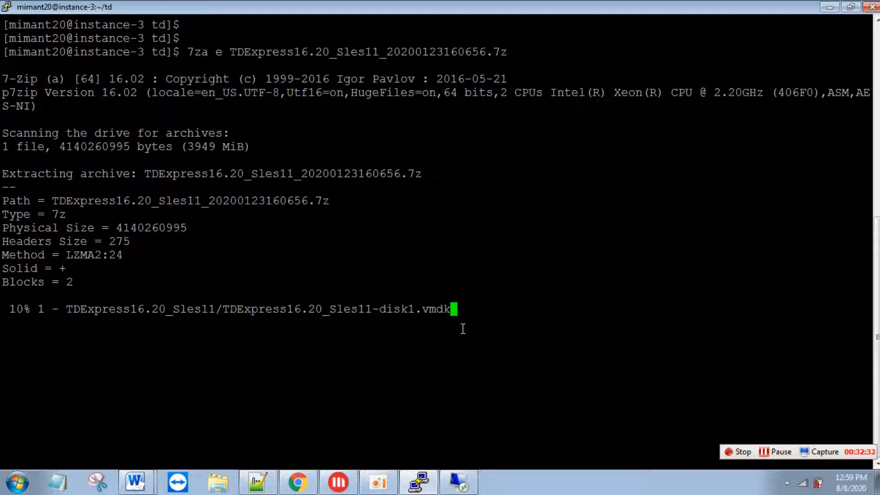
click(776, 452)
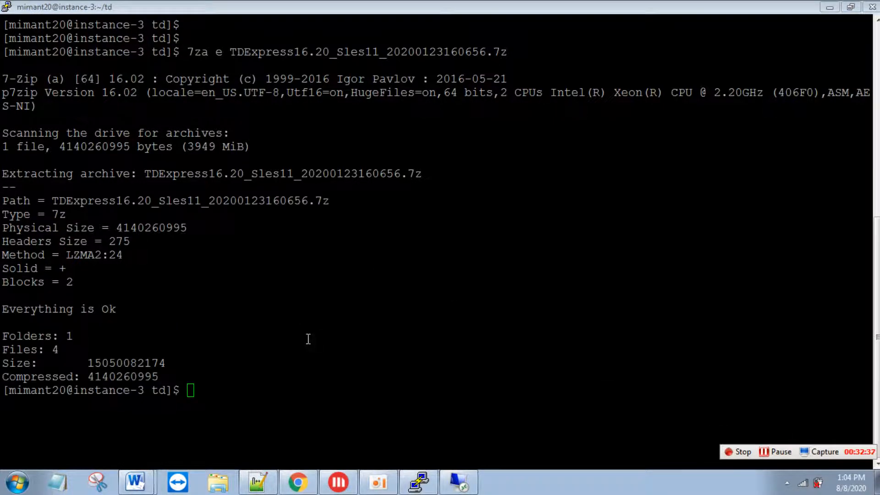
- List the extracted files with ls -lrt and review the disk1–disk3 vmdk files and the .vmx file
click(308, 339)
text(ls -lrt)
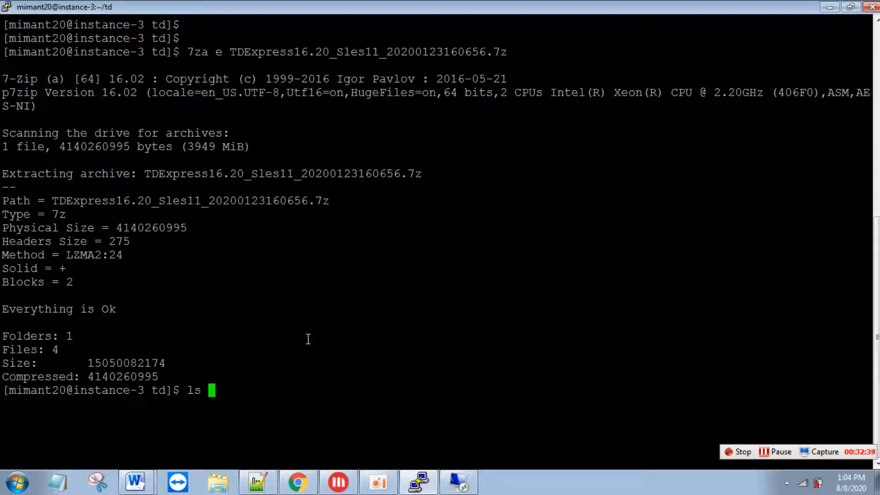
key(Return)
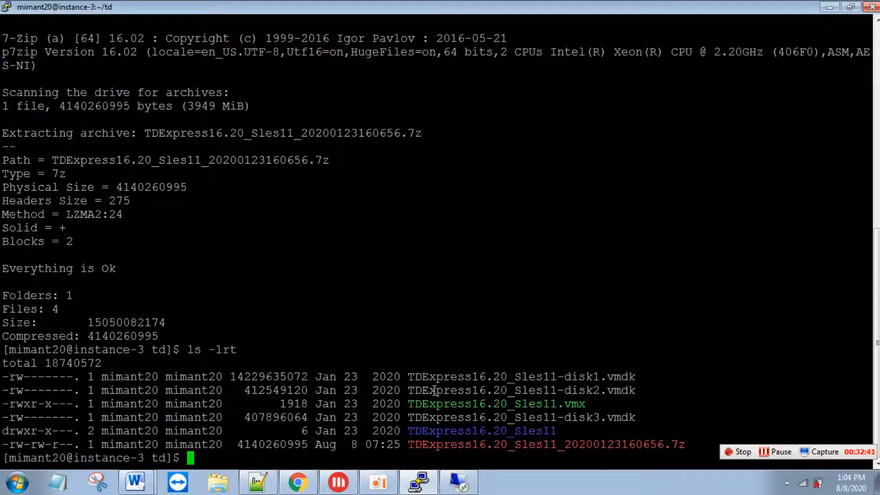
drag(572, 376, 409, 400)
click(604, 414)
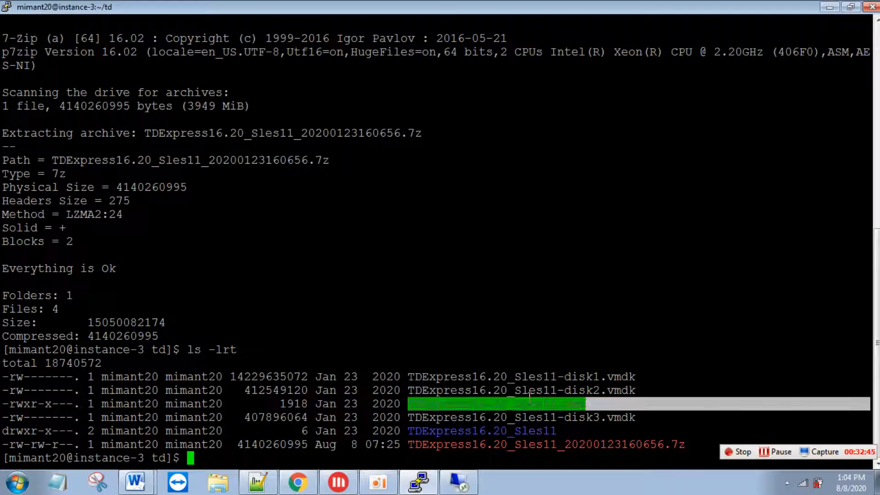
click(511, 402)
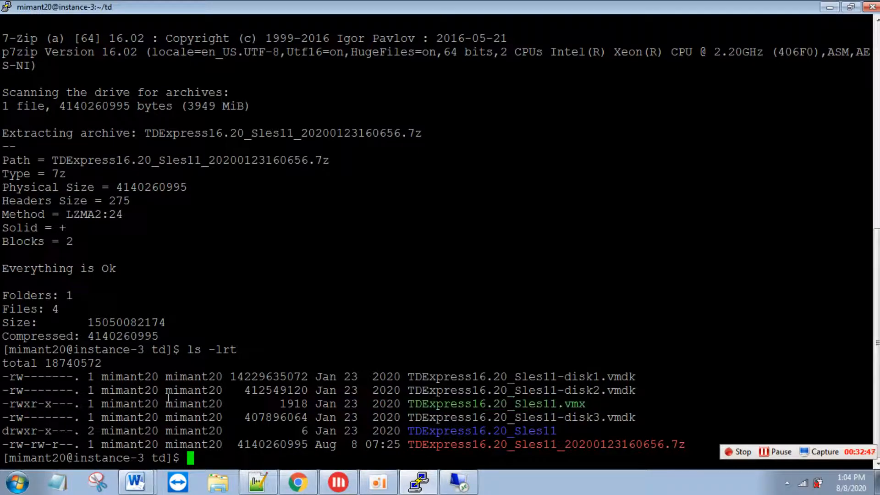
drag(231, 377, 305, 379)
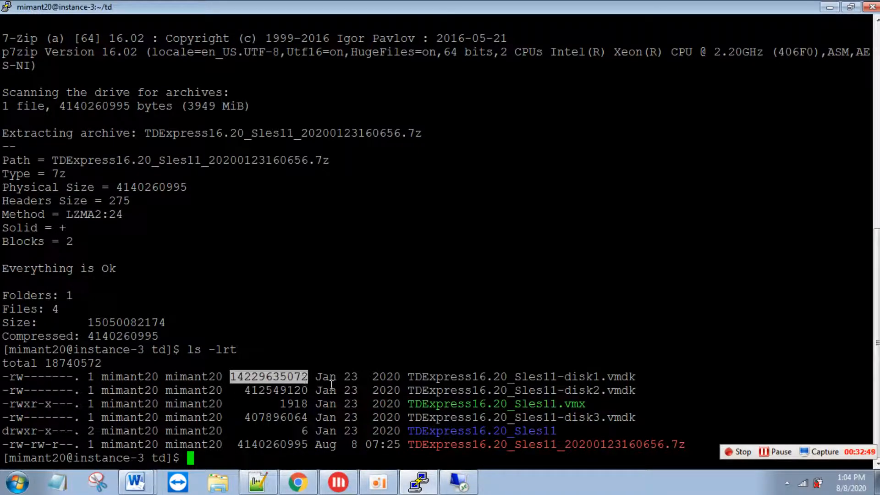
drag(646, 418, 6, 383)
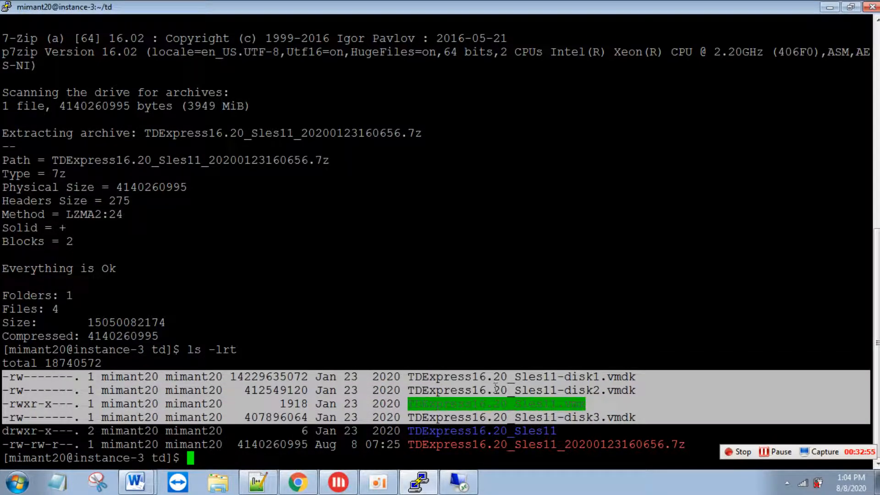
- Switch to the remote desktop session showing Oracle VM VirtualBox Manager
click(457, 486)
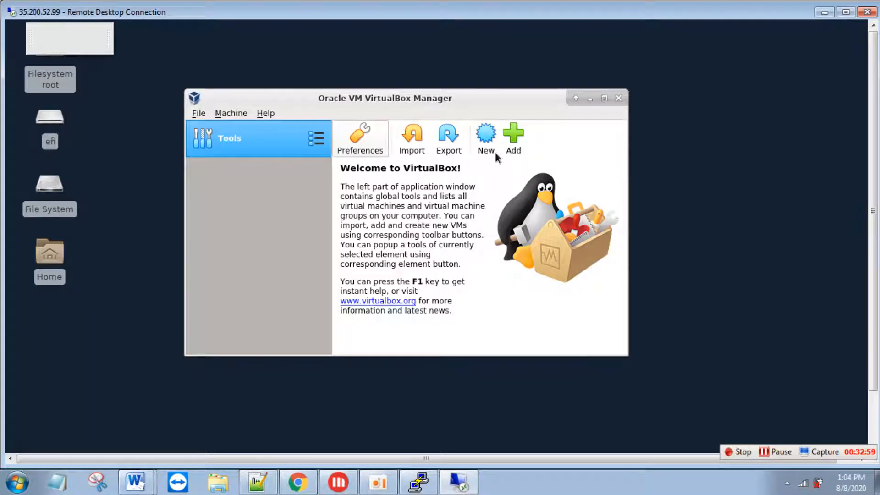
click(200, 115)
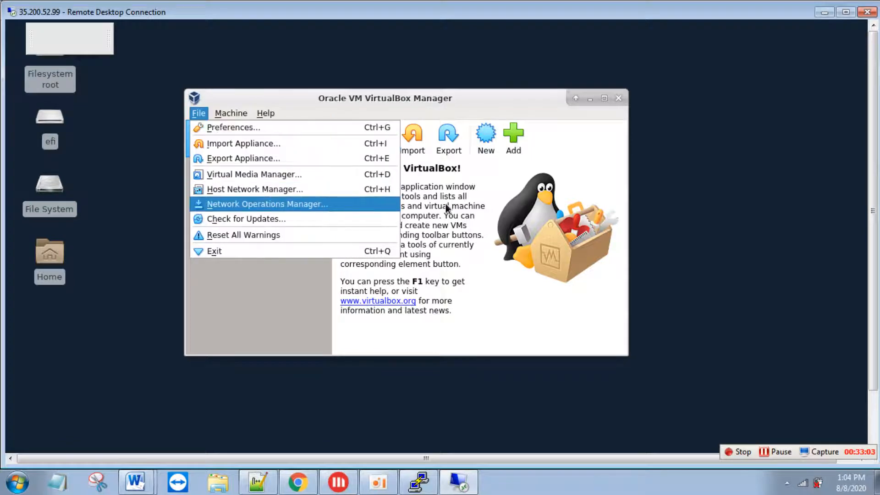
click(489, 143)
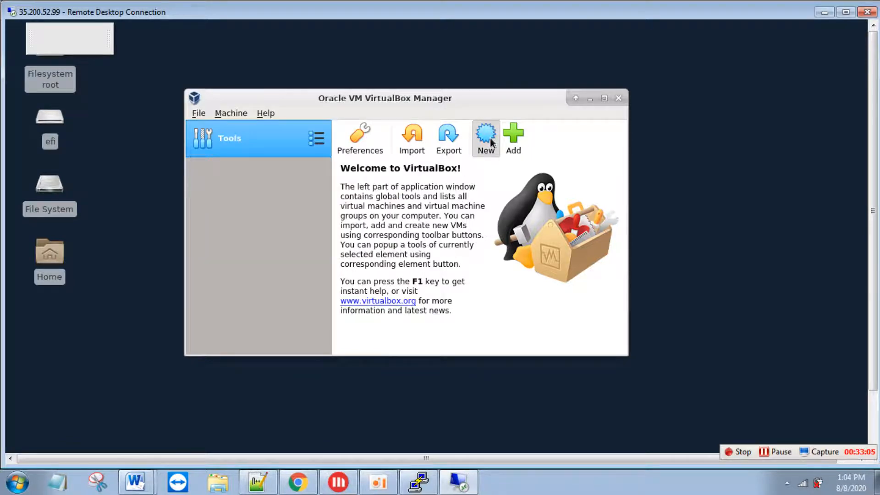
- Start a new VM named td with type Linux and version openSUSE (64-bit)
click(487, 138)
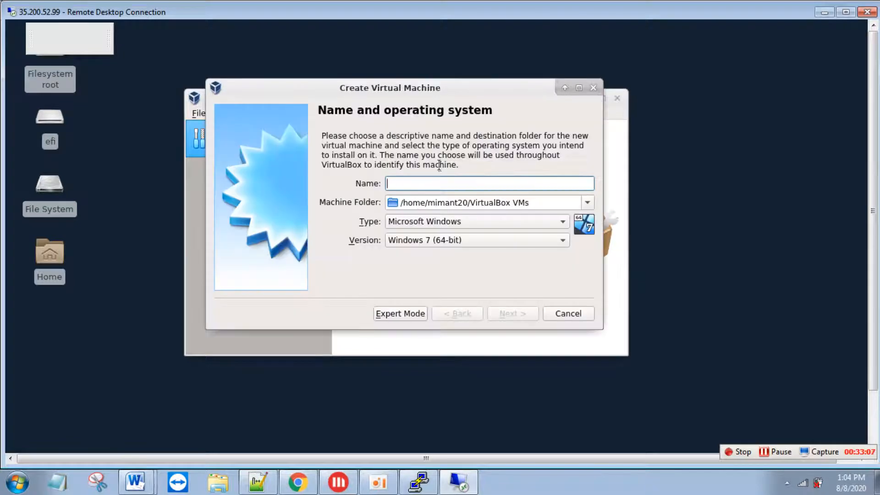
text(td)
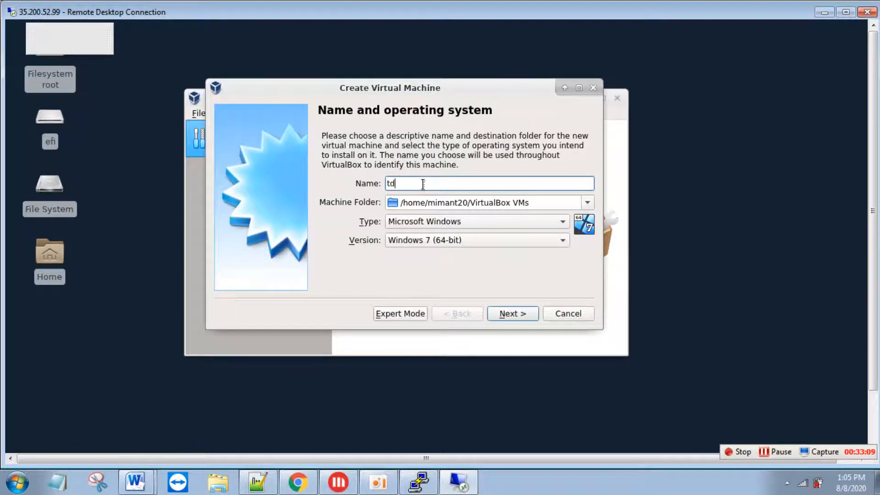
click(432, 221)
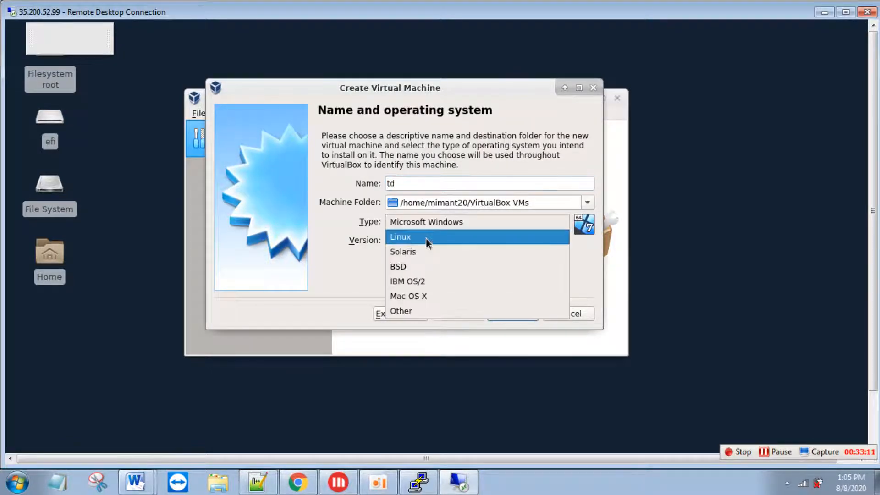
click(426, 237)
click(431, 243)
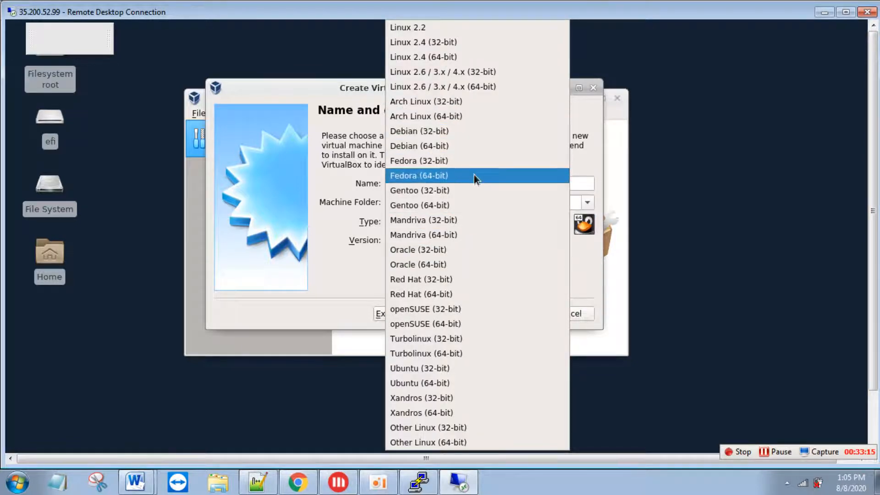
click(466, 325)
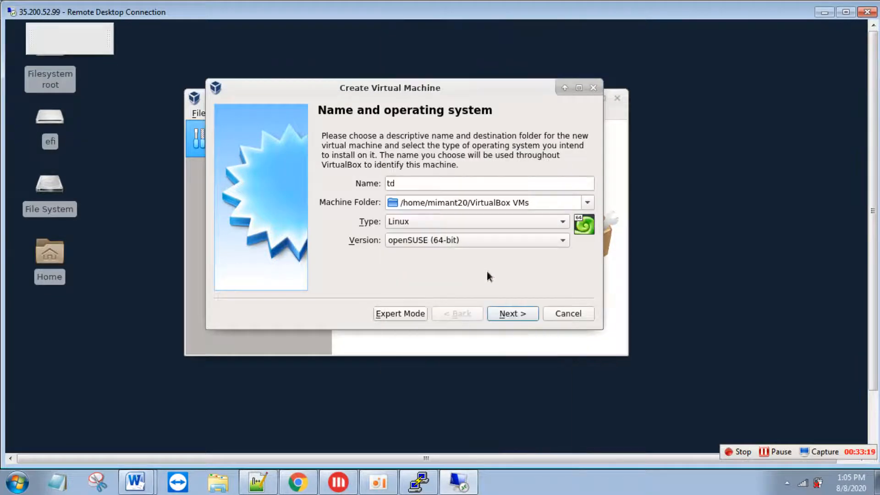
- Give the td VM 9039 MB of memory and create it without a virtual hard disk
click(512, 314)
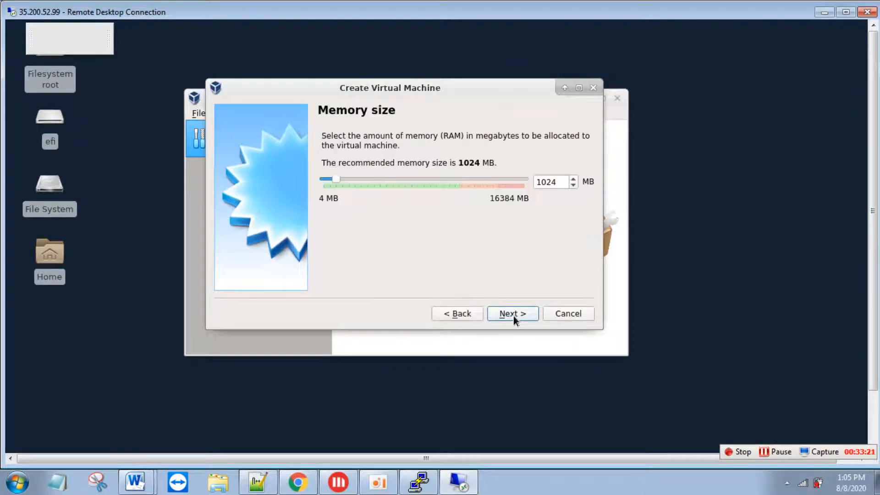
drag(337, 179, 435, 181)
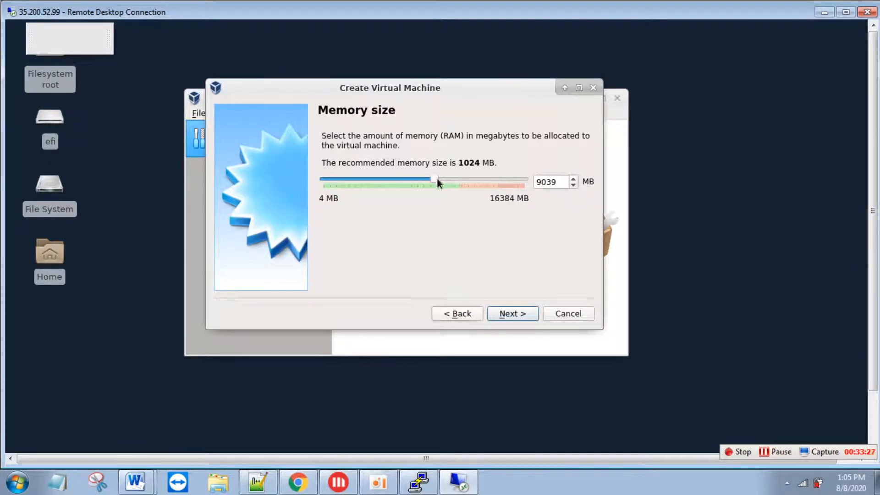
click(507, 313)
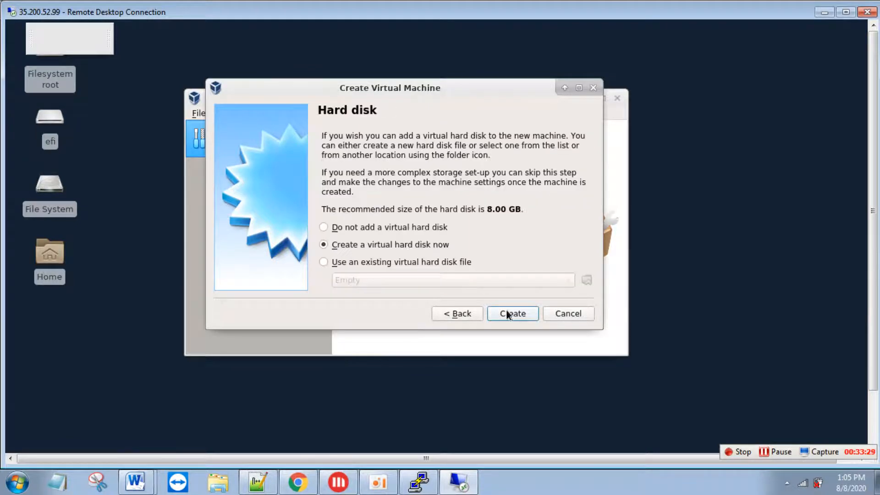
click(378, 228)
click(504, 314)
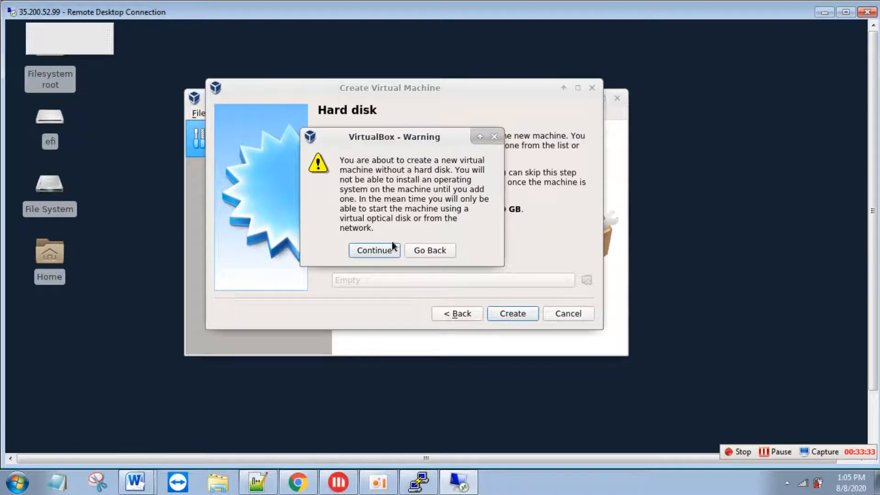
click(380, 251)
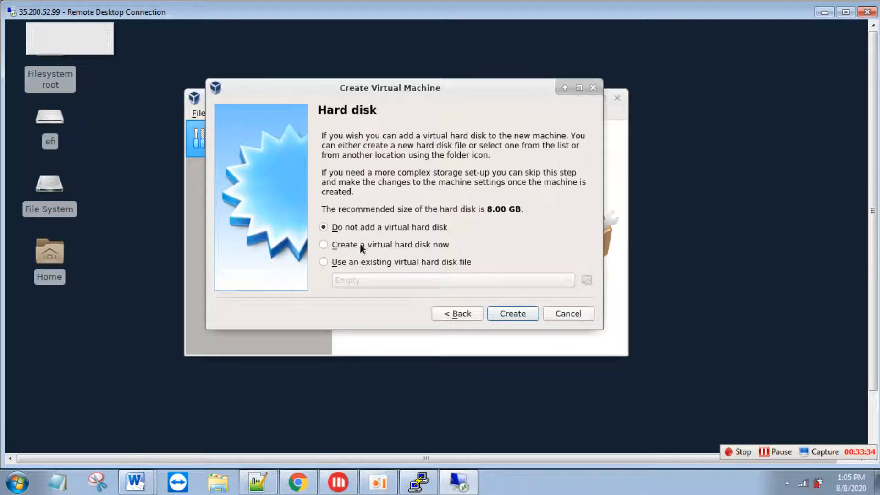
click(521, 320)
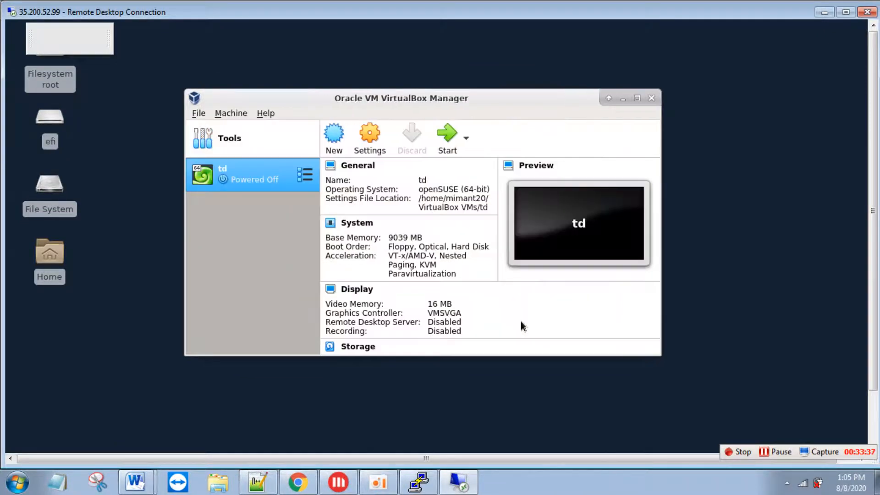
- In td's storage settings, remove the IDE and SATA controllers and add a SCSI controller
right_click(249, 172)
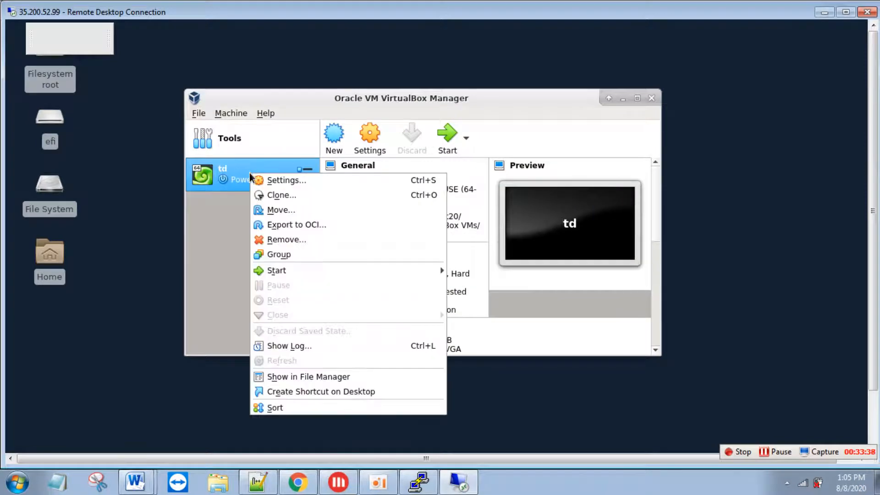
click(274, 181)
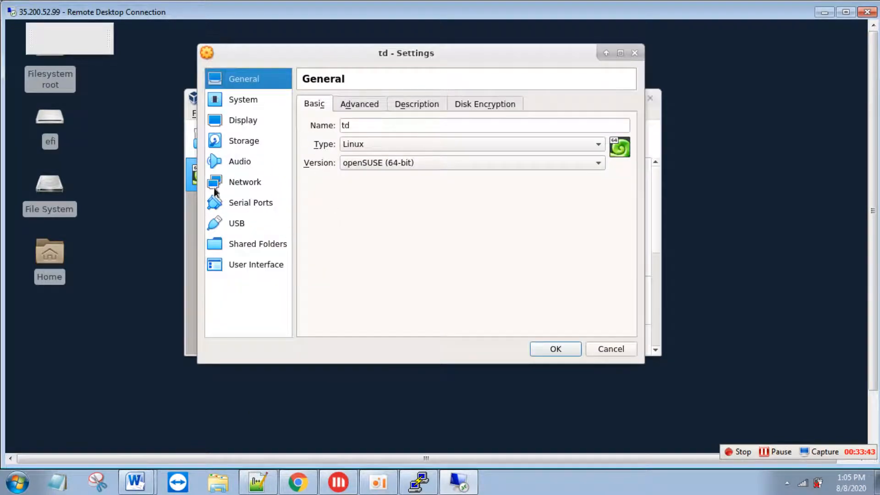
click(259, 184)
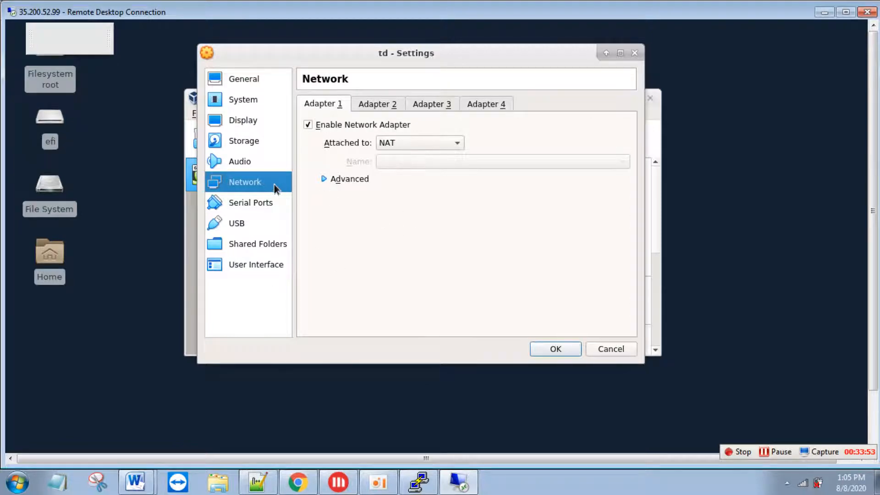
click(251, 144)
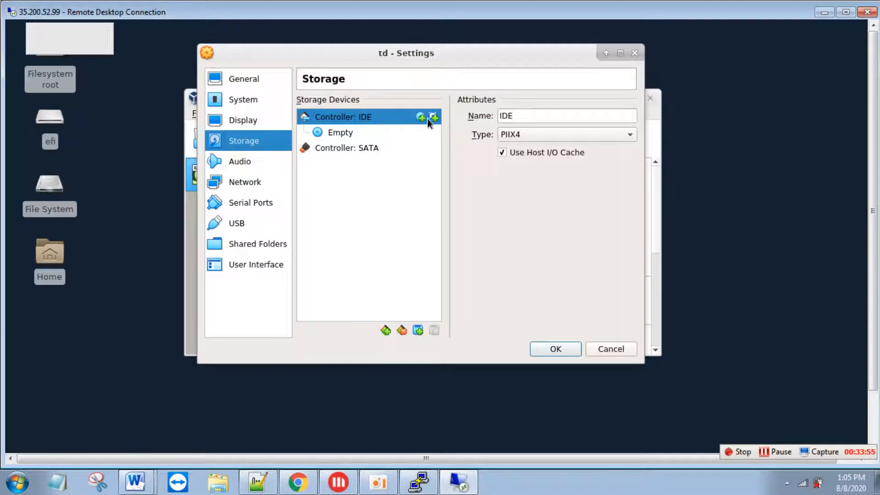
right_click(404, 117)
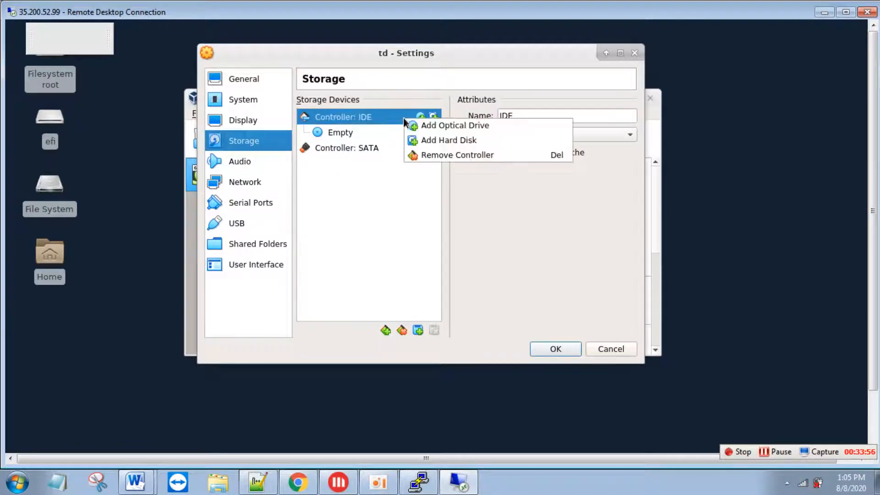
click(436, 153)
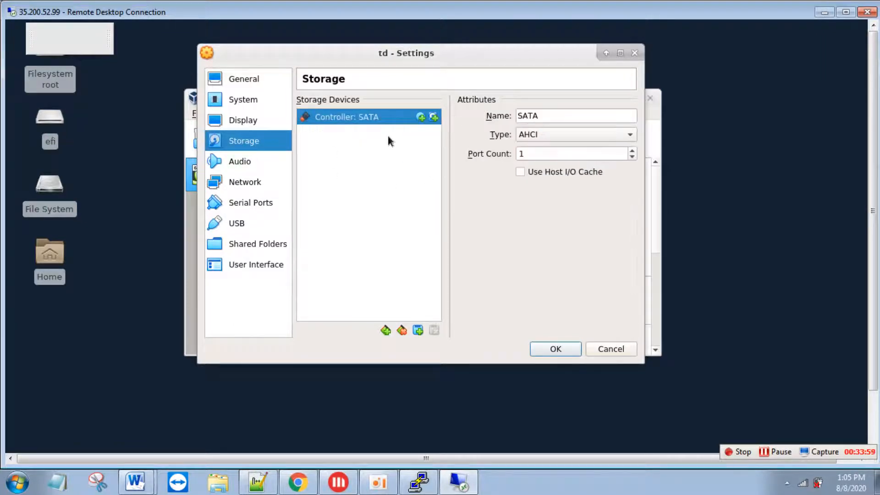
right_click(375, 119)
click(411, 159)
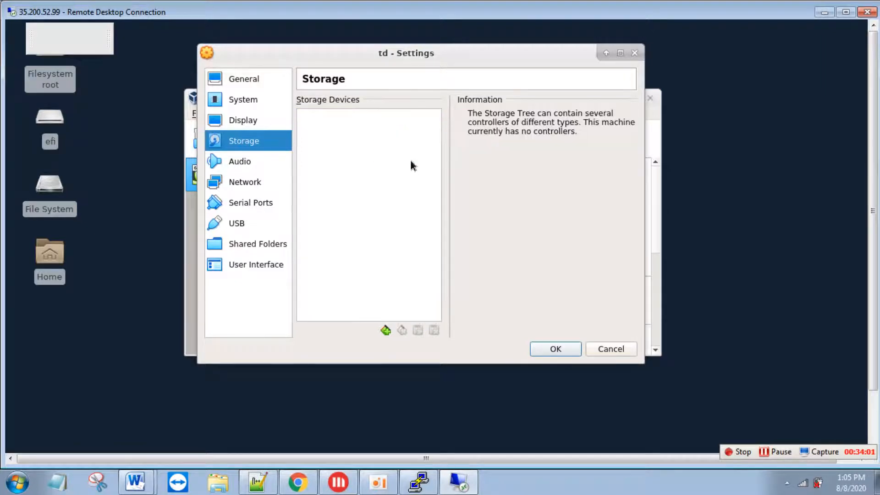
click(385, 330)
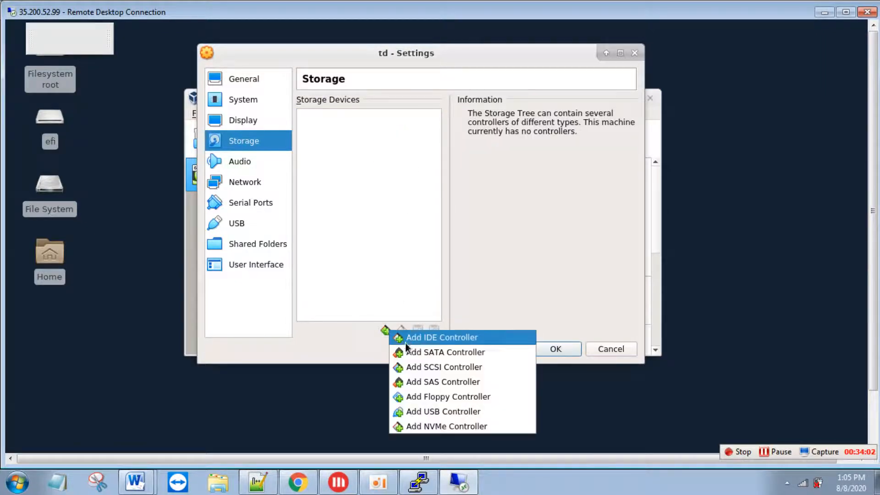
click(412, 367)
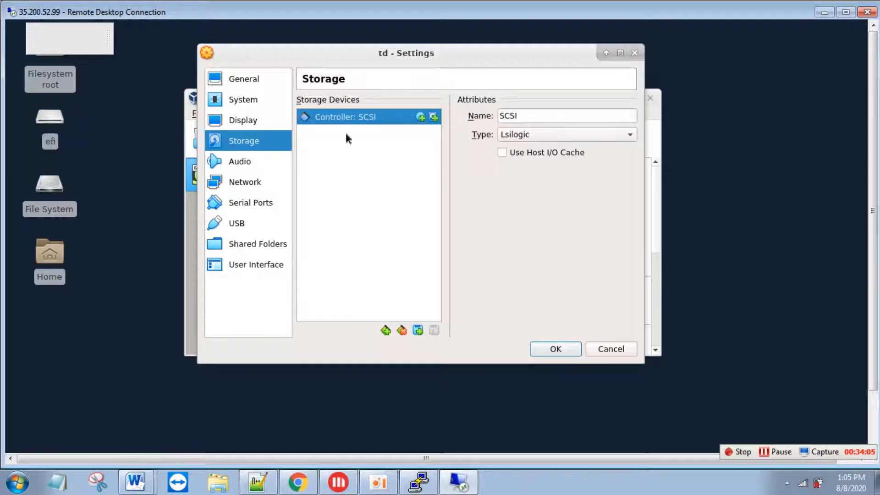
- Register the TDExpress16.20_Sles11 disk1, disk2 and disk3 vmdk files from /home/mimant20/td
click(432, 118)
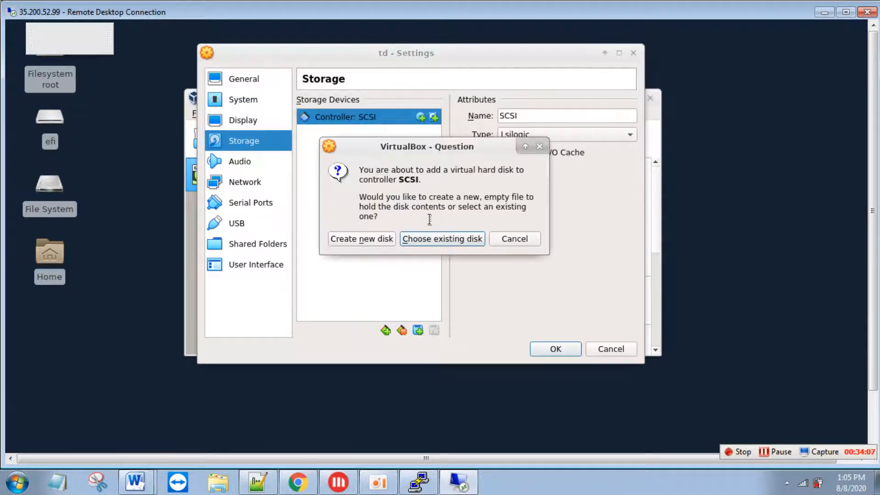
click(447, 239)
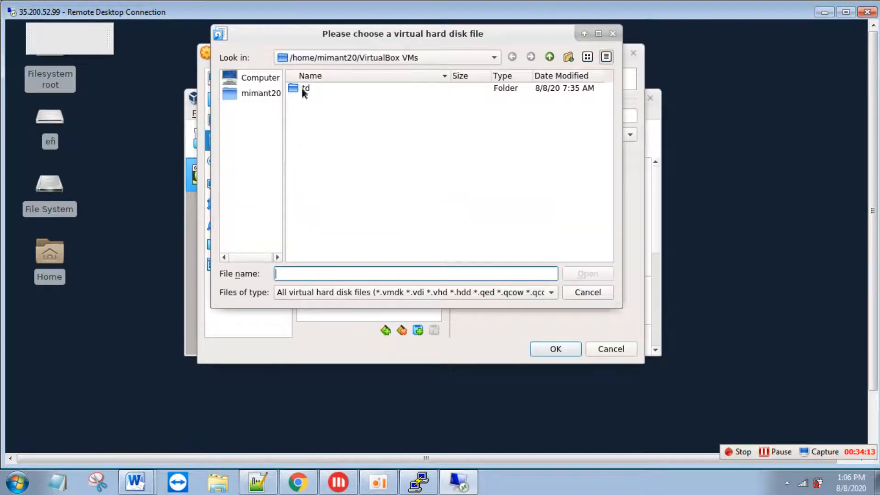
click(270, 92)
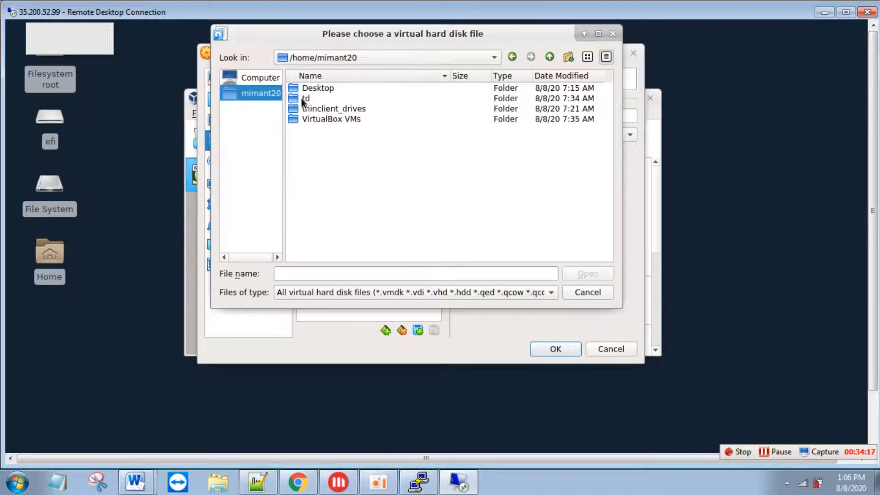
double_click(307, 101)
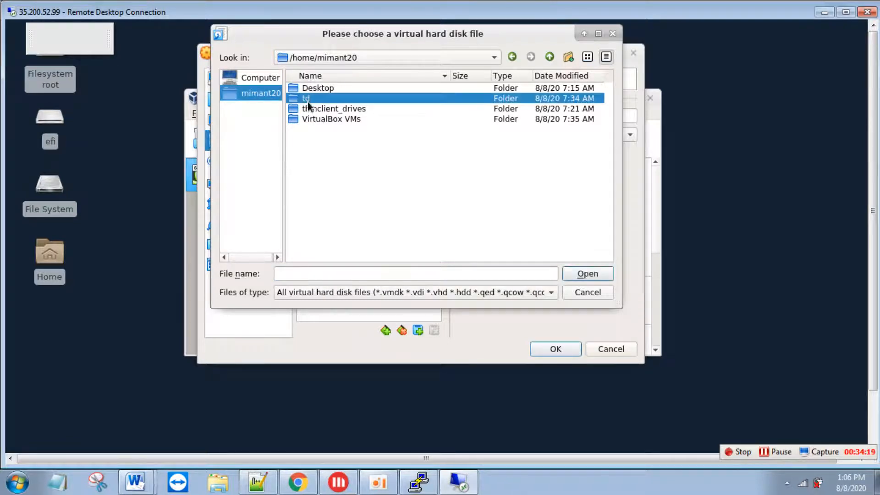
click(370, 98)
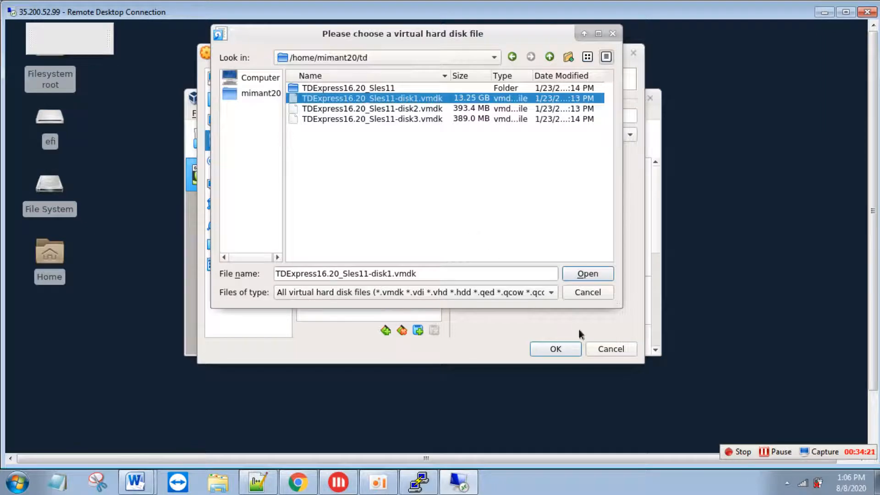
click(590, 273)
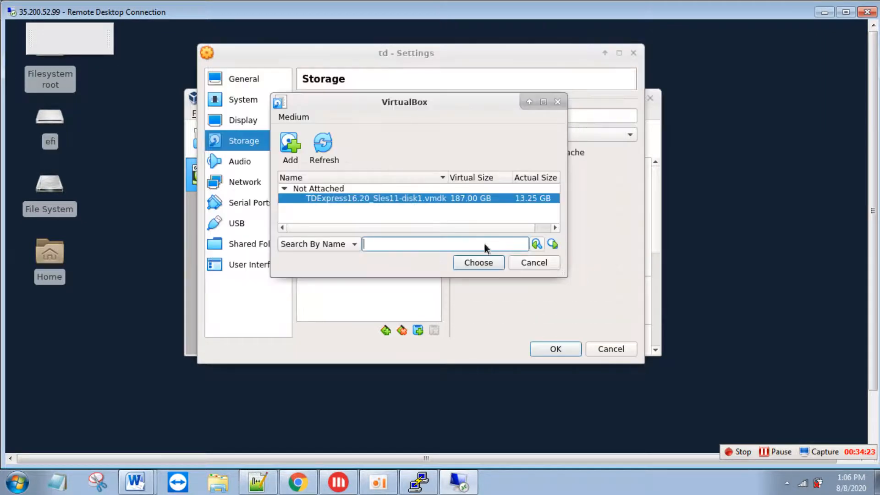
click(293, 147)
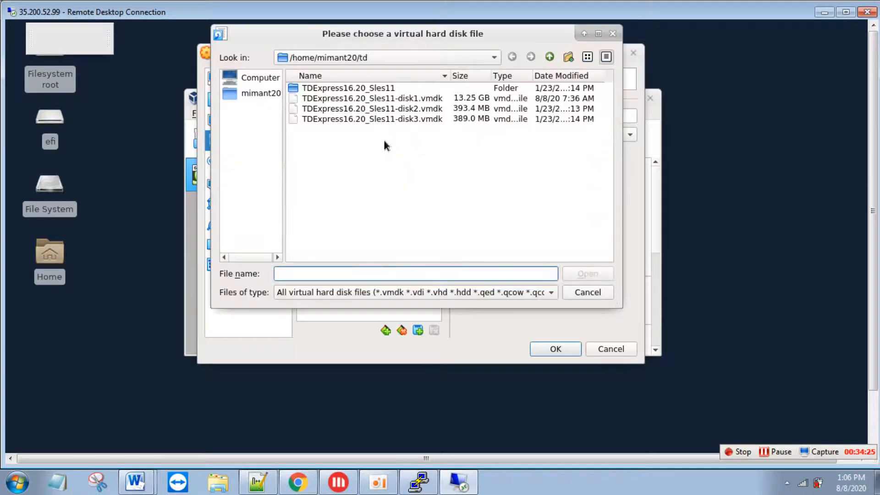
click(389, 110)
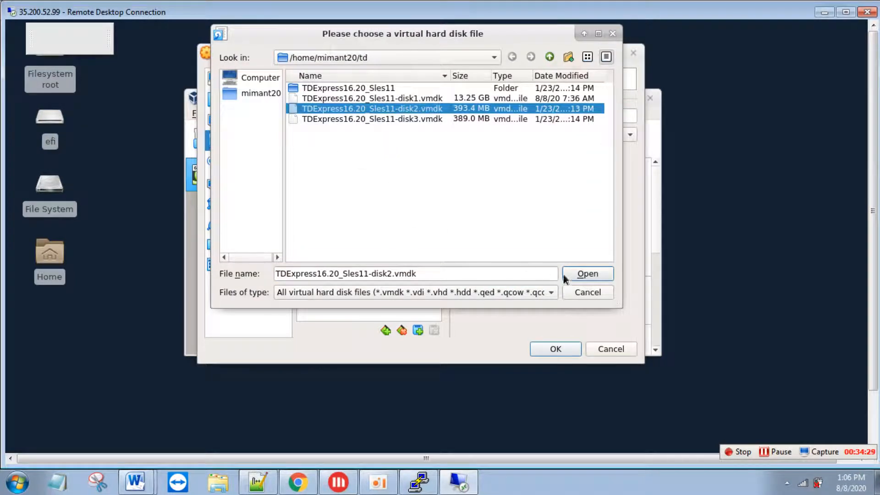
click(596, 274)
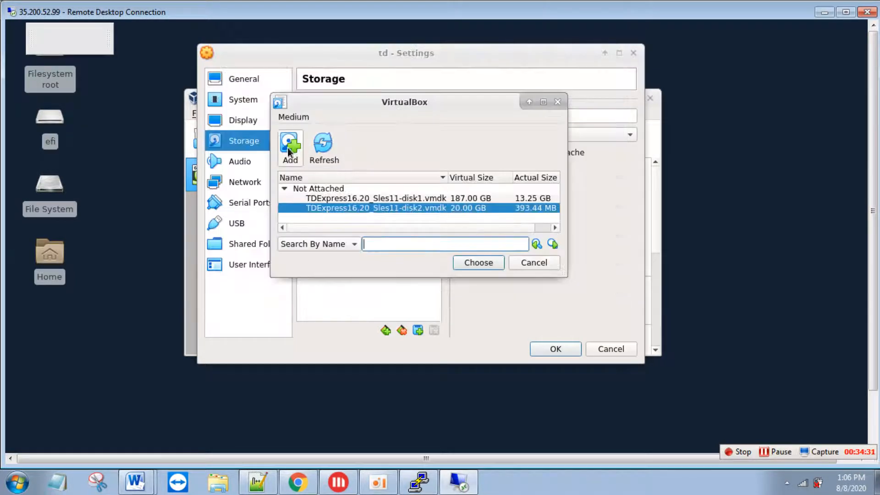
click(288, 147)
click(383, 120)
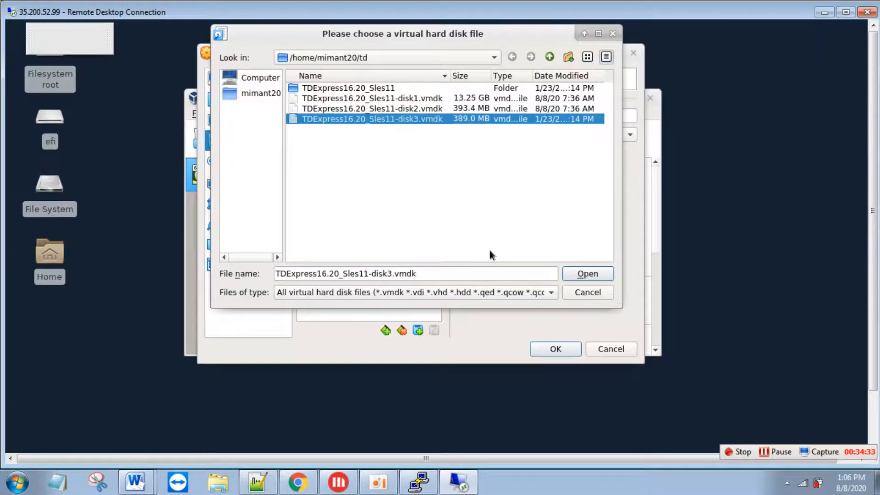
click(585, 274)
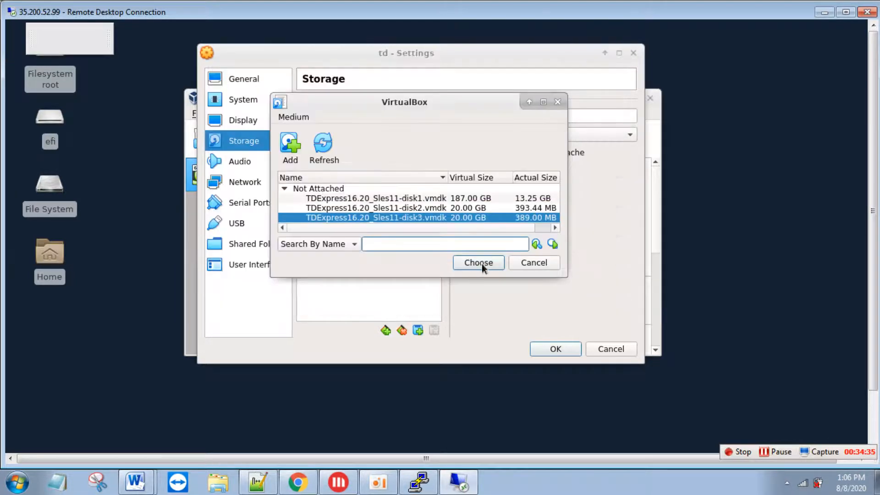
- Attach disk1, disk2 and disk3 to the td VM's SCSI controller
click(421, 199)
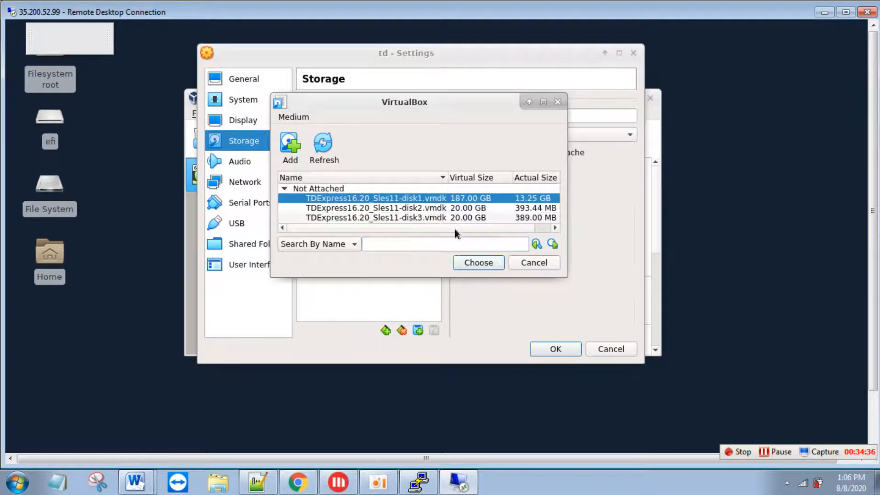
click(469, 263)
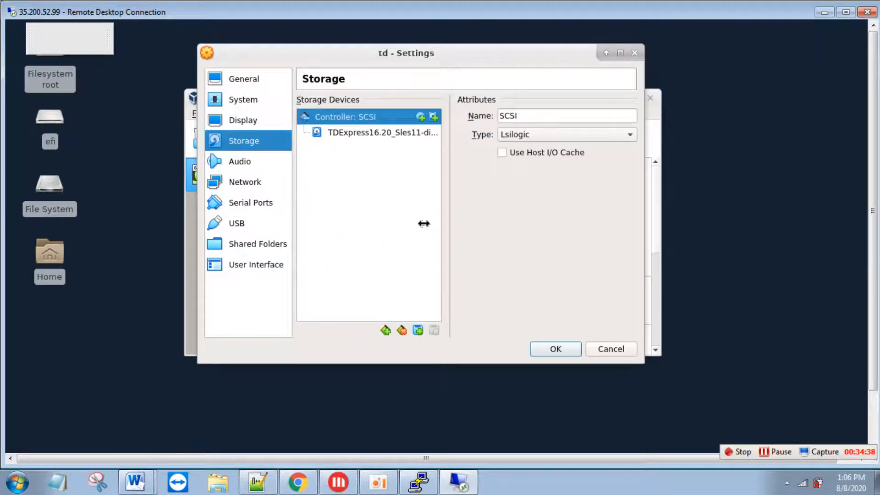
click(433, 117)
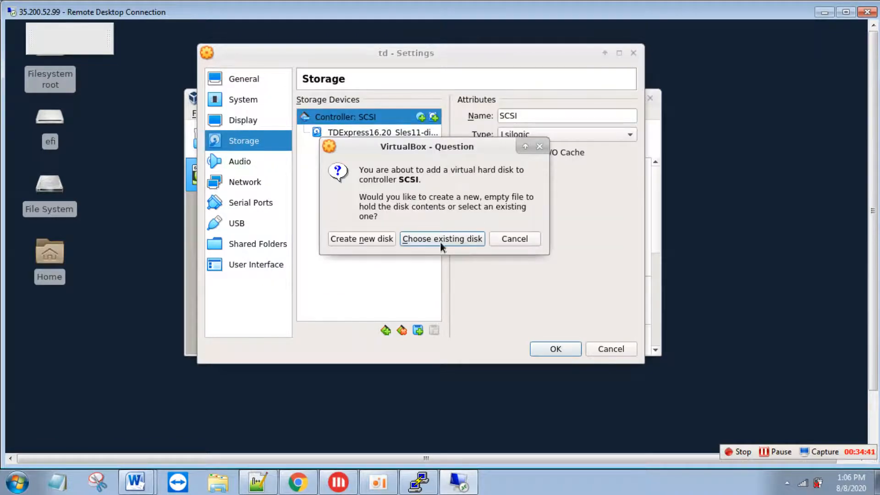
click(440, 239)
click(403, 205)
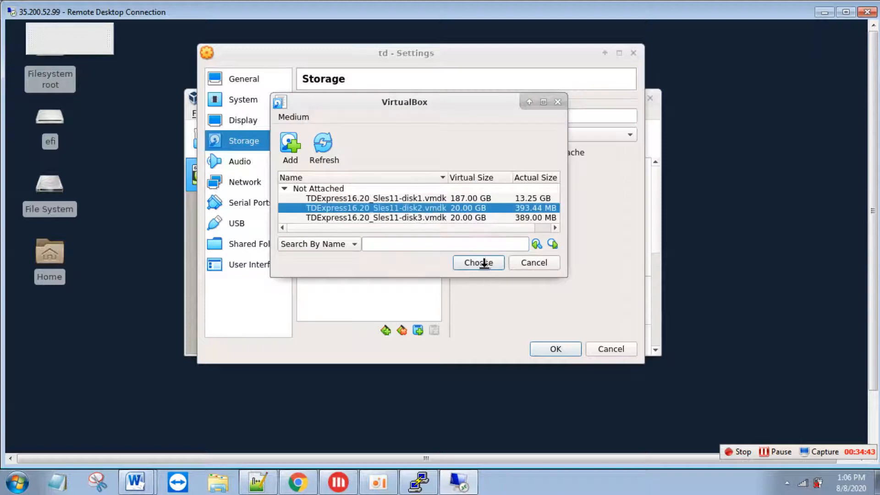
click(478, 263)
click(433, 117)
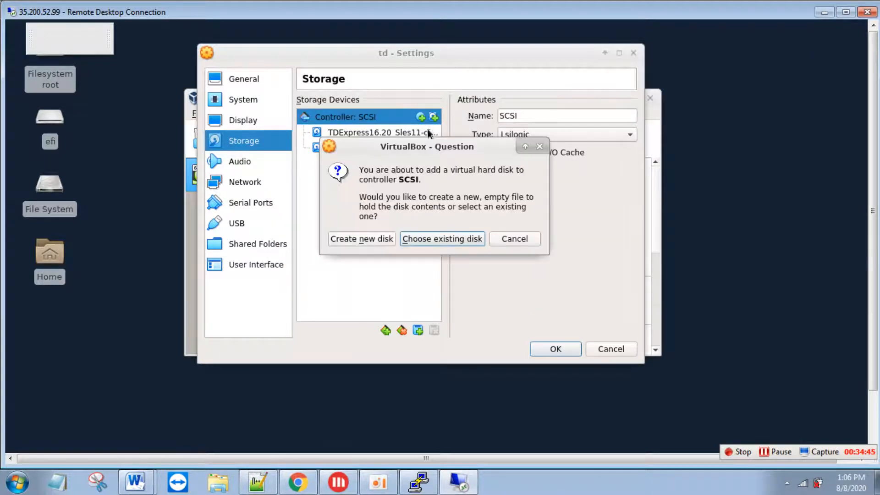
click(434, 241)
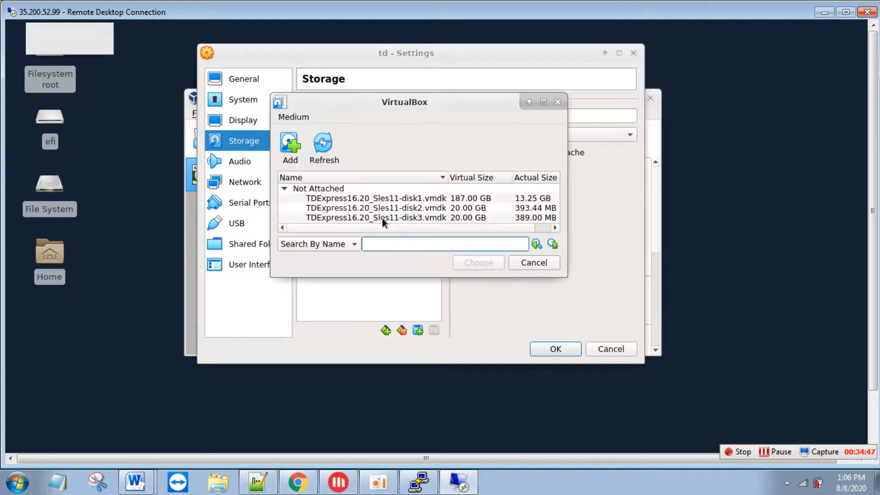
click(382, 217)
click(493, 264)
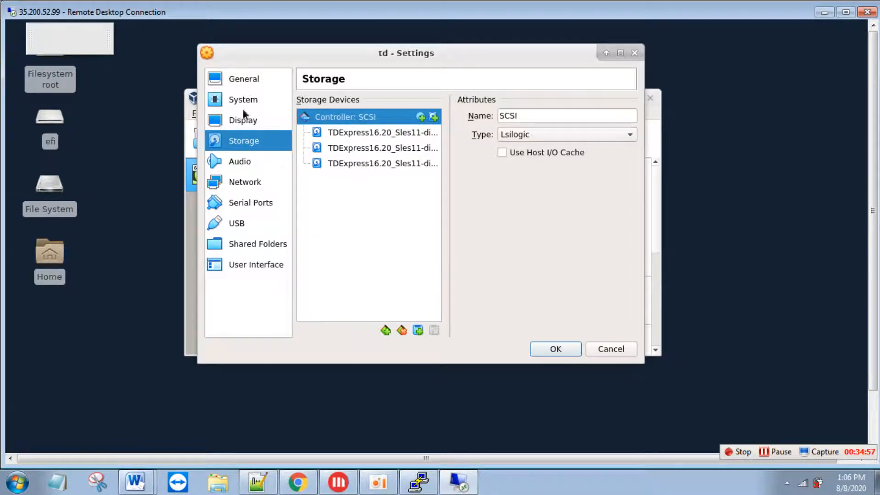
- Start the td virtual machine and arrange its window beside the VirtualBox Manager
click(241, 182)
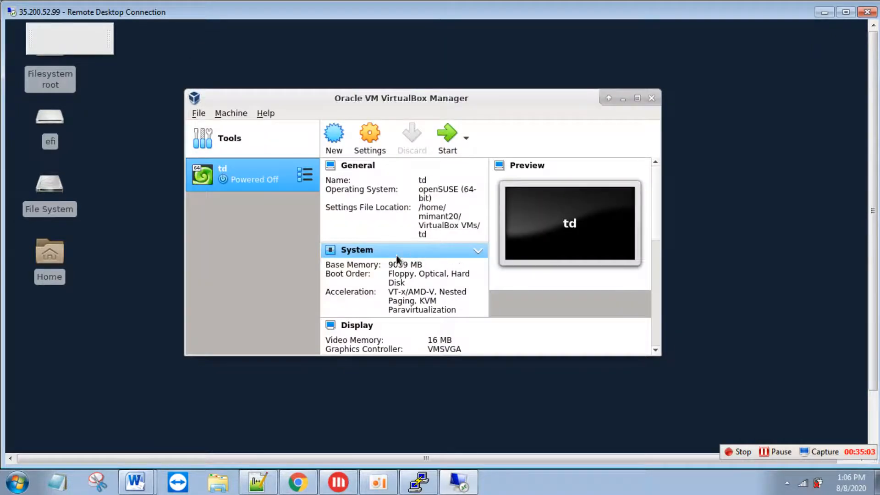
click(445, 138)
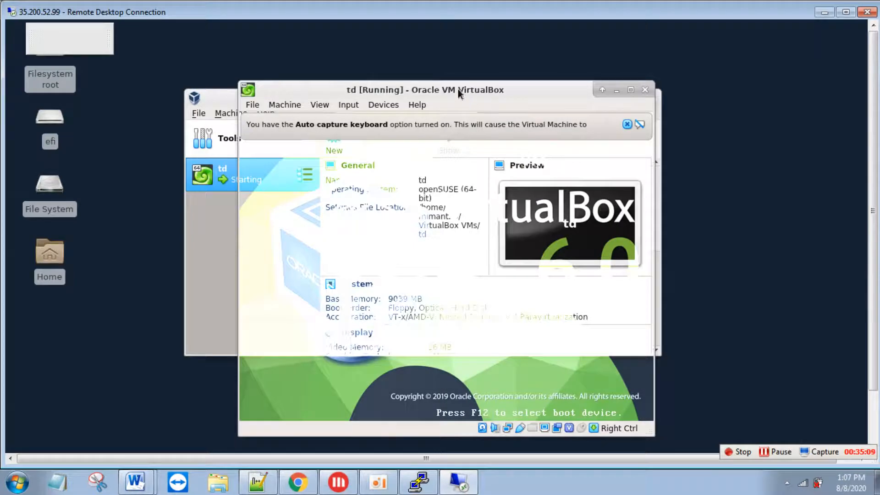
drag(456, 80, 570, 72)
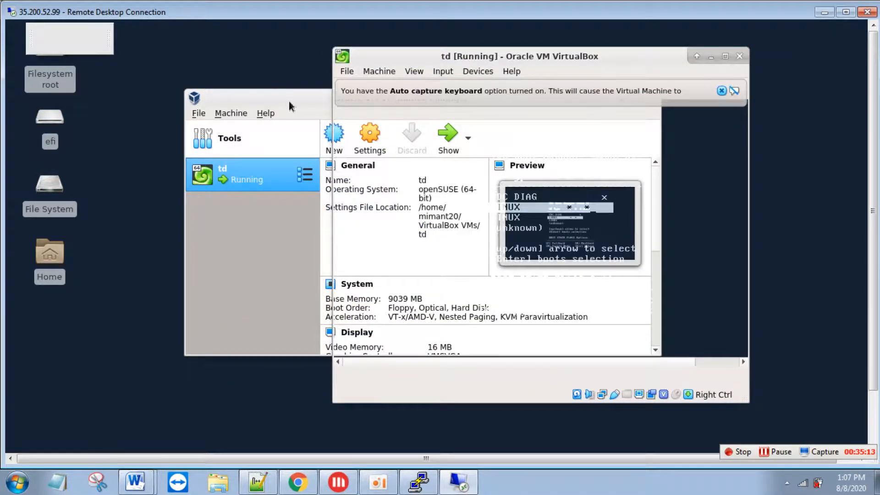
click(246, 96)
drag(246, 96, 111, 96)
click(565, 62)
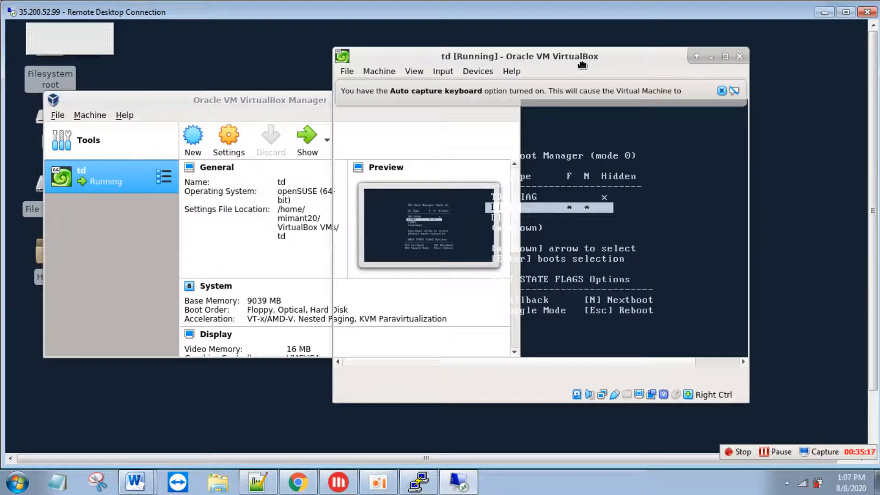
drag(584, 57, 687, 72)
drag(397, 99, 360, 105)
click(687, 202)
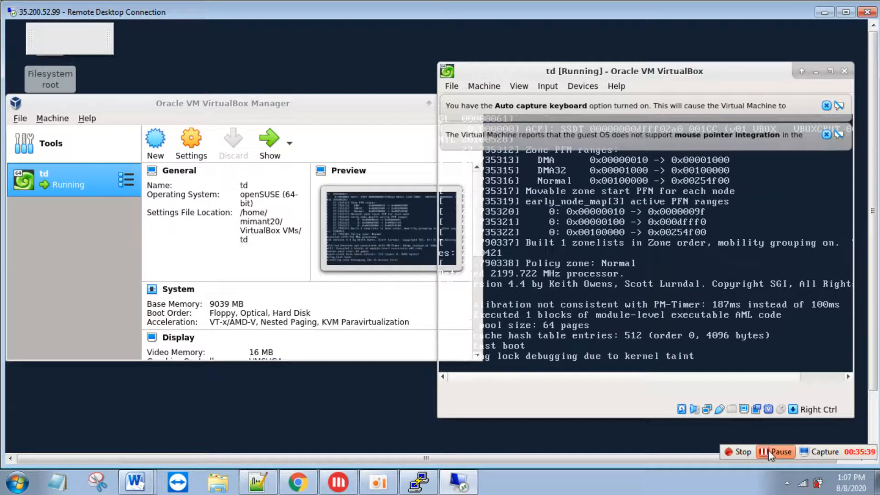
click(768, 450)
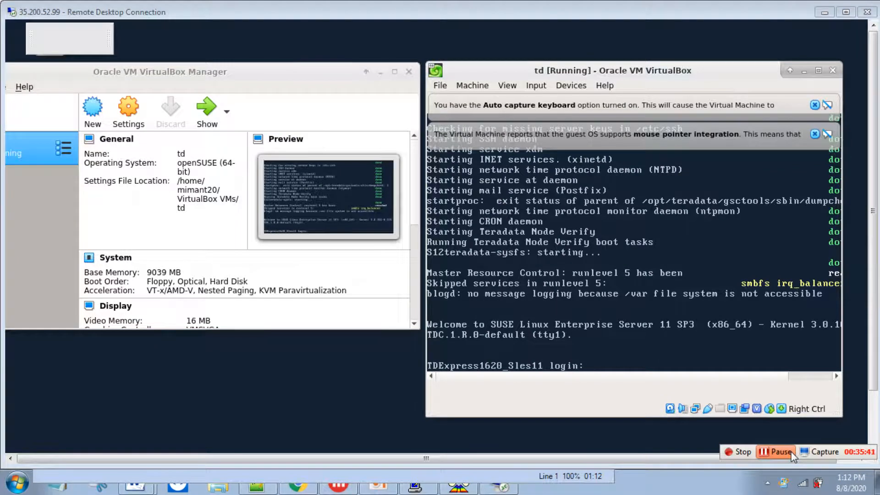
- Log in to the VM console as root and run pdestate -a to check the database state
click(619, 300)
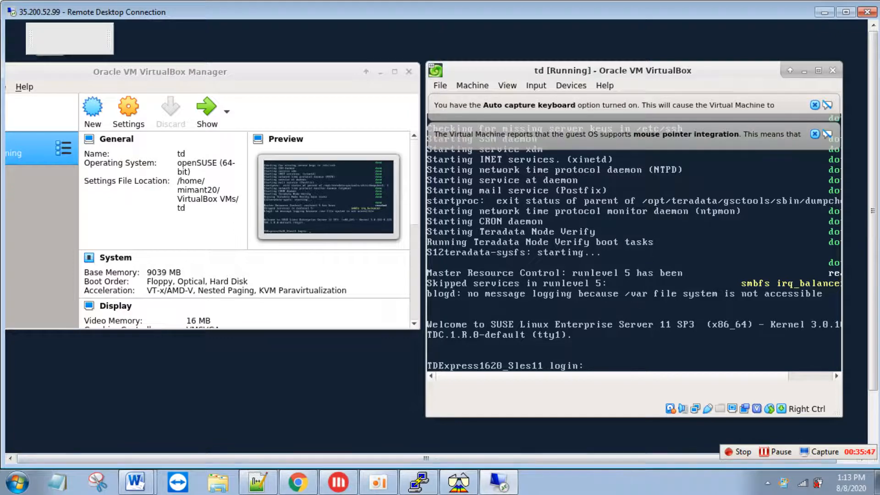
text(root)
key(Return)
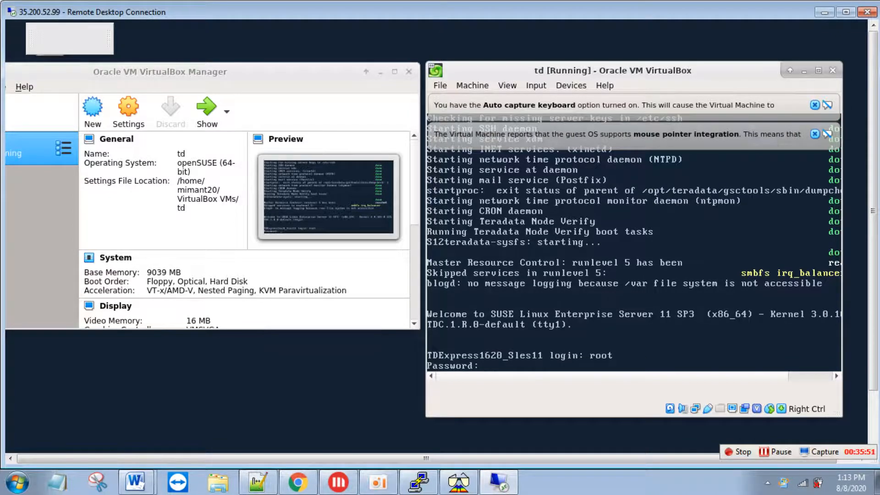
key(Return)
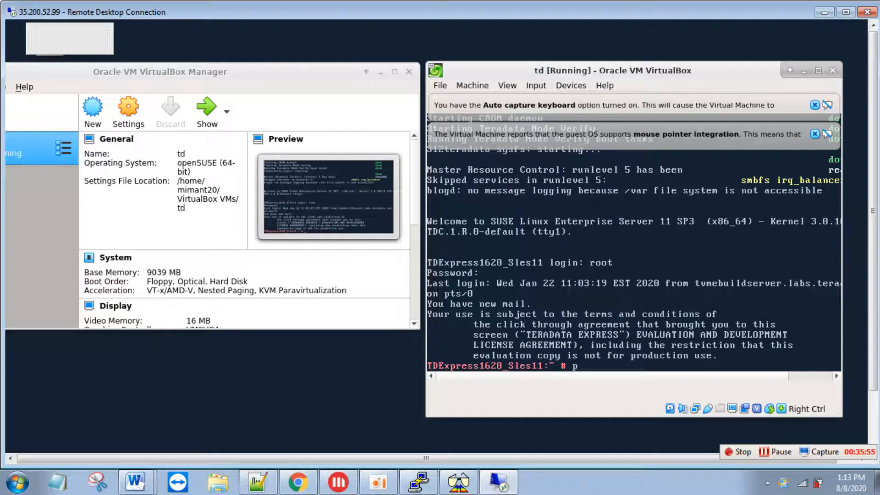
text(pdestate -a)
key(Return)
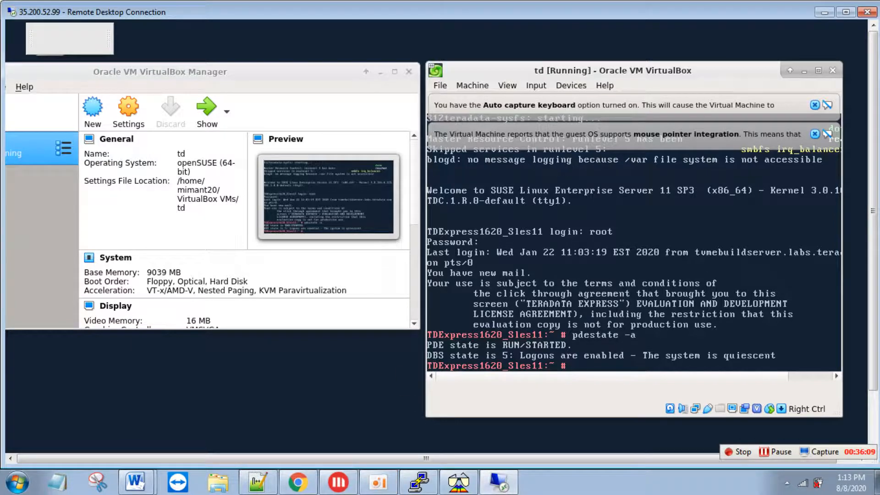
drag(350, 73, 522, 132)
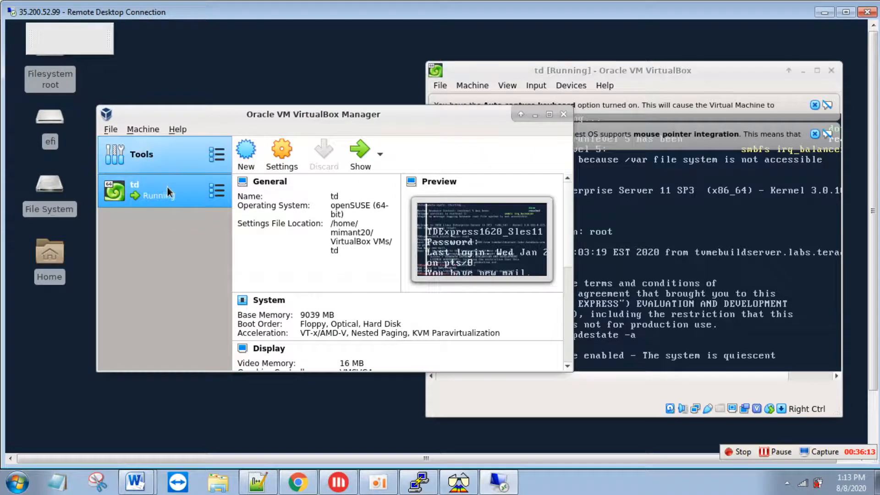
- Open the Port Forwarding Rules dialog from td's advanced network adapter settings
right_click(163, 191)
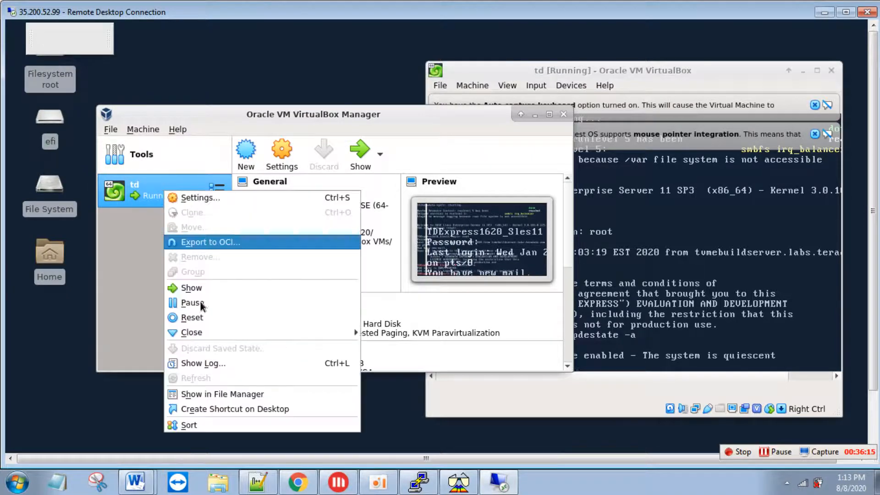
click(220, 199)
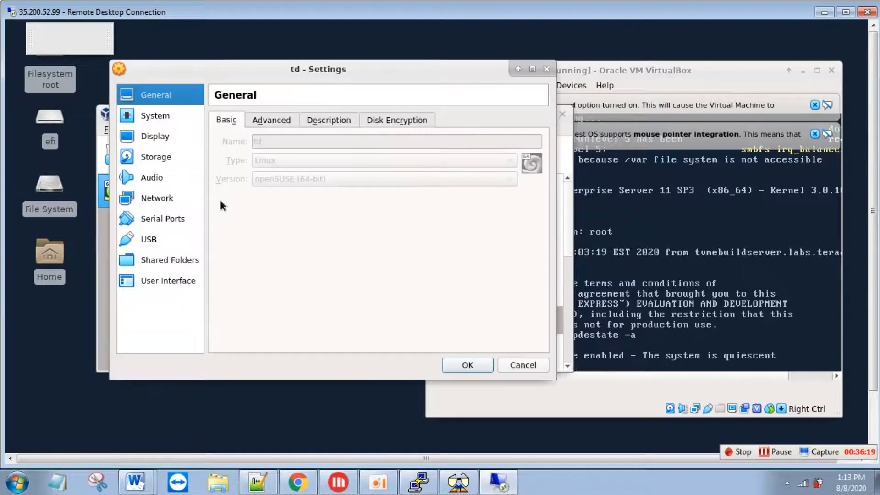
click(169, 200)
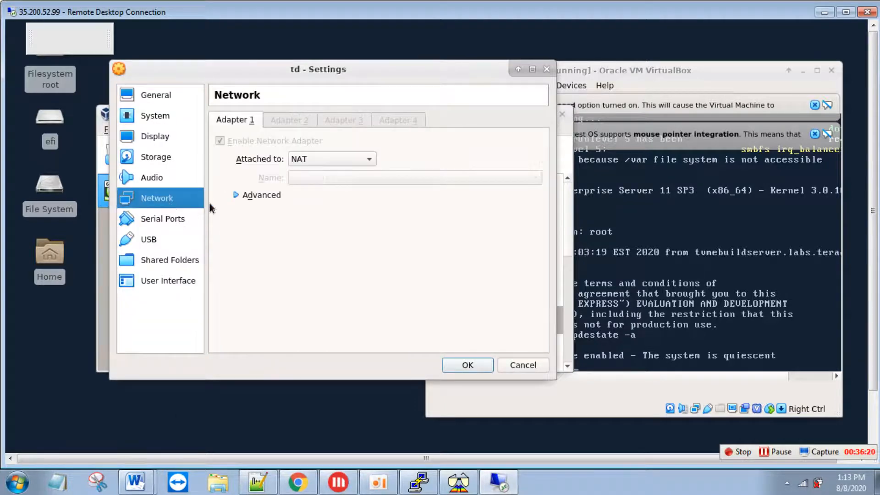
click(260, 195)
click(334, 285)
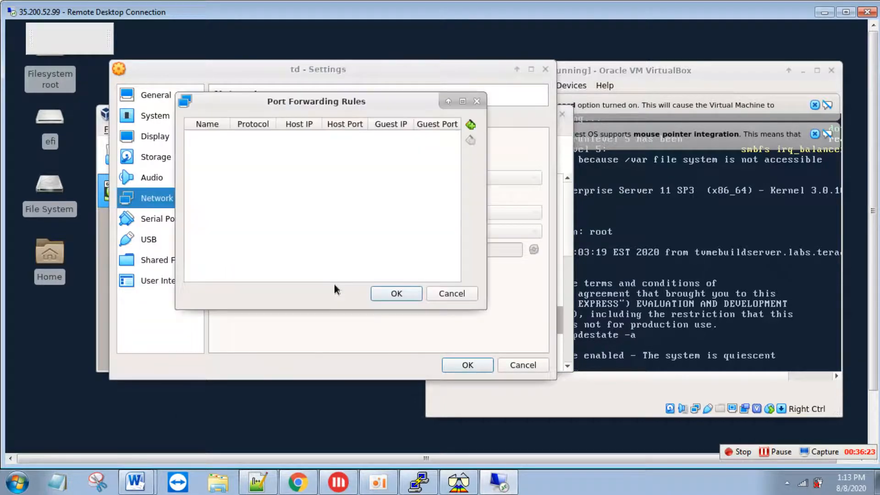
- Run ifconfig in the VM console to find the guest address 10.0.2.15
click(668, 269)
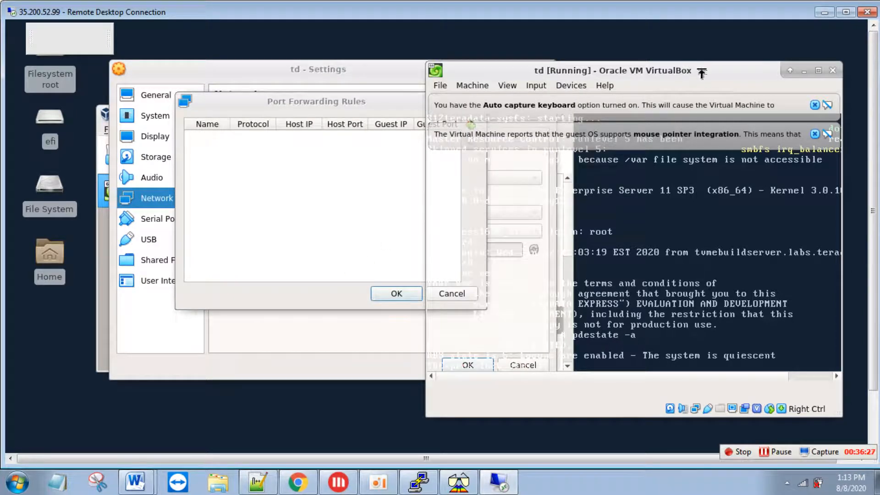
drag(756, 86, 809, 95)
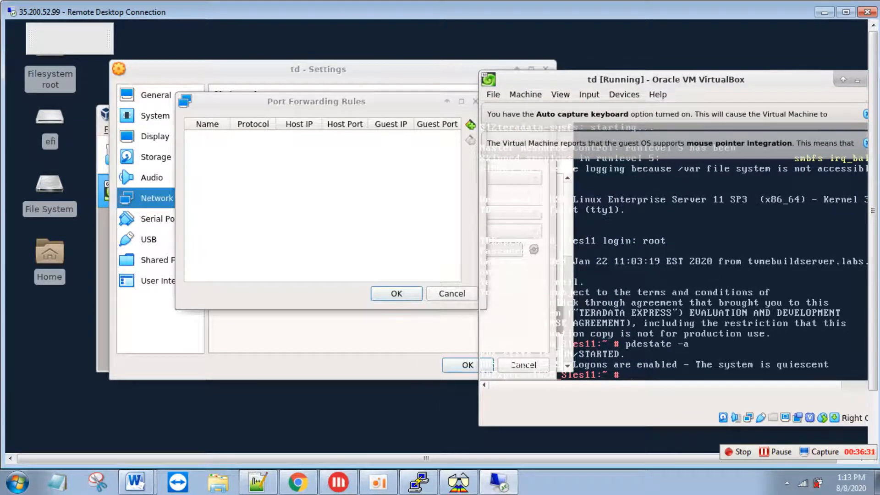
text(ifocn)
key(BackSpace)
key(BackSpace)
key(BackSpace)
key(BackSpace)
text(fconfig)
key(Return)
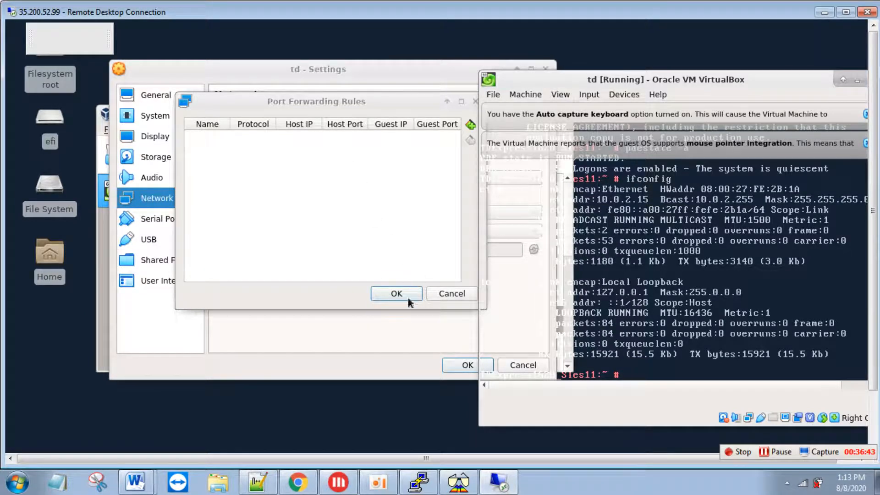
click(298, 482)
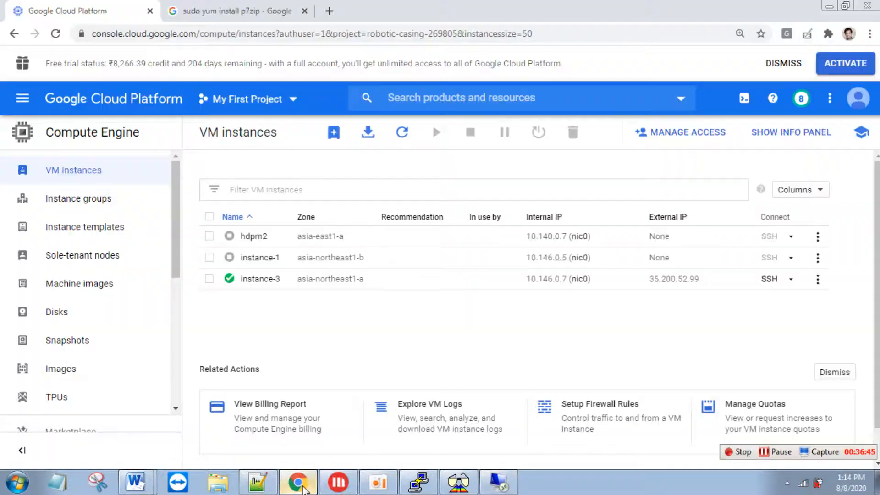
drag(526, 280, 567, 281)
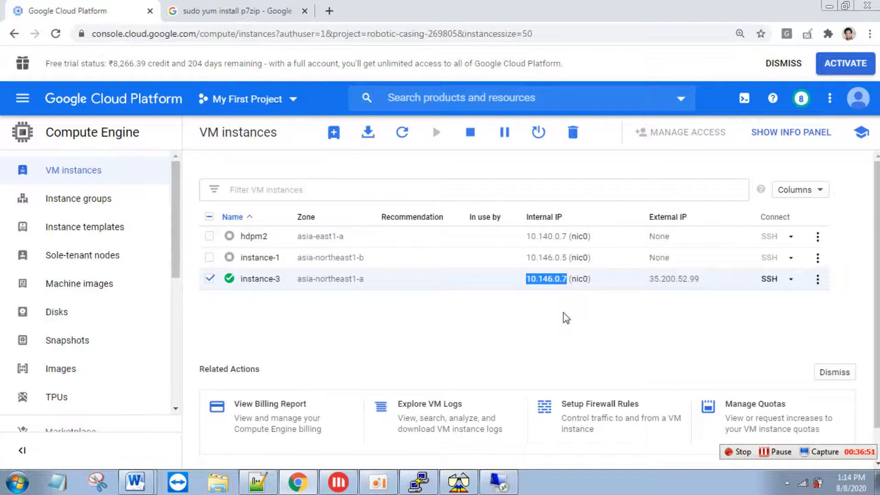
drag(701, 279, 651, 284)
drag(526, 288, 565, 281)
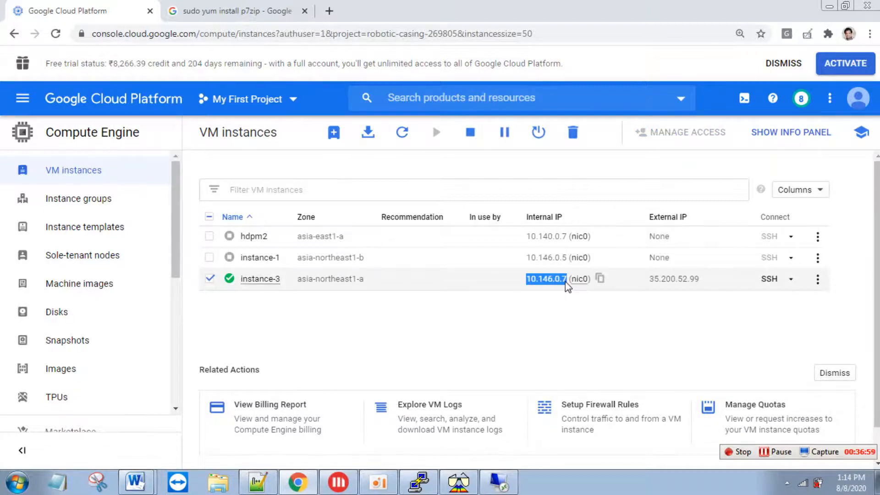
key(alt+Tab)
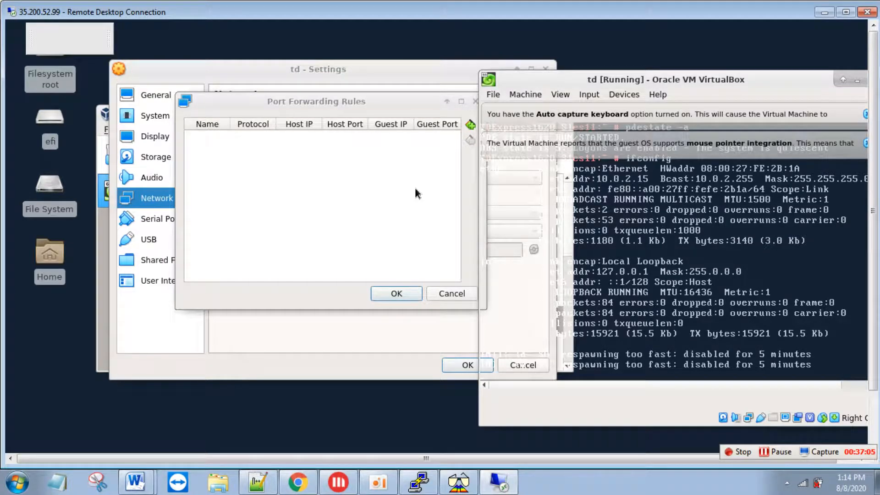
- Add Rule 1 and look up the host IP in the GCP TD express setup document
click(472, 128)
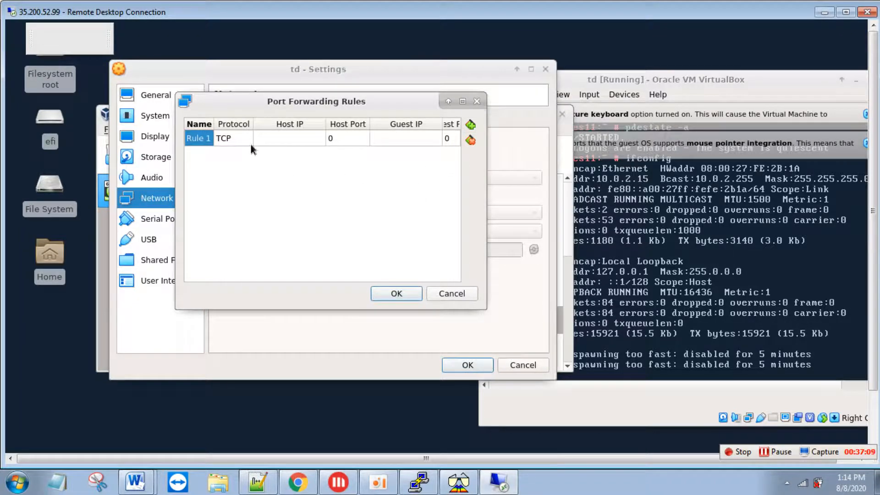
click(290, 138)
key(alt+Tab)
key(alt+Tab)
key(alt+shift+Tab)
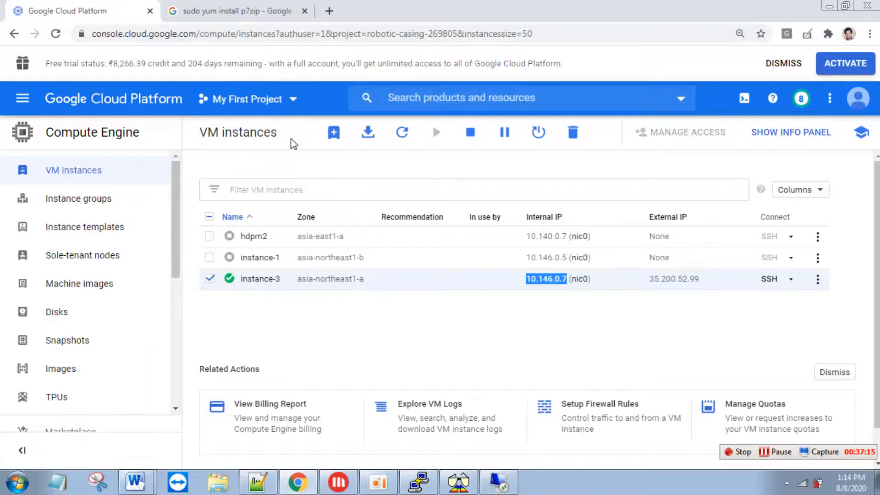
key(alt+Tab)
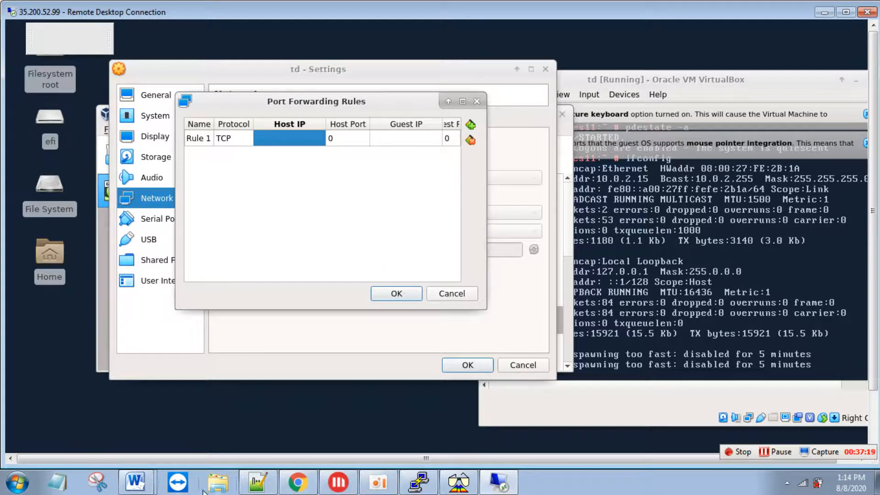
mouse_move(156, 490)
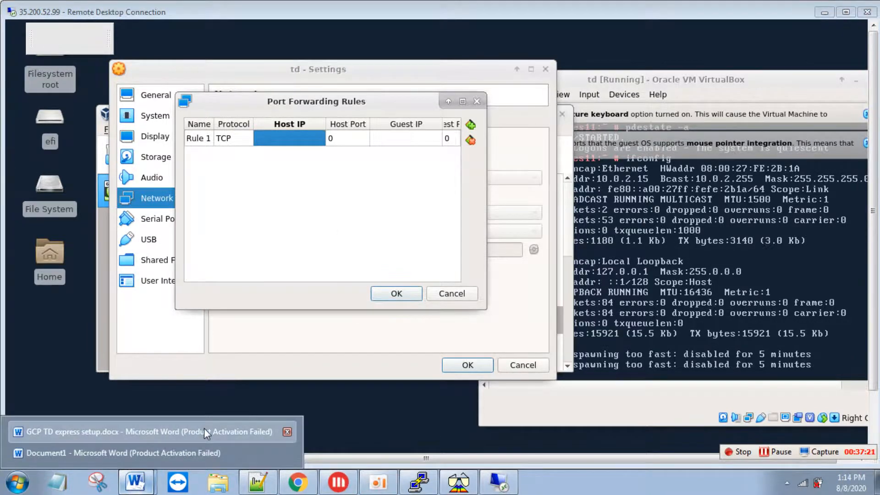
click(204, 428)
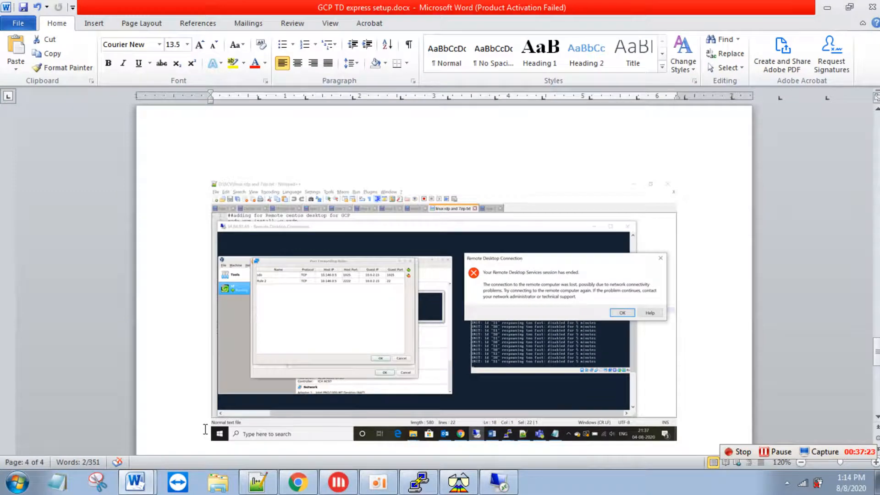
key(alt+Tab)
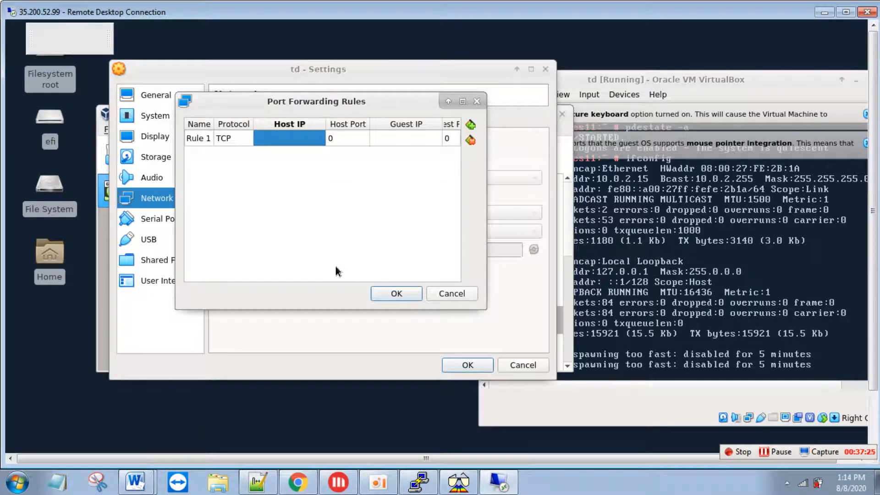
- Fill Rule 1 as TCP host 10.146.0.7:1025 to guest 10.0.2.15:1025, adding a blank second rule
text(10)
key(alt+Tab)
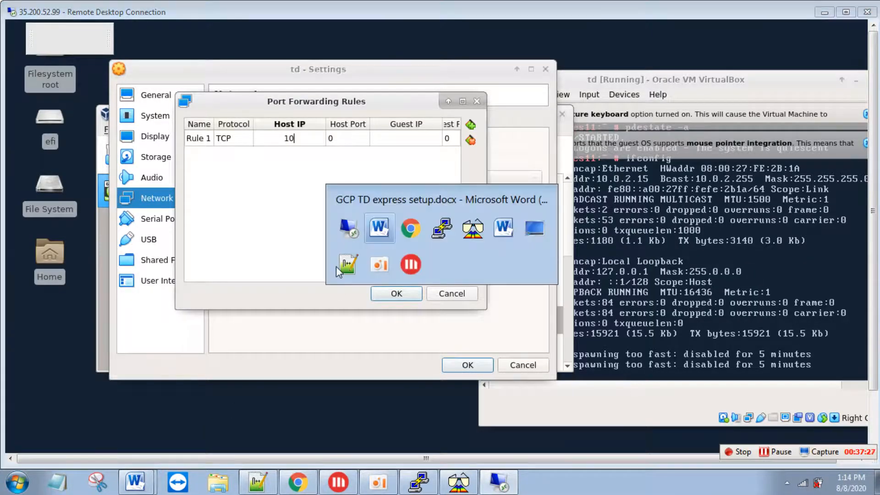
key(alt+Tab)
key(alt+Tab)
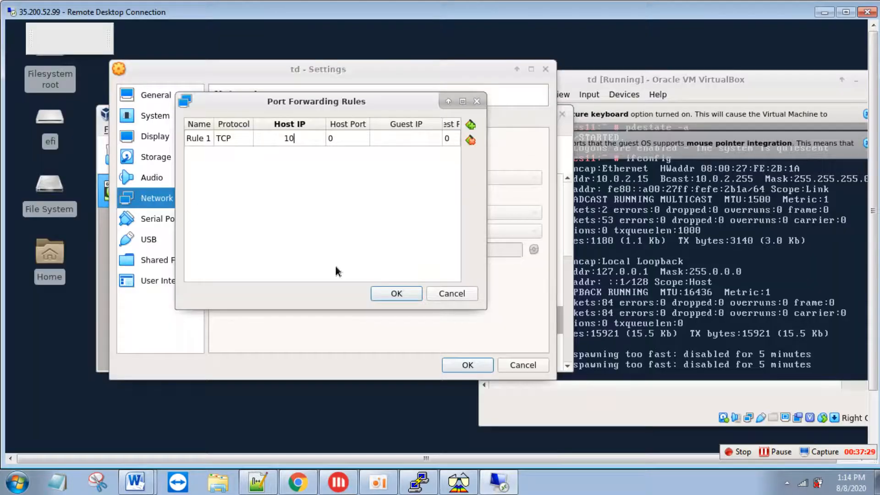
text(.146.0.7)
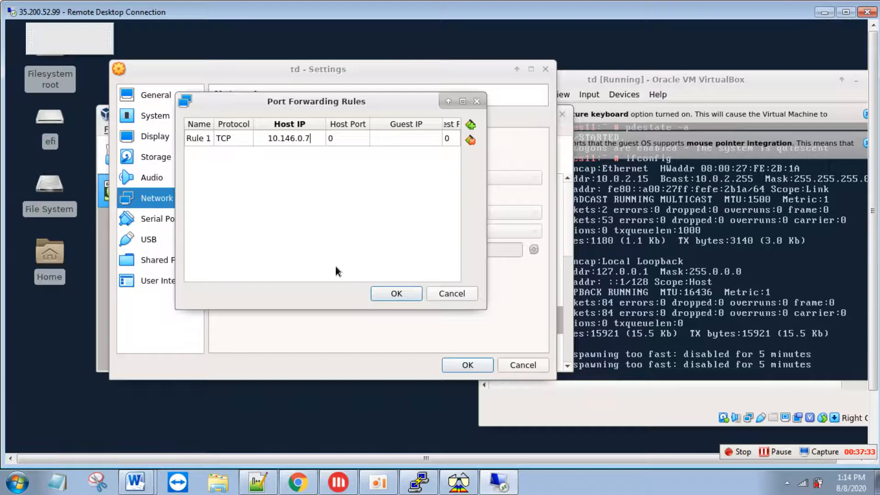
key(Tab)
text(1)
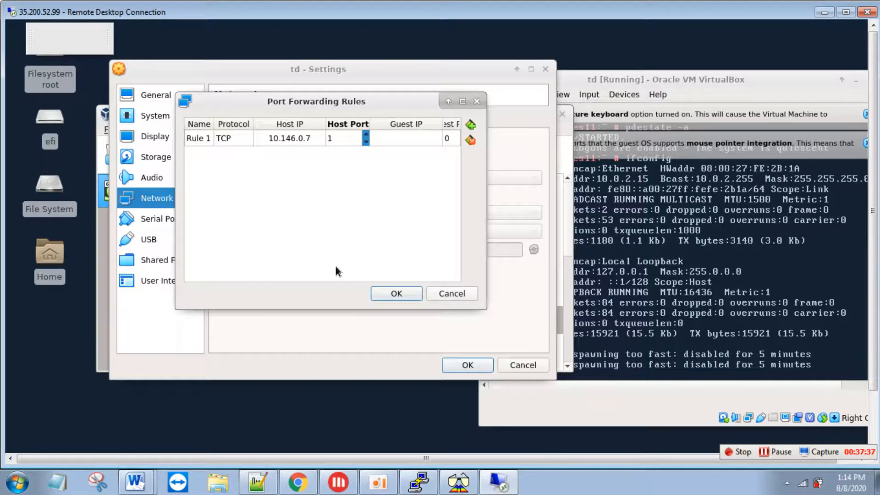
text(025)
key(Tab)
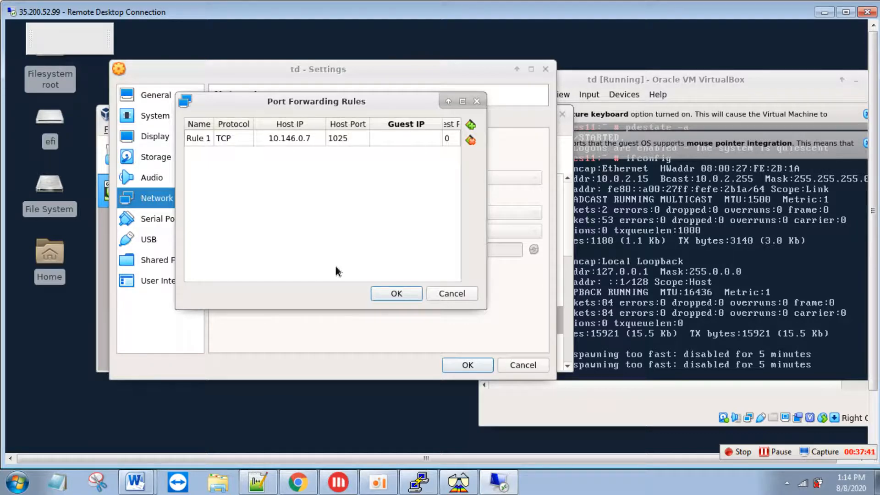
text(10.0.2.15)
key(Tab)
text(25)
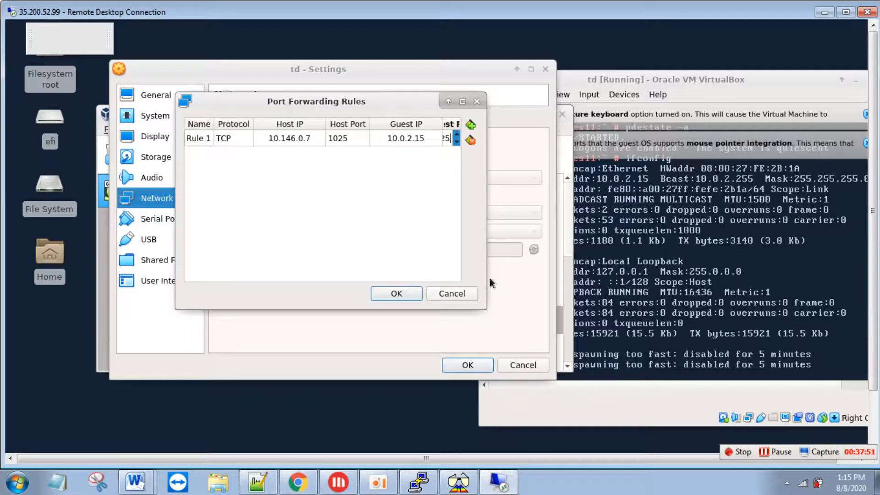
drag(501, 304, 586, 310)
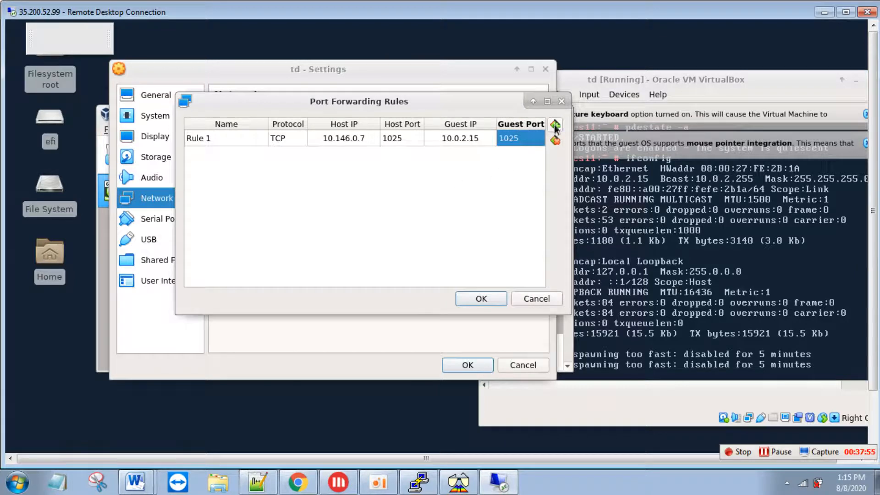
click(555, 125)
- Set Rule 2 to forward host 10.146.0.7:2222 to guest 10.0.2.15:22 and save the settings
click(356, 156)
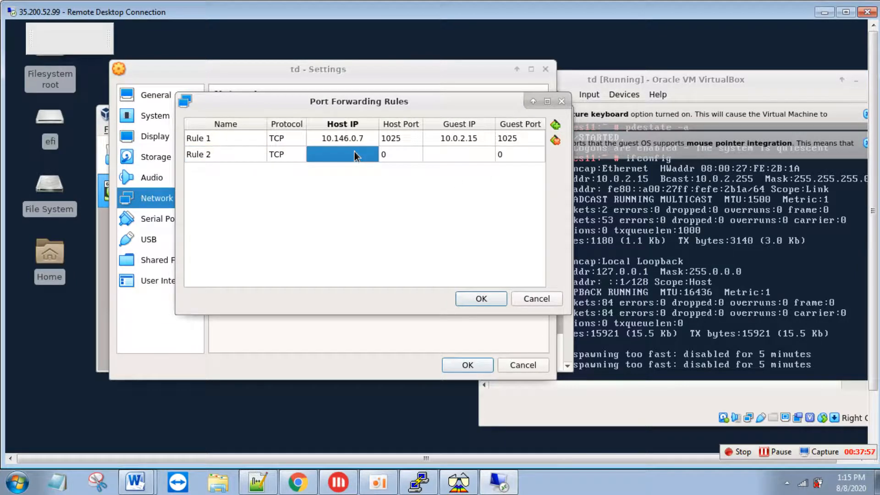
text(10)
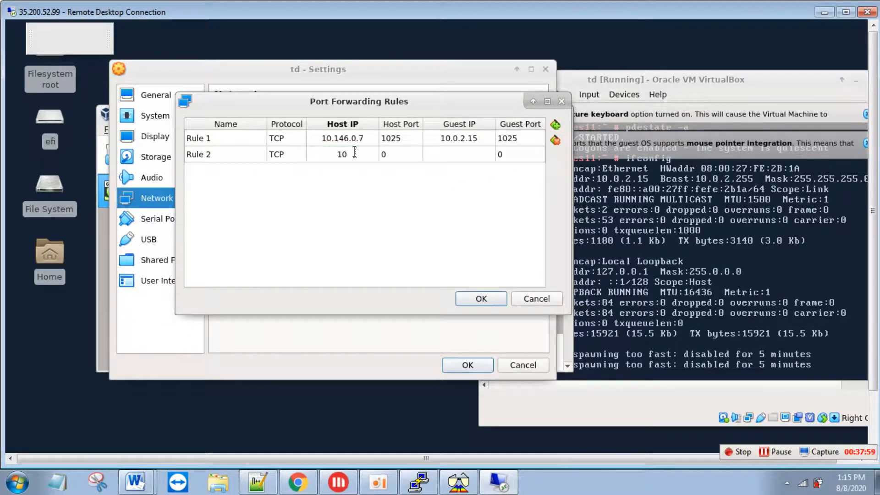
text(.146.0.7)
key(Tab)
text(2222)
key(Tab)
text(1)
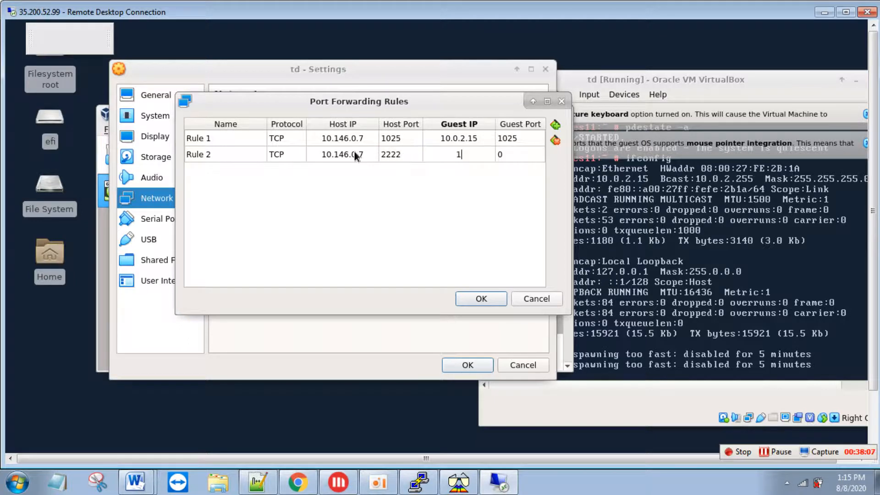
text(0.0.2.15)
key(Tab)
text(22)
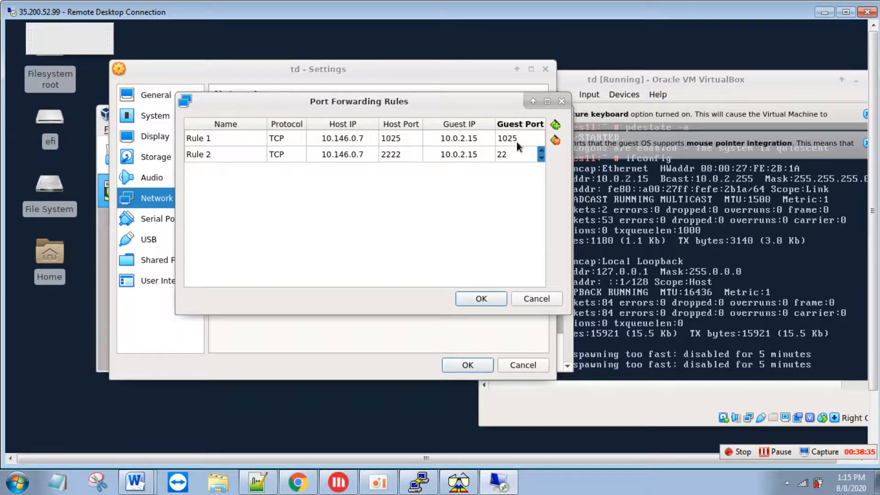
click(489, 300)
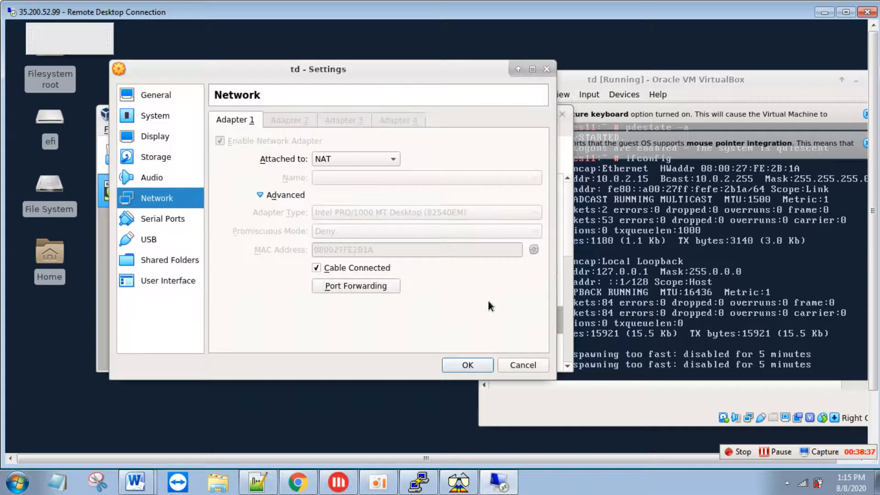
click(465, 368)
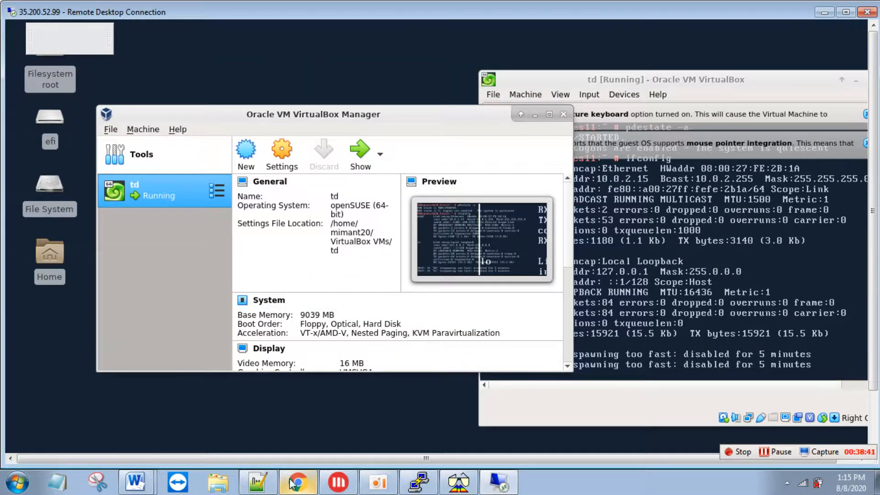
- Maximize Teradata SQL Assistant and connect using the cloud machine data source
click(458, 482)
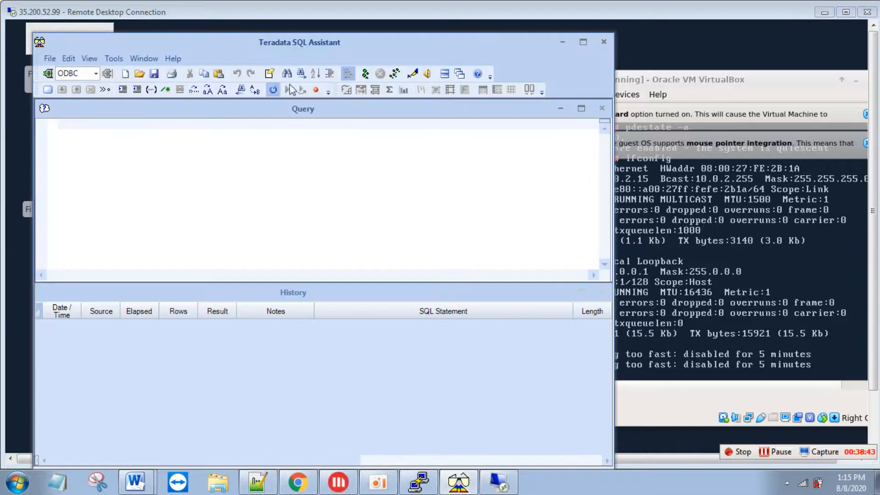
double_click(403, 40)
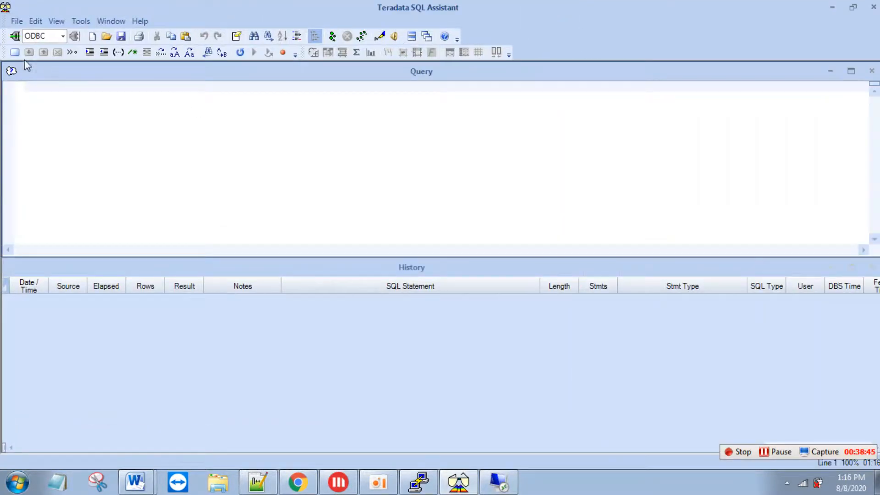
click(17, 41)
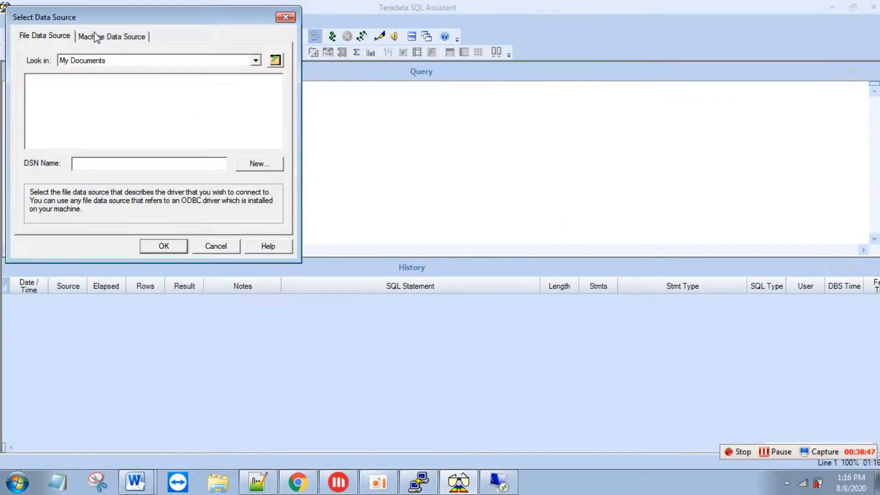
click(96, 36)
click(46, 68)
click(173, 249)
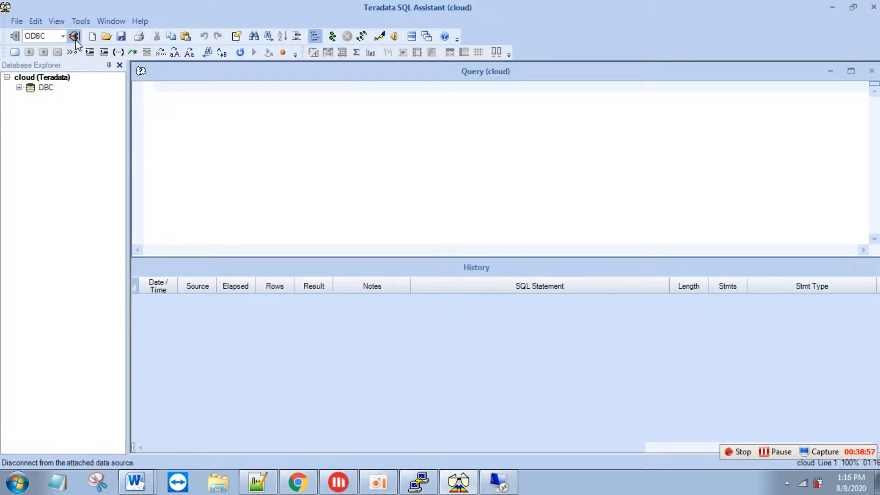
- Edit the cloud ODBC data source, replacing its server with external IP 35.200.52.99
click(82, 22)
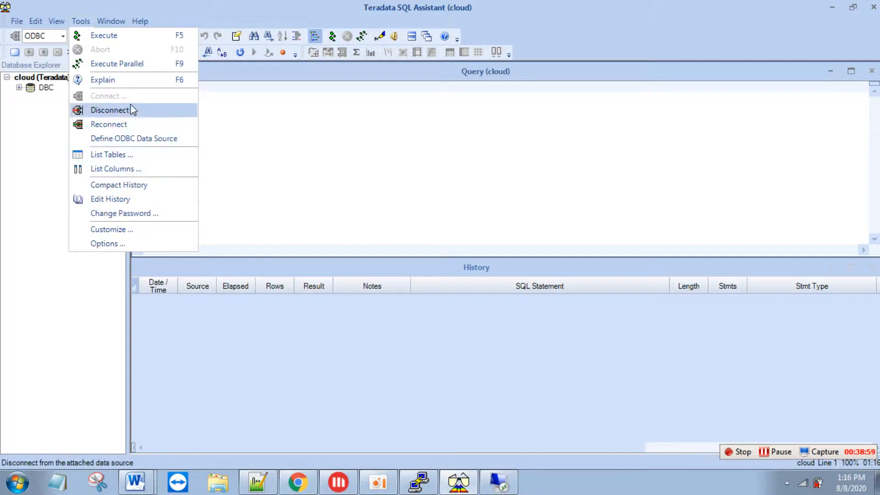
click(137, 138)
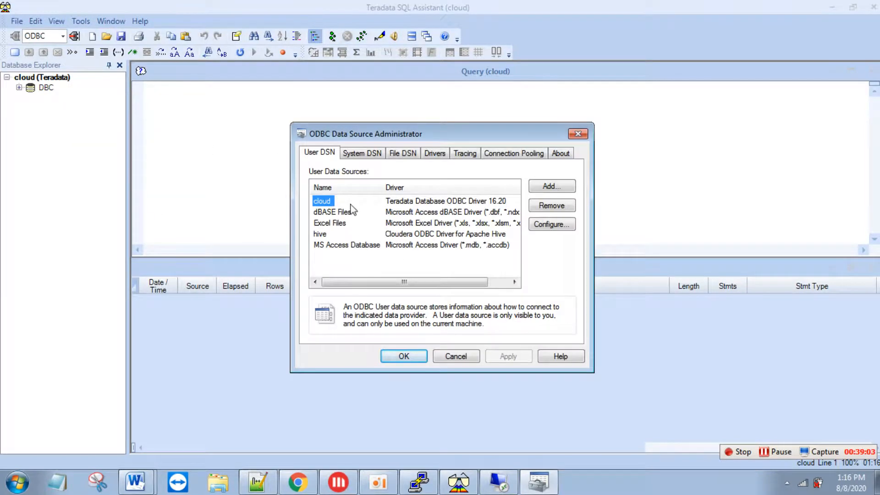
click(568, 223)
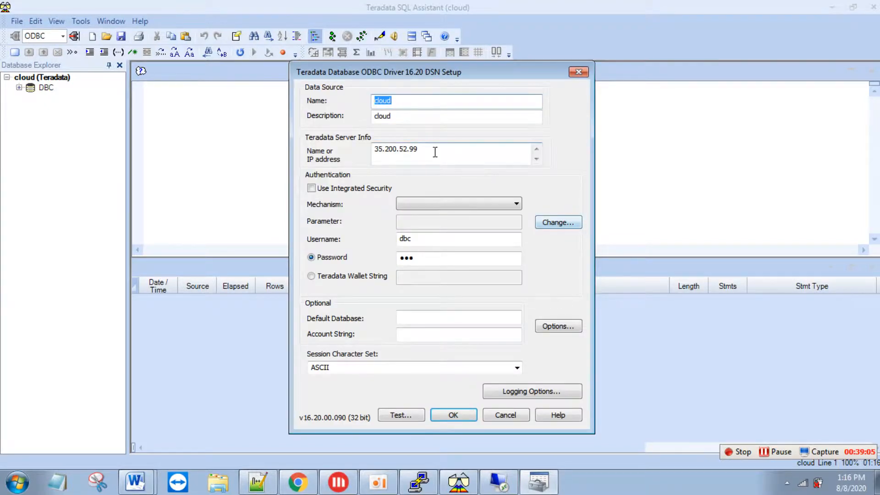
drag(435, 150, 366, 147)
click(298, 482)
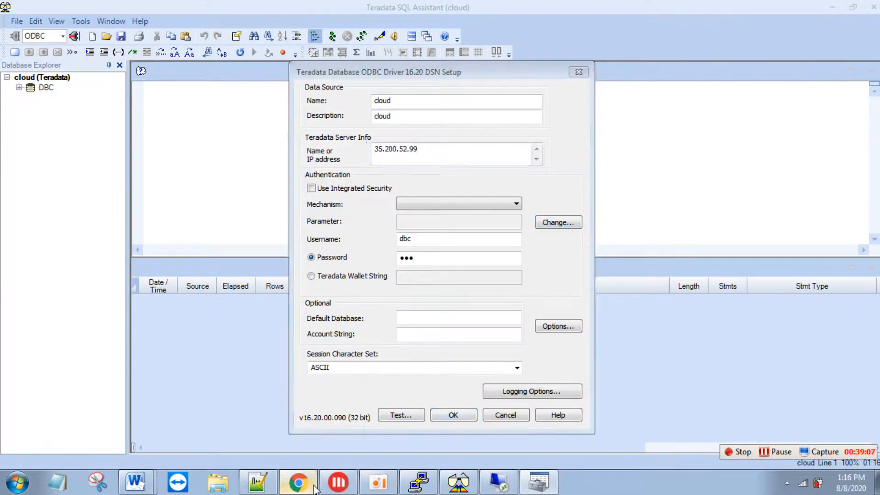
drag(648, 278, 700, 281)
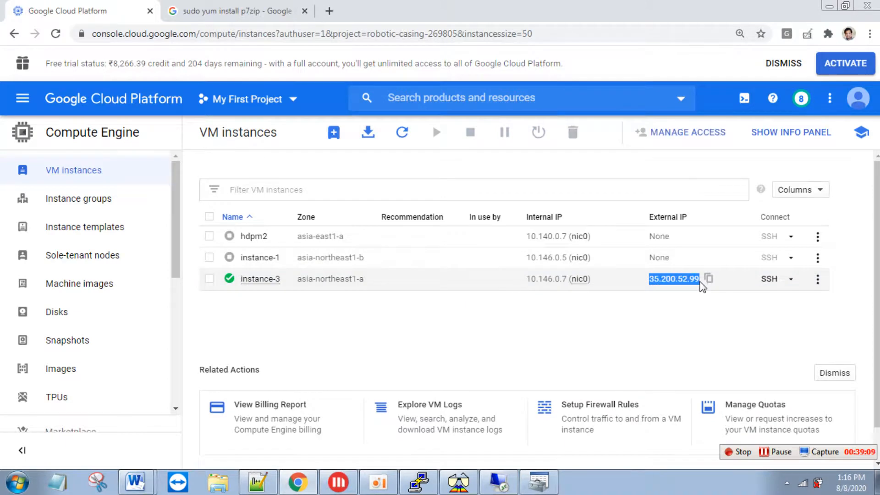
key(alt+Tab)
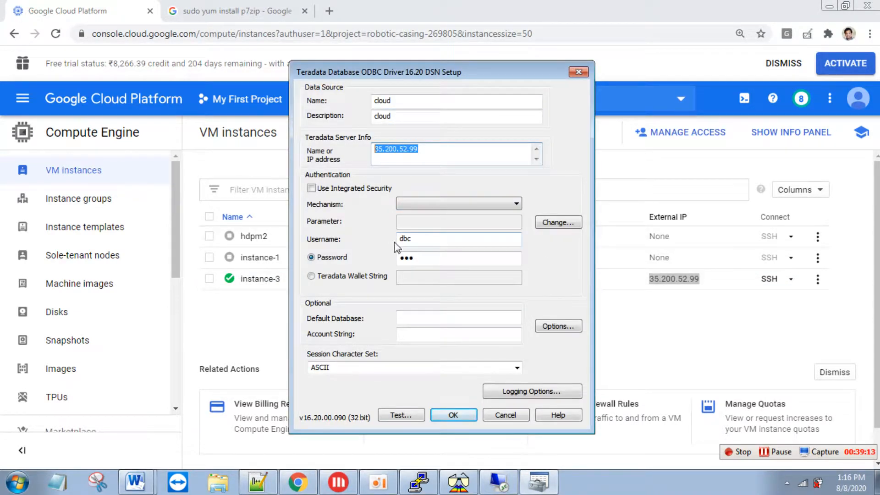
- Test the cloud data source connection, save it with the stored password, and close the ODBC administrator
click(416, 258)
click(413, 415)
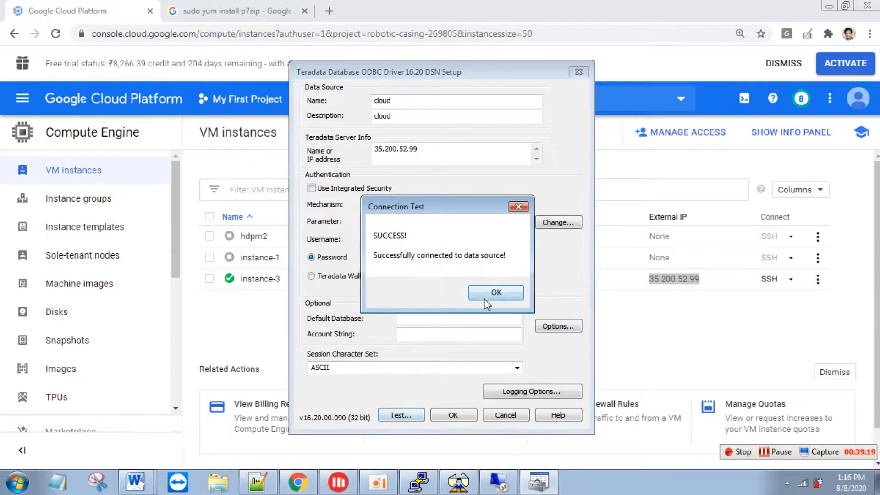
click(492, 294)
click(453, 415)
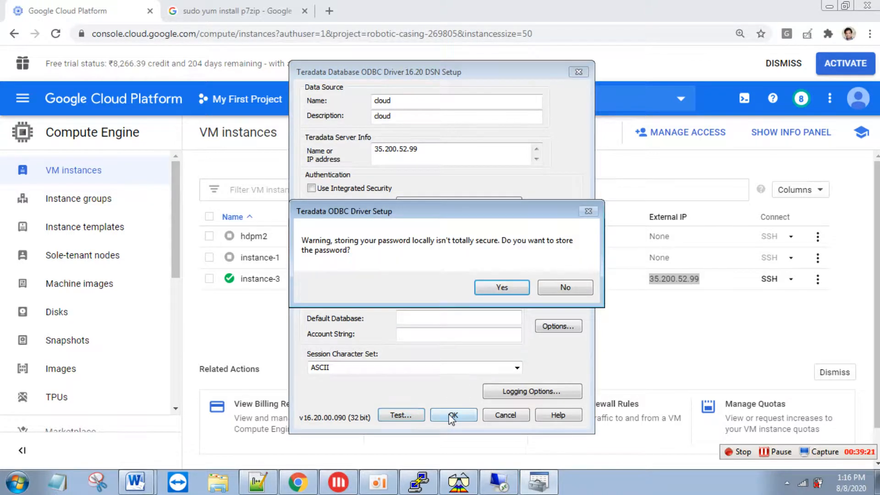
click(501, 287)
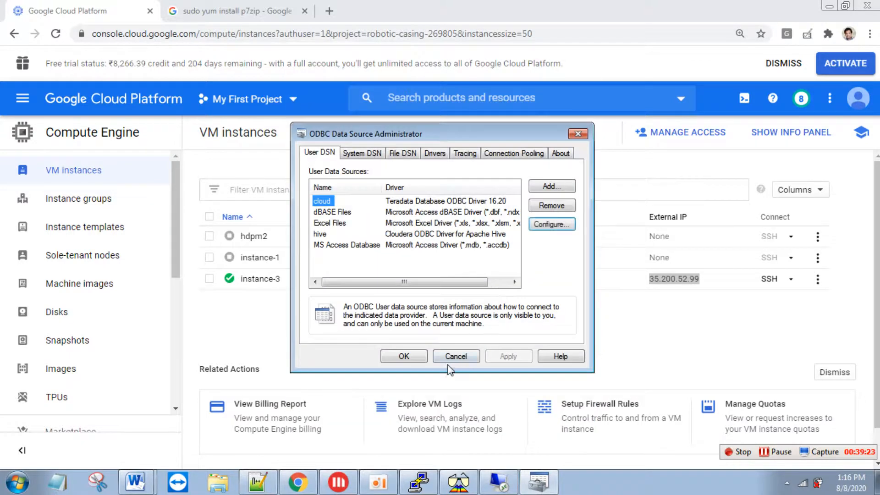
click(403, 356)
click(458, 482)
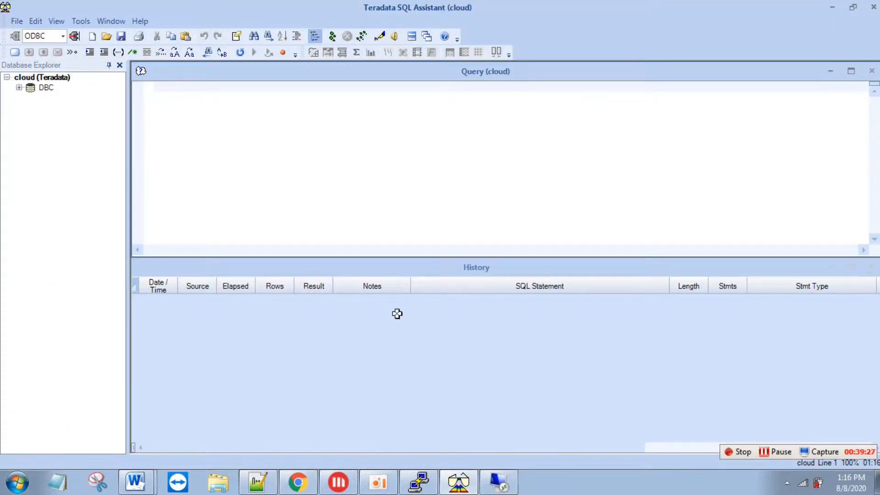
- Dismiss PuTTY's network error, restart the session, and log in with the username
click(425, 480)
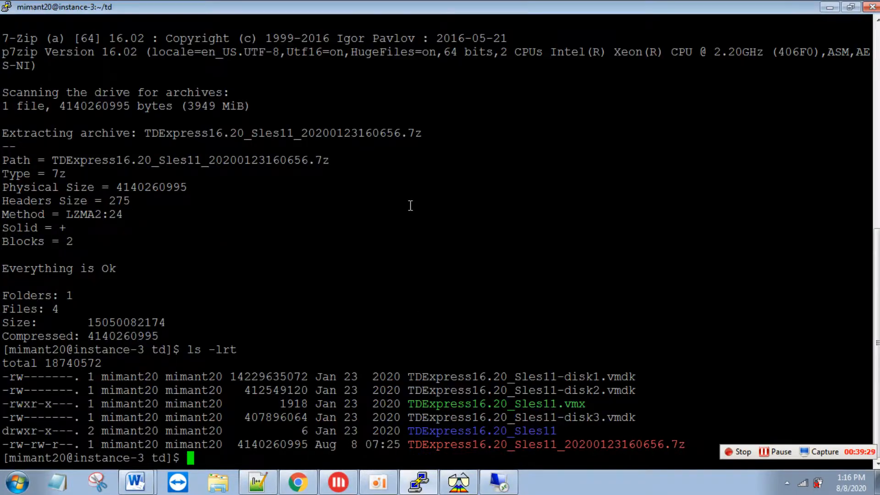
click(525, 285)
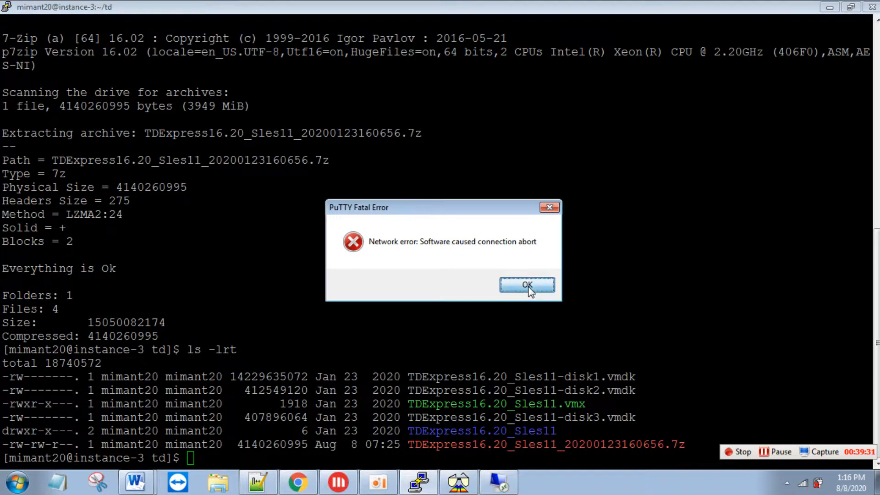
right_click(208, 2)
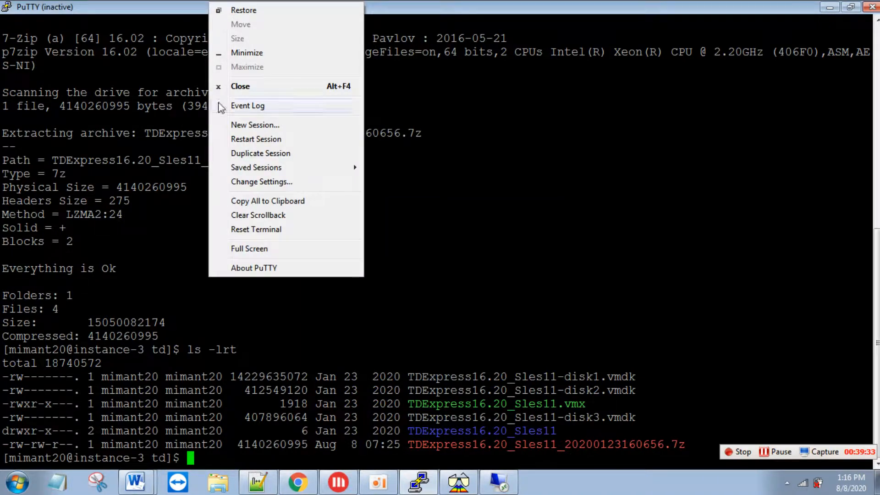
click(268, 142)
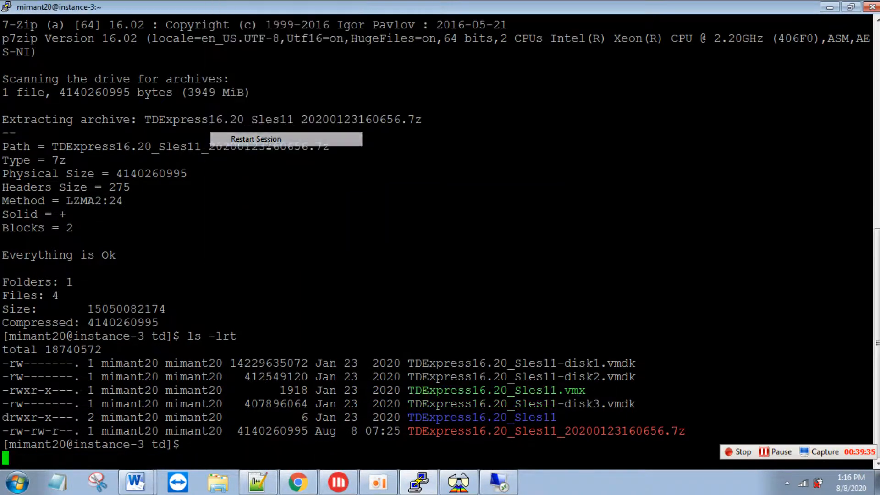
text(mimant20)
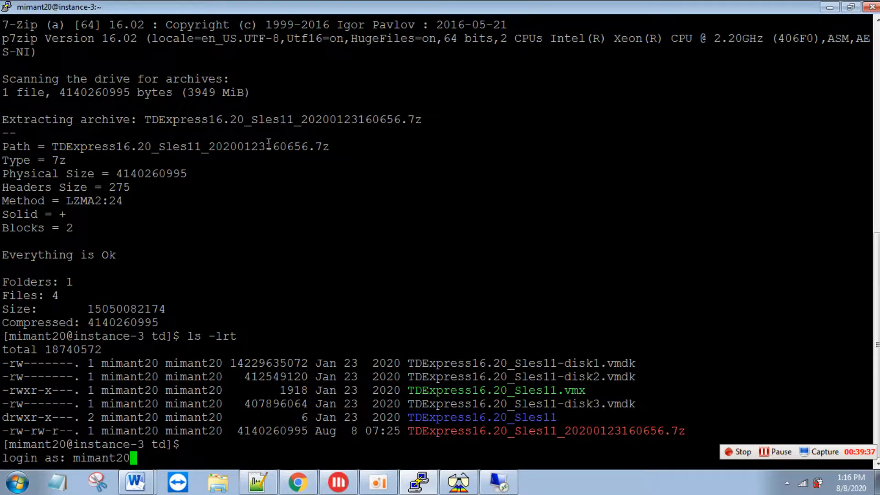
key(Return)
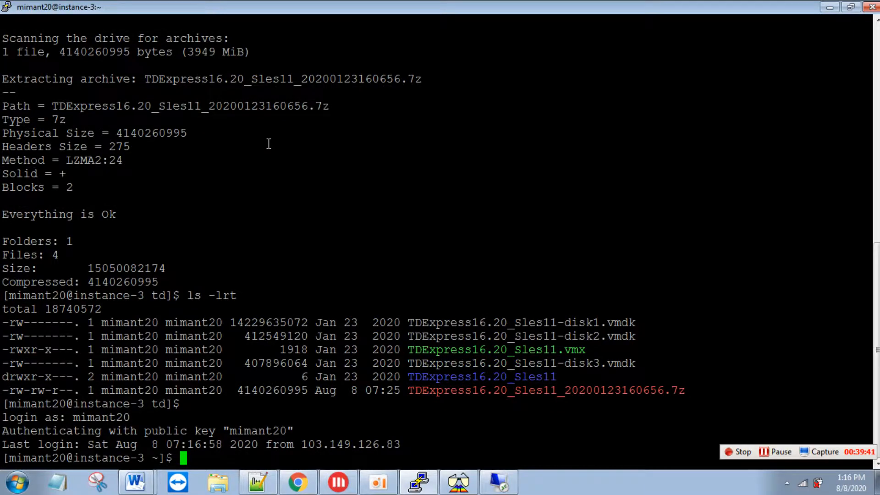
- Clear the instance-3 terminal to a fresh prompt
text(d)
key(Return)
text(clear)
key(Return)
key(Return)
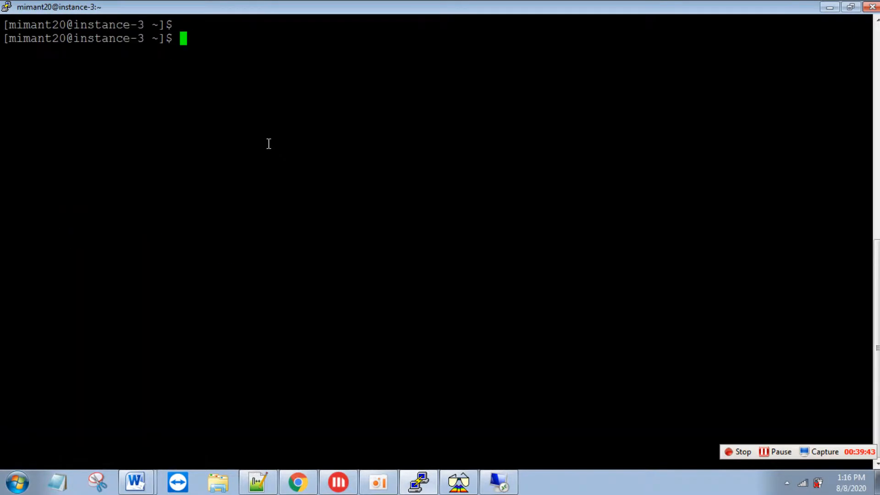
- Run 'sudo passwd root' in the td console and enter the new root password twice
click(499, 481)
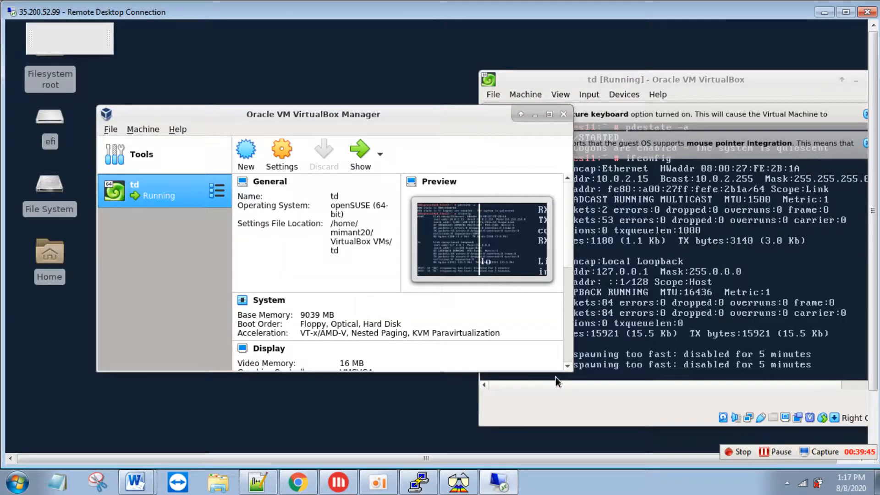
drag(448, 108, 348, 103)
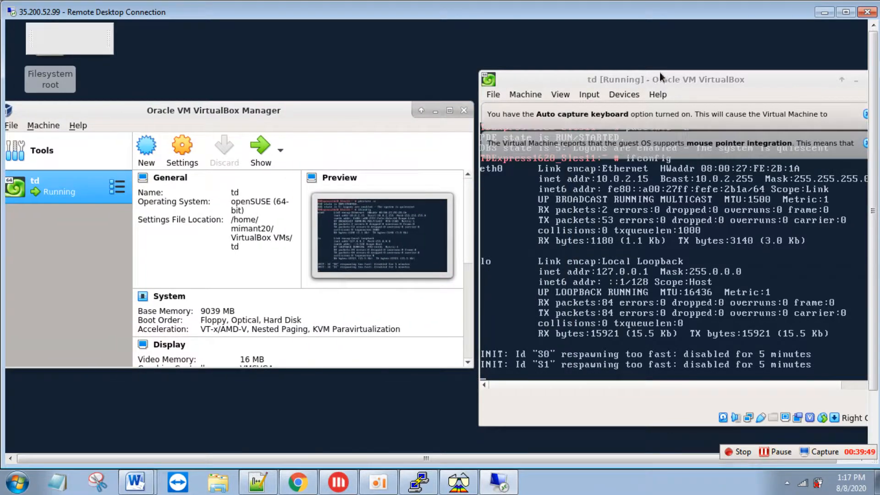
click(542, 366)
key(Return)
key(Return)
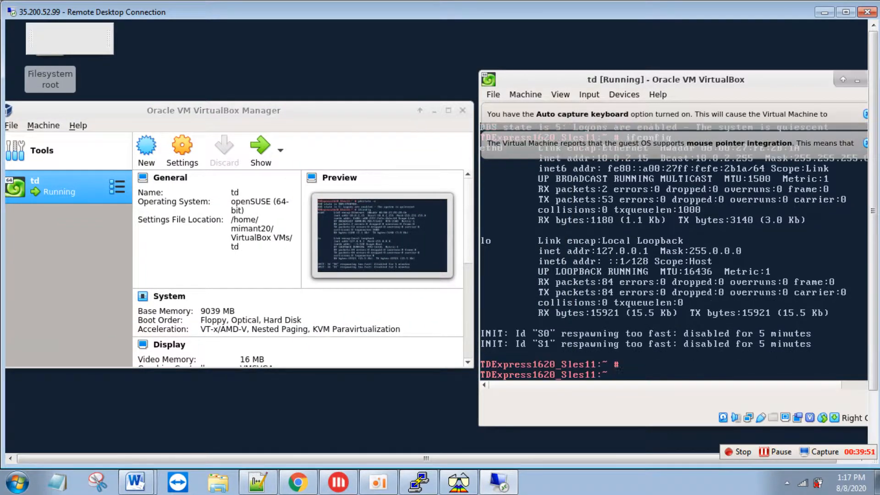
text(sudp)
text( s)
key(BackSpace)
key(BackSpace)
key(BackSpace)
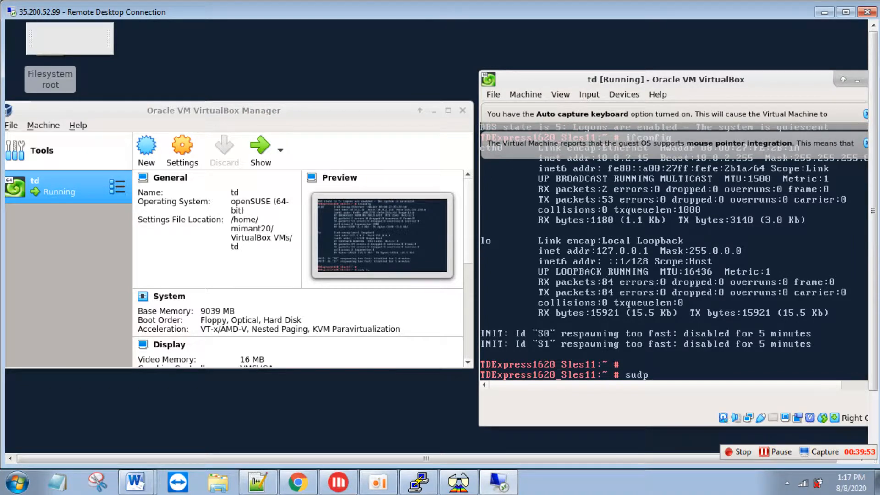
text(p)
key(BackSpace)
text(o passw)
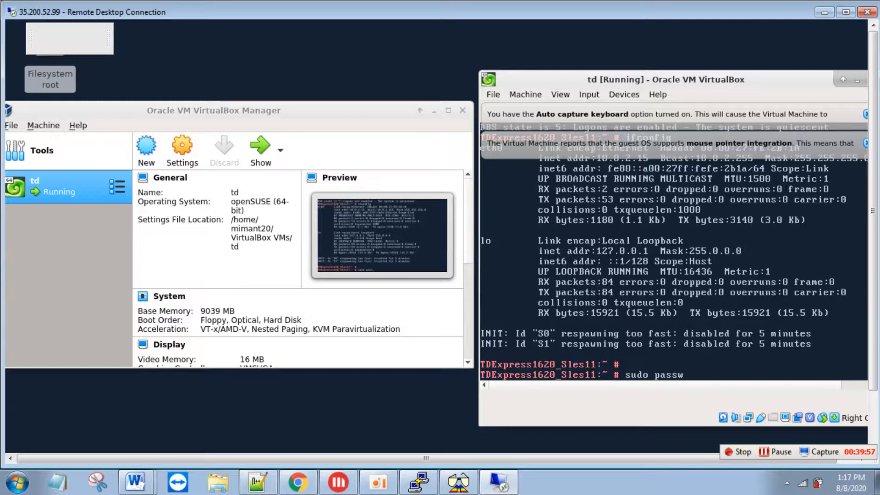
text(d root)
key(Return)
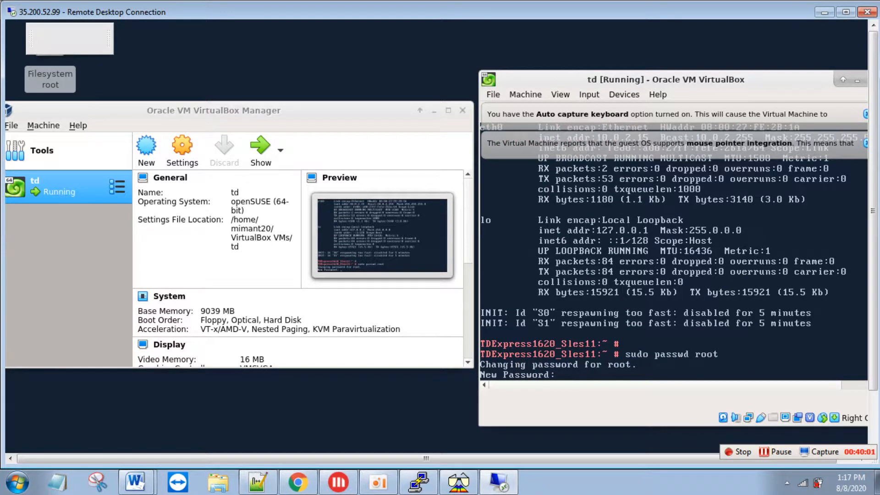
key(Return)
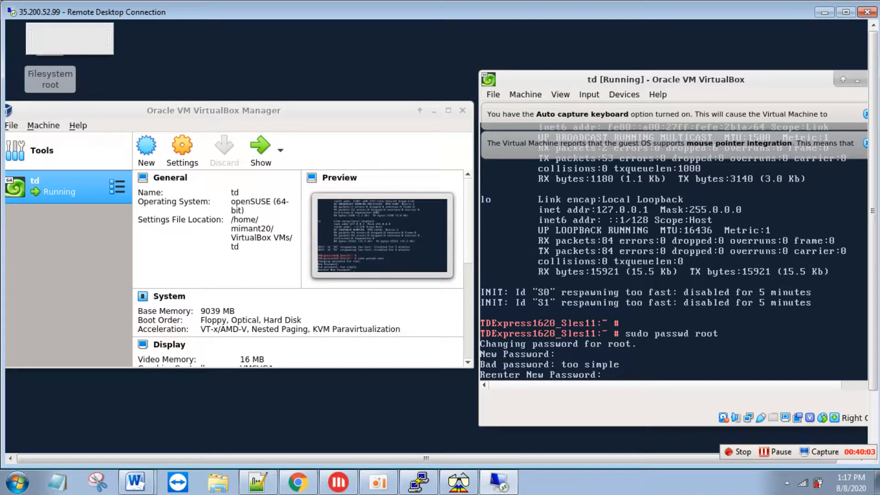
key(Return)
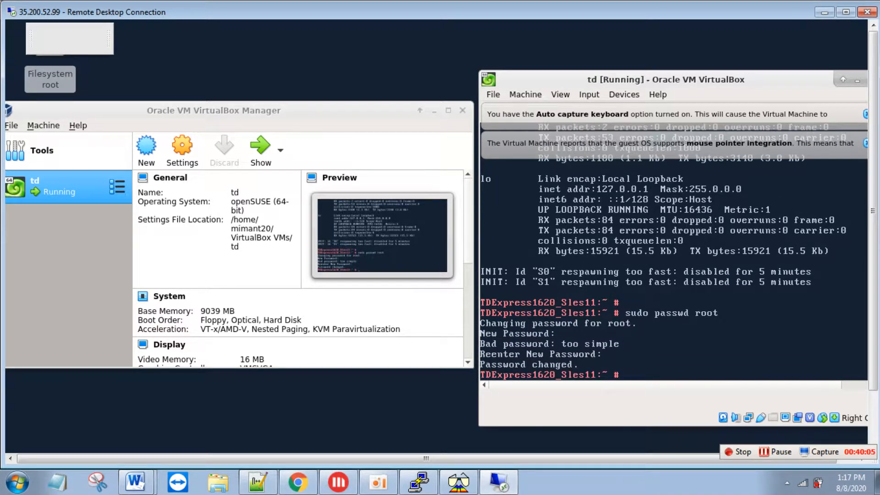
click(431, 489)
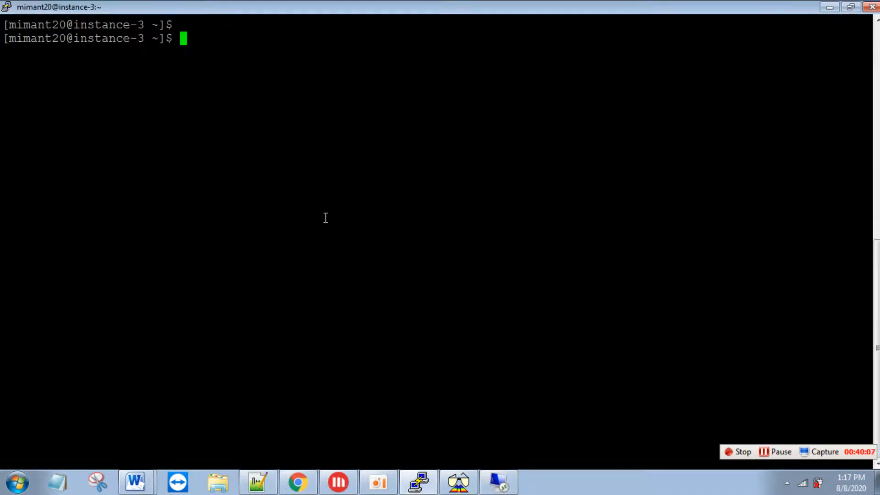
- Start typing 'ssh -p 2222 root@' and check the VM's address with ifconfig
text(ssh)
text(2222 )
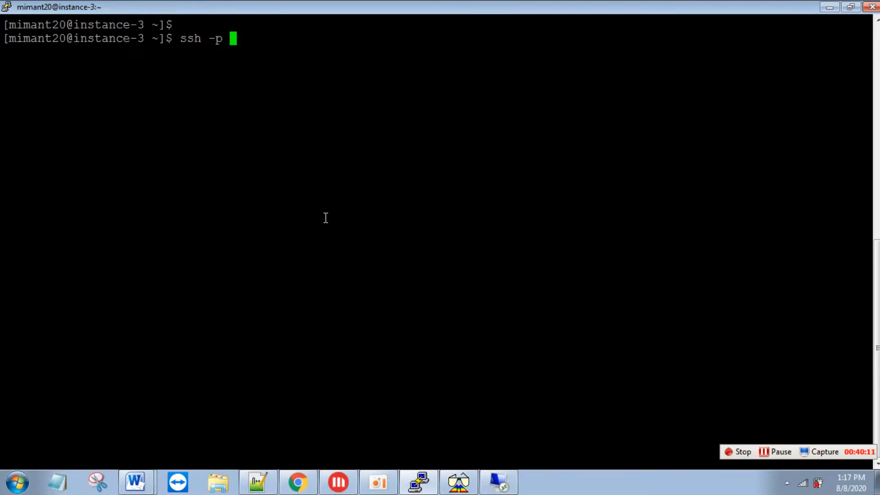
text(root@)
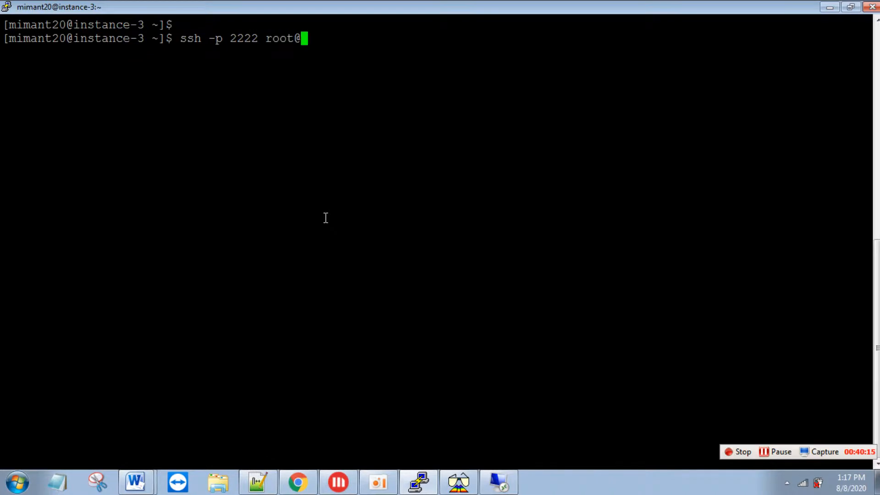
key(alt+Tab)
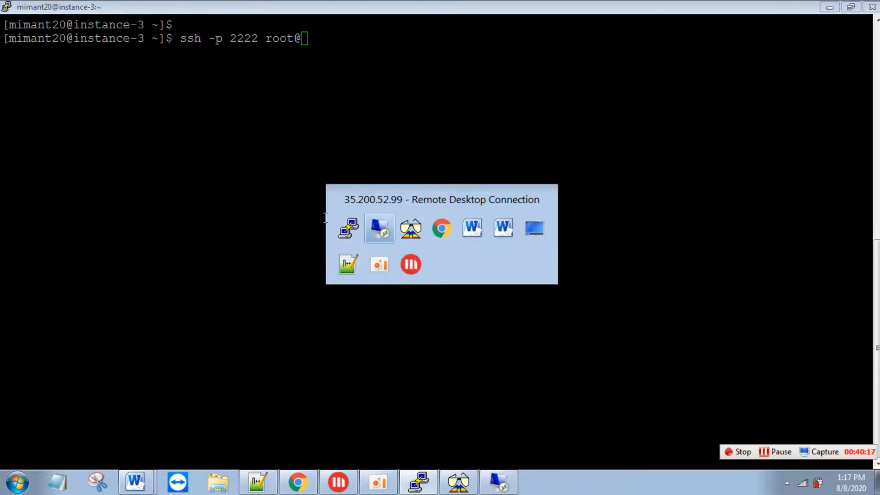
key(Tab)
key(alt+Tab)
key(Tab)
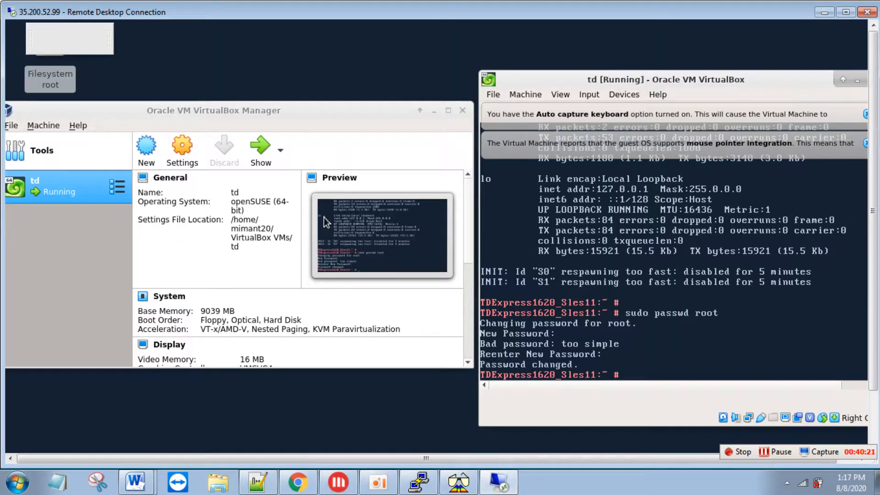
text(ifconfig)
key(Return)
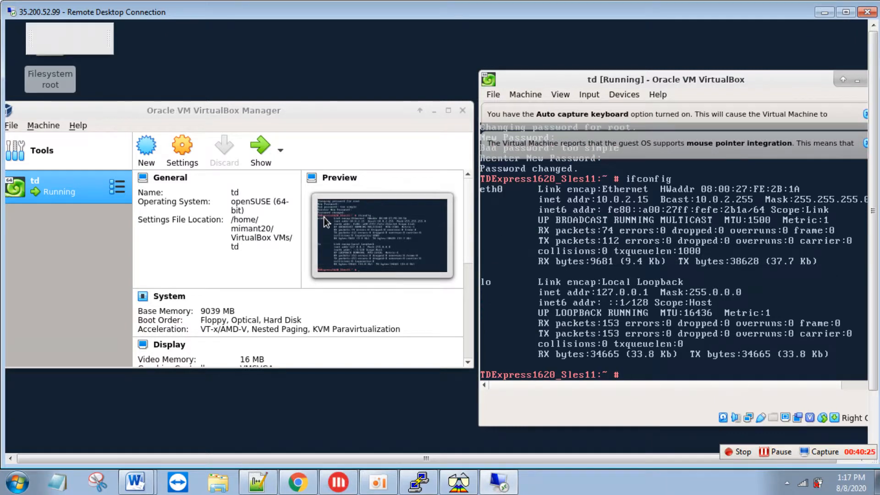
key(alt+Tab)
key(alt+Tab)
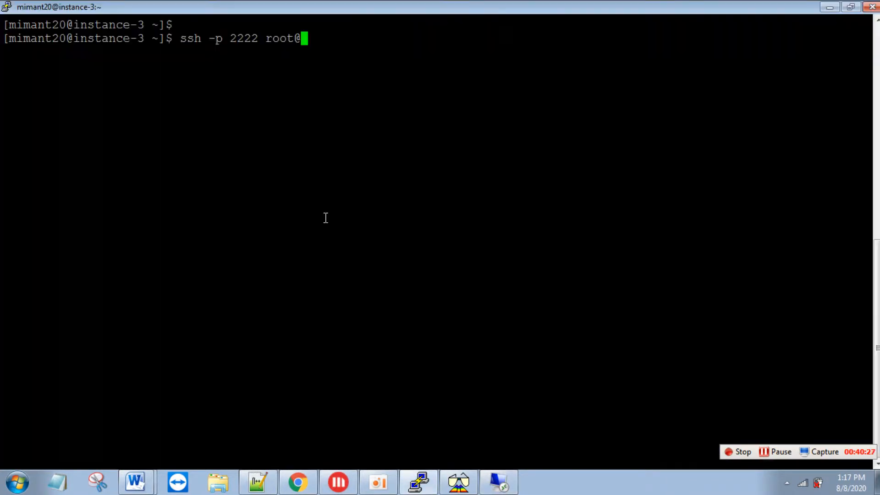
text(10.0.2.15)
key(Return)
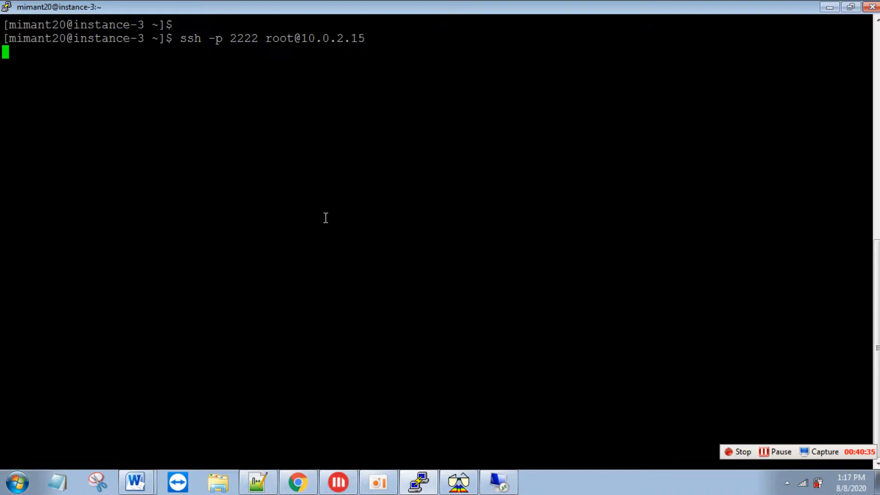
key(Return)
key(ctrl+c)
key(ctrl+c)
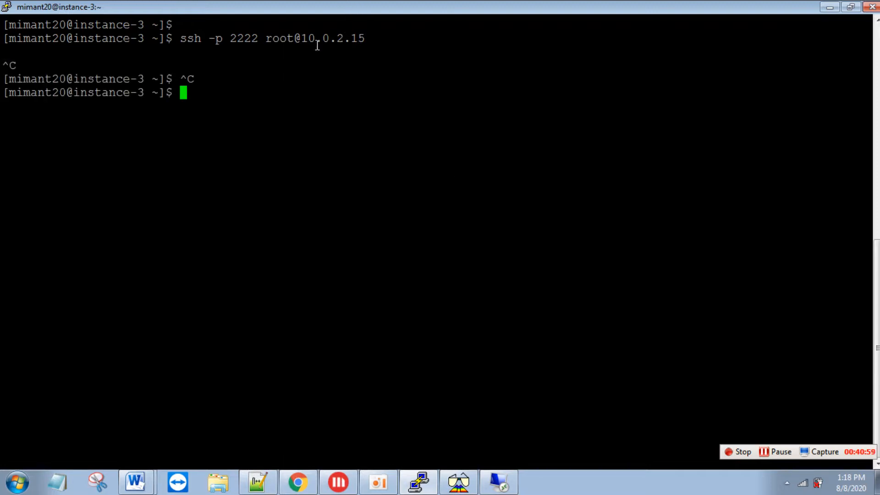
- SSH as root to 10.146.0.7 on port 2222, accepting the host key and entering the password
click(779, 450)
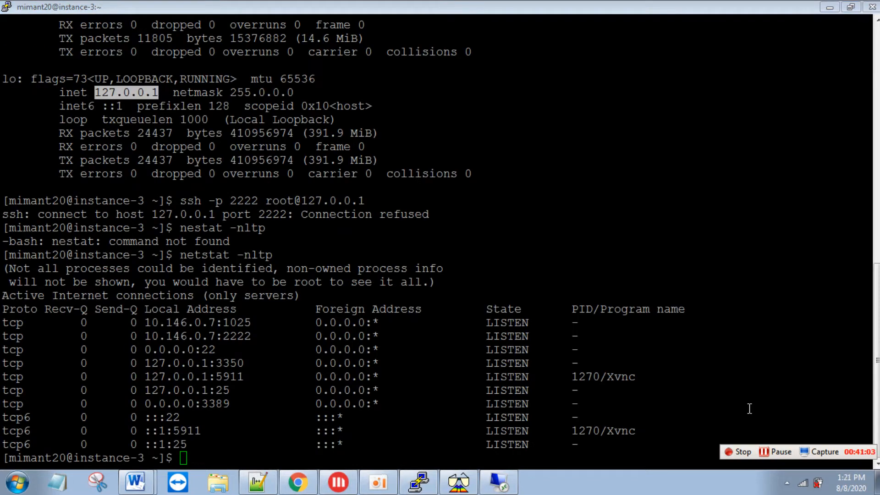
click(749, 409)
key(Up)
key(Up)
key(Up)
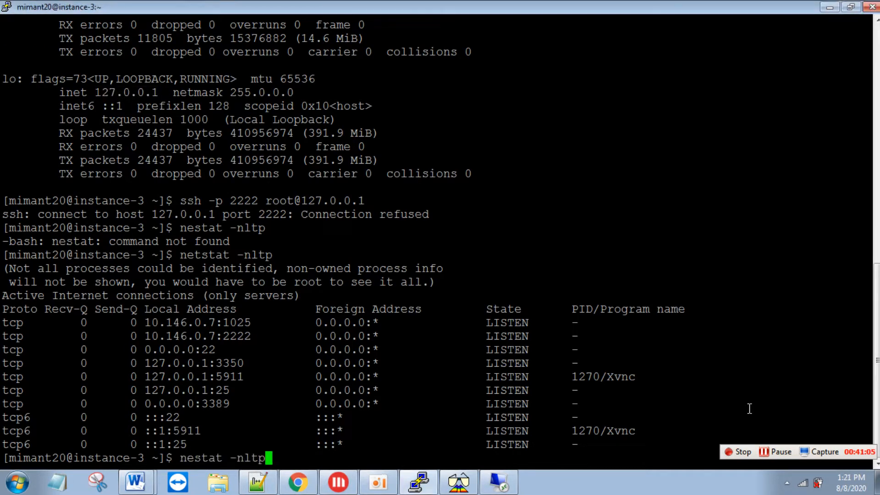
key(BackSpace)
key(BackSpace)
key(BackSpace)
key(BackSpace)
key(BackSpace)
key(BackSpace)
key(BackSpace)
key(BackSpace)
key(BackSpace)
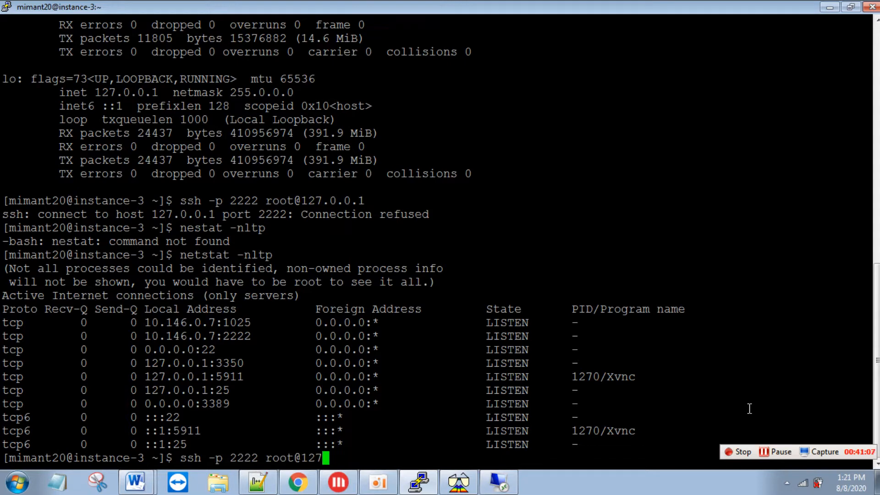
double_click(187, 338)
right_click(186, 338)
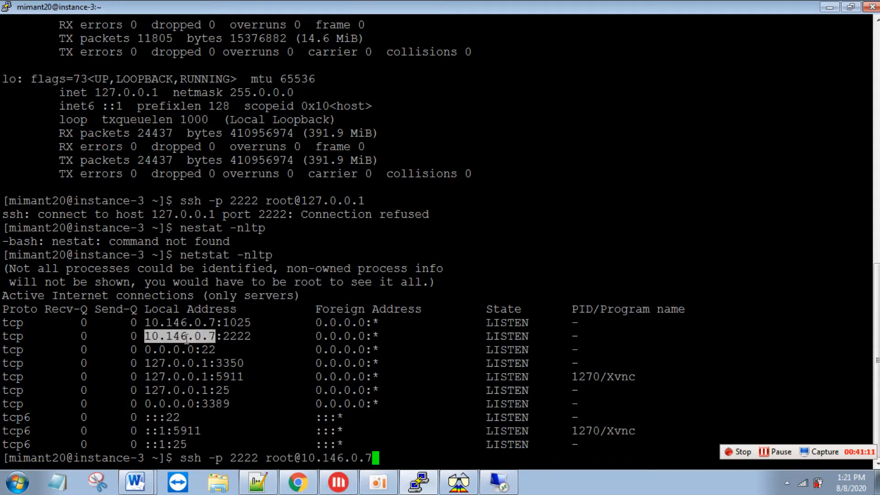
key(Return)
text(yes)
key(Return)
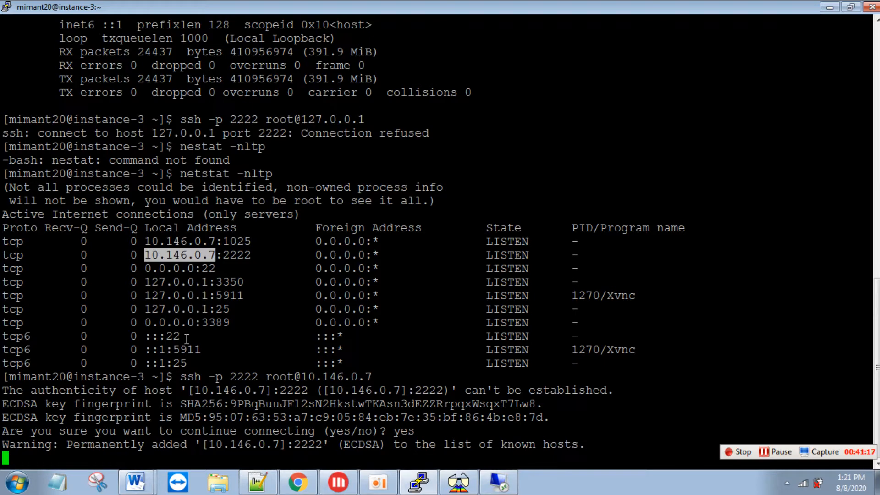
click(331, 368)
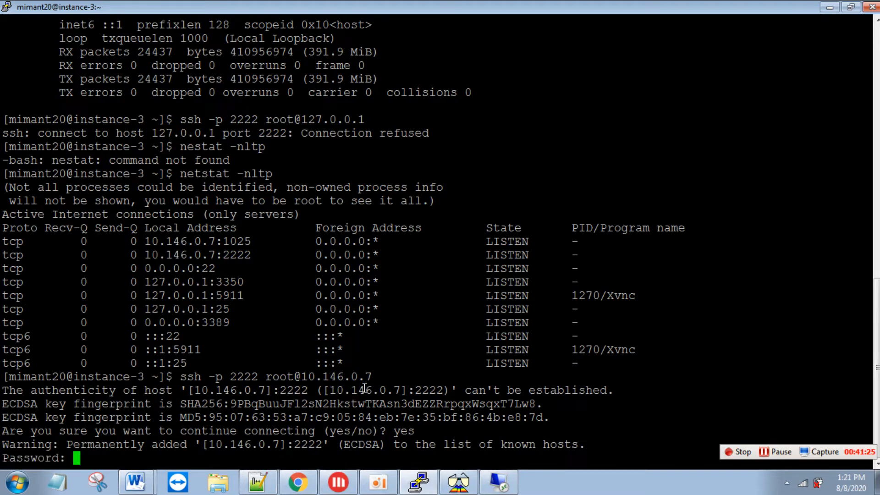
key(Return)
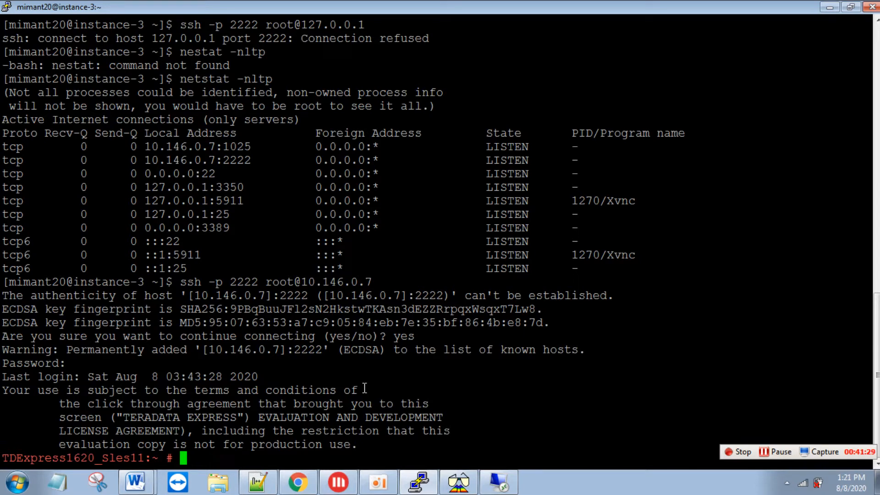
- List root's home directory with ll and clear the screen
text(clea)
key(Return)
text(clear)
key(Return)
text(ll)
key(Return)
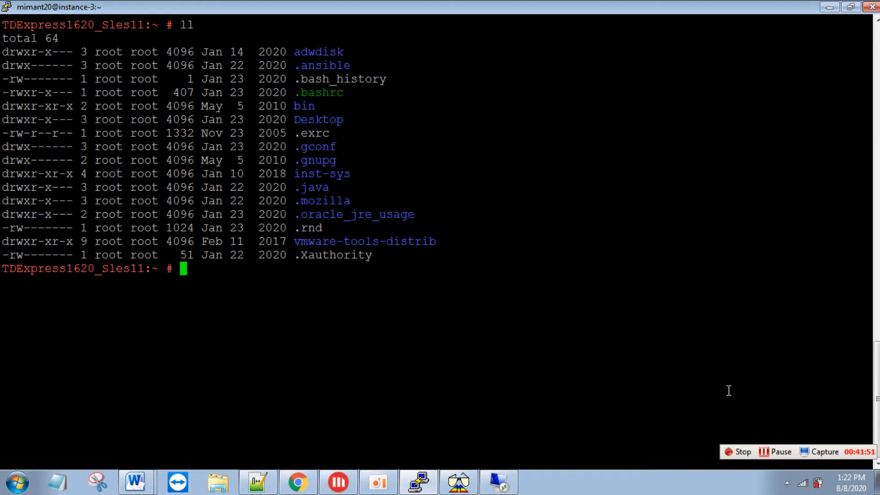
text(clear)
key(Return)
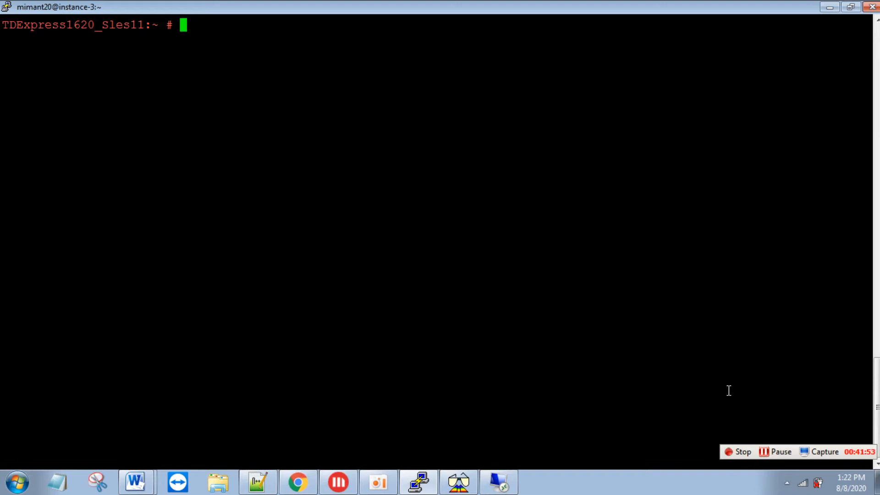
key(Return)
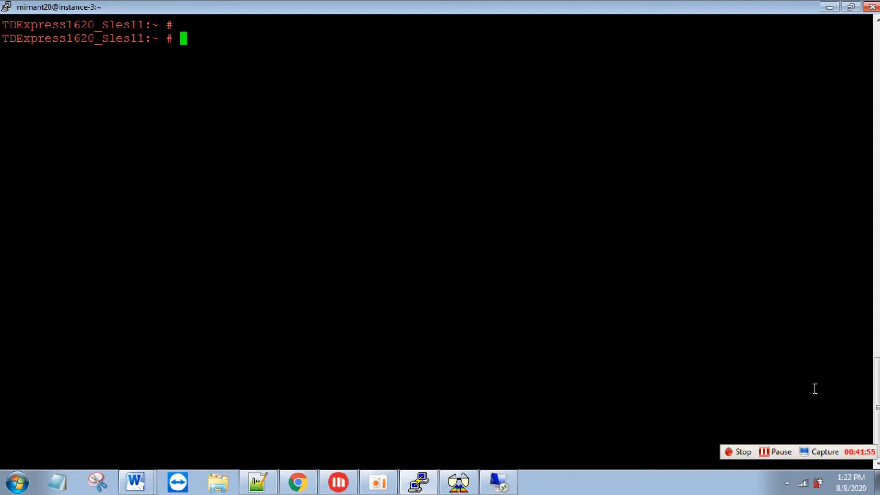